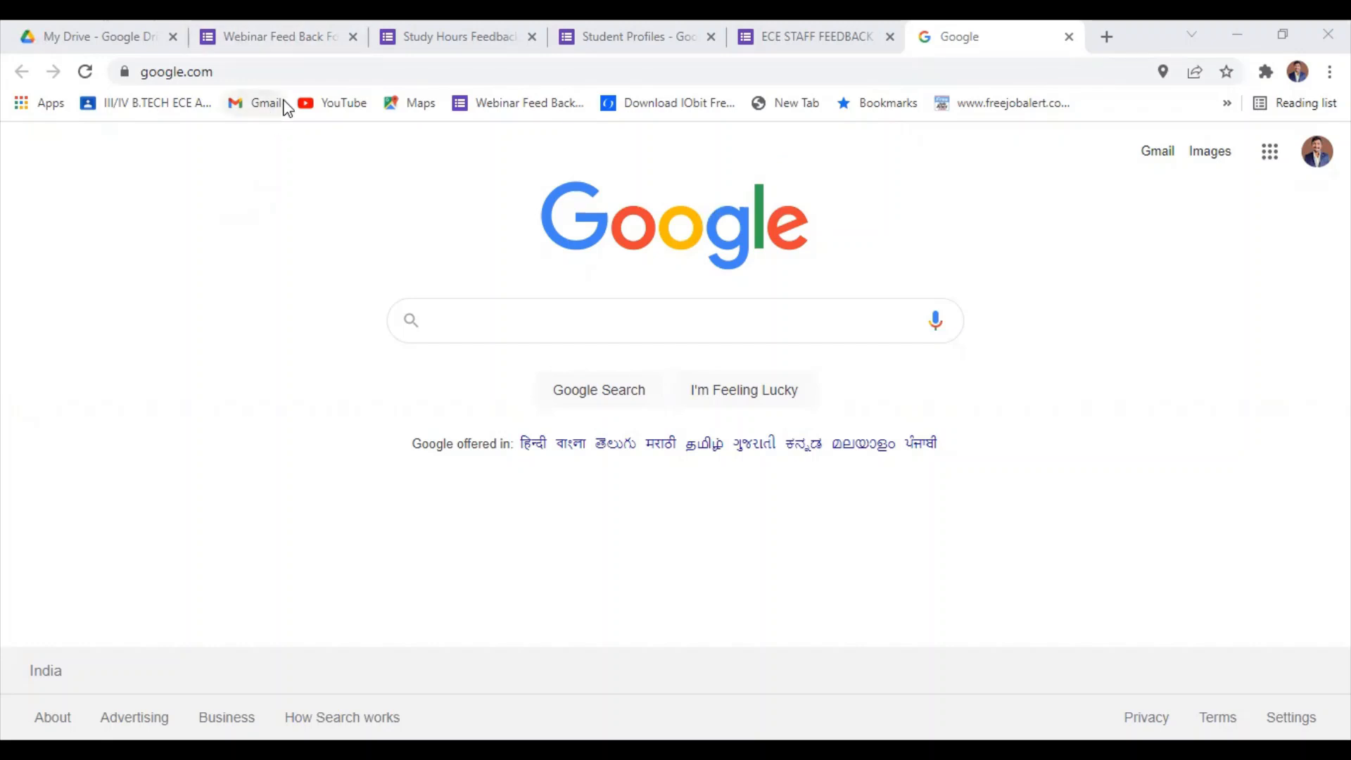
Open the Webinar Feed Back Form and look through its questions from the header to the last item.
left_click(266, 30)
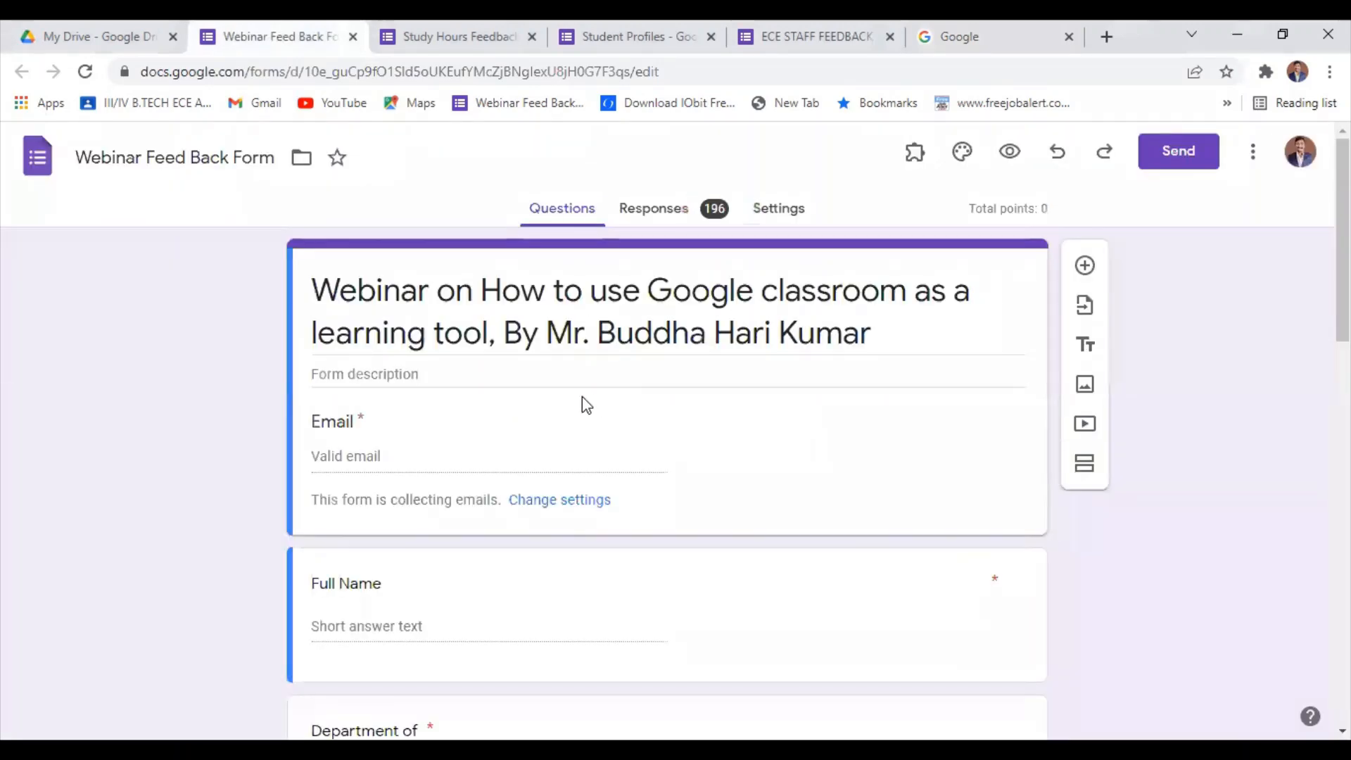
scroll(586, 405, "down", 3)
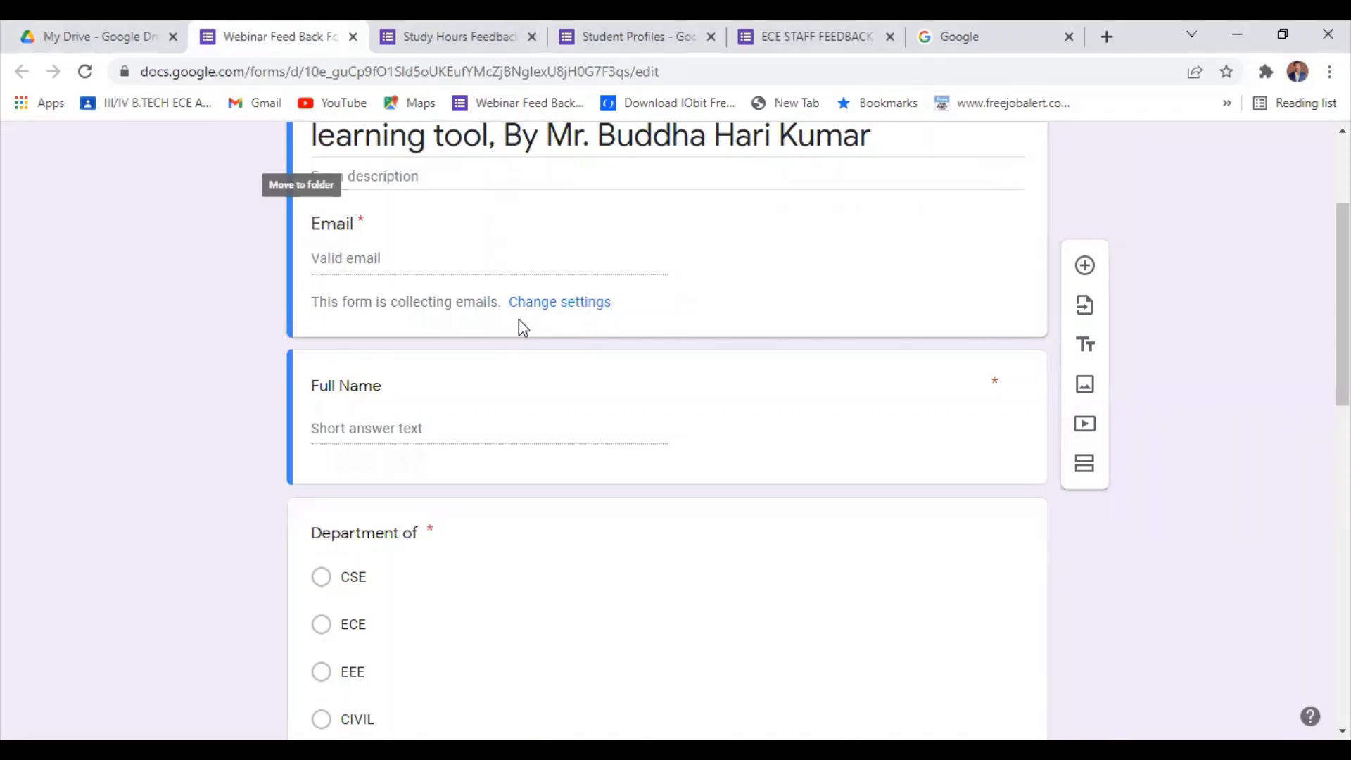
scroll(519, 320, "down", 1)
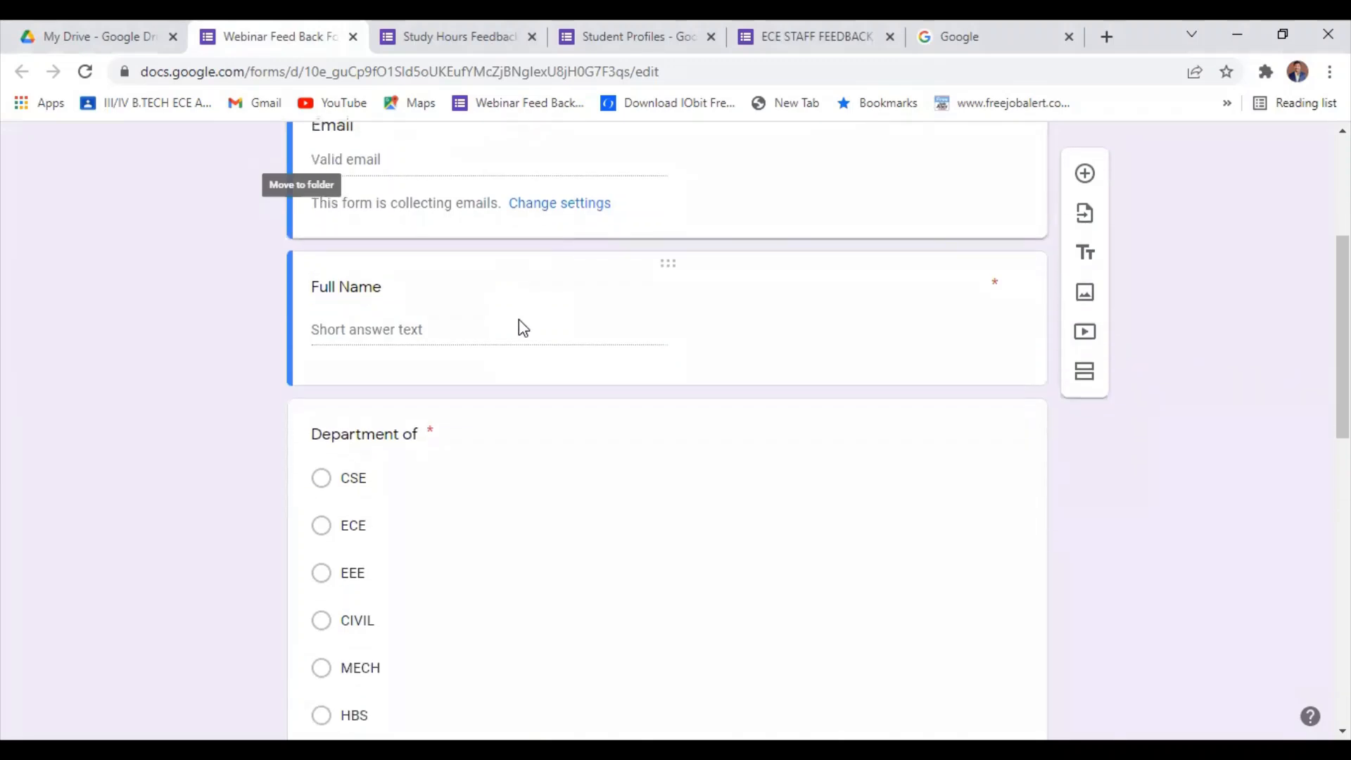
scroll(519, 321, "down", 5)
scroll(522, 328, "down", 5)
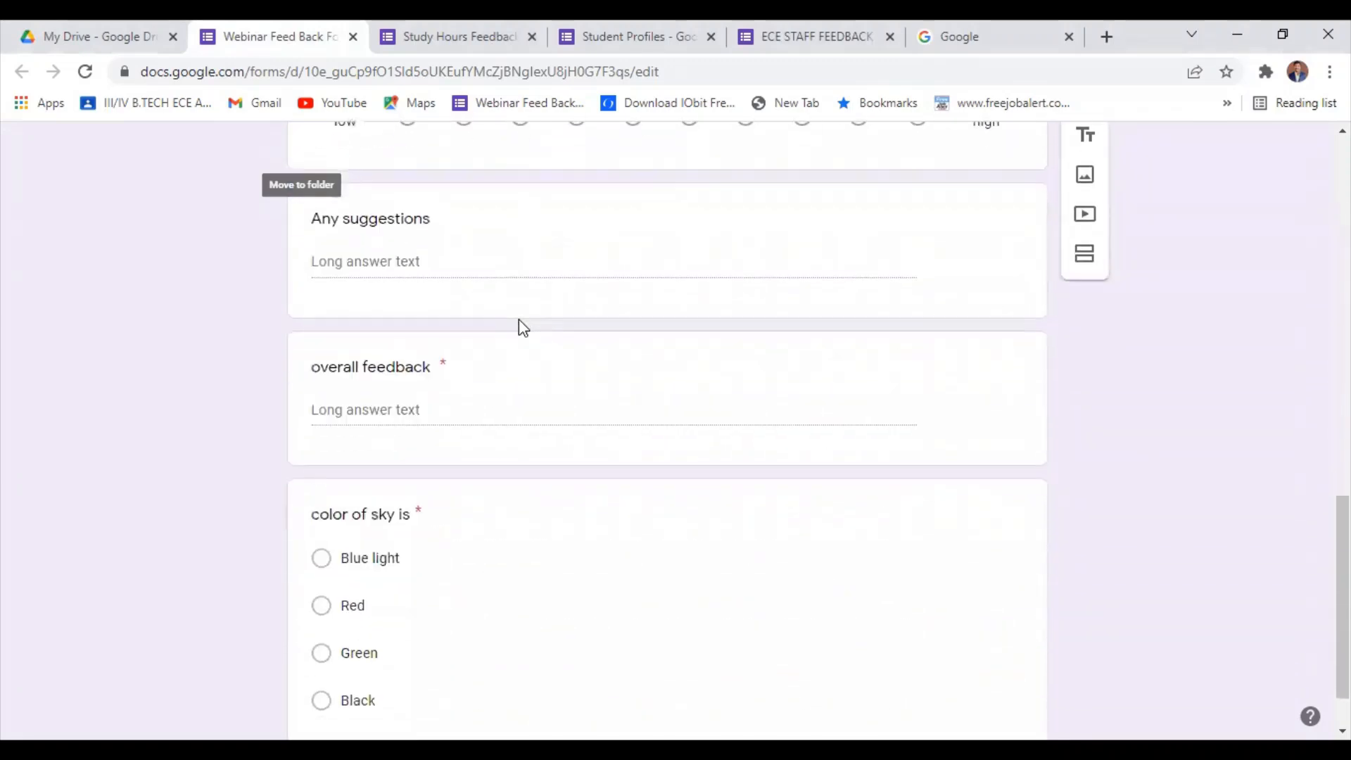
scroll(521, 327, "up", 4)
scroll(519, 320, "up", 7)
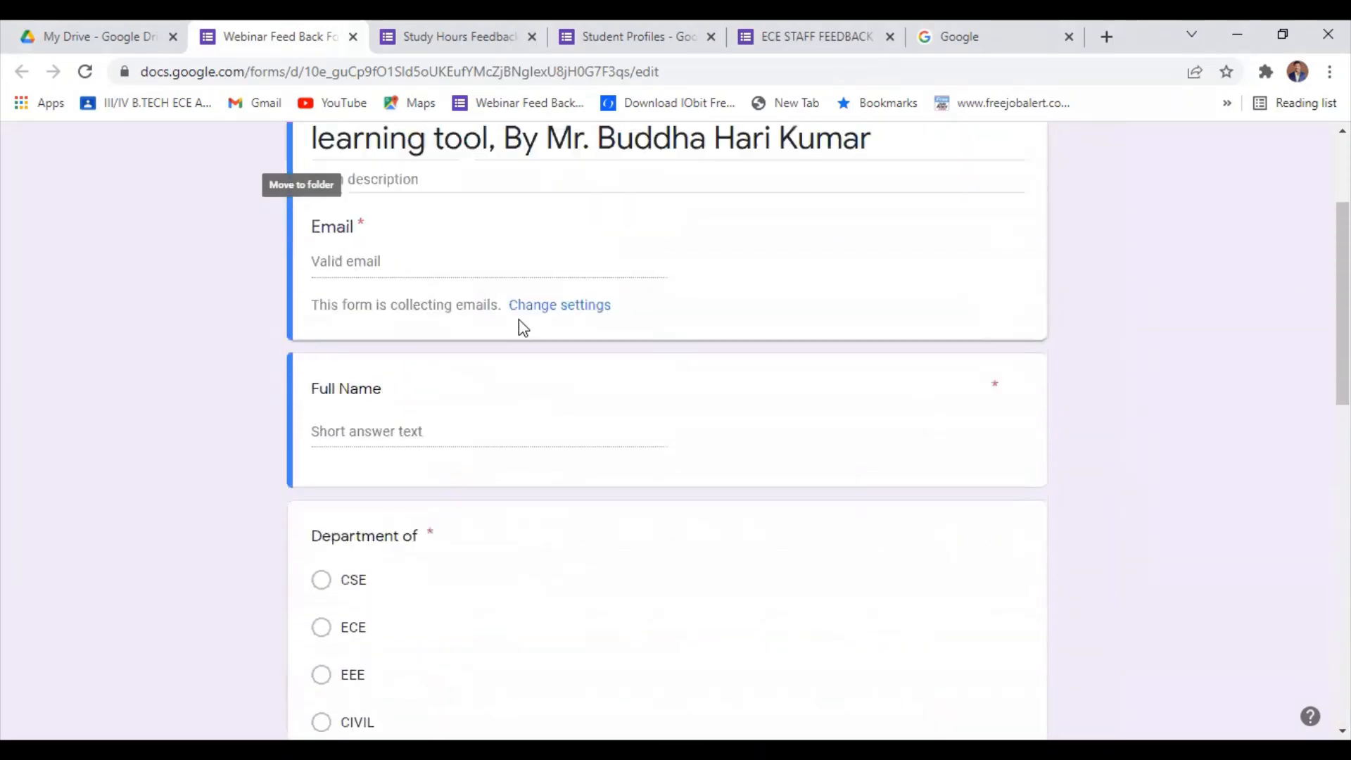
View the Study Hours Feedback, Student Profiles and ECE STAFF FEEDBACK forms, examining the staff form's header image and questions.
left_click(453, 36)
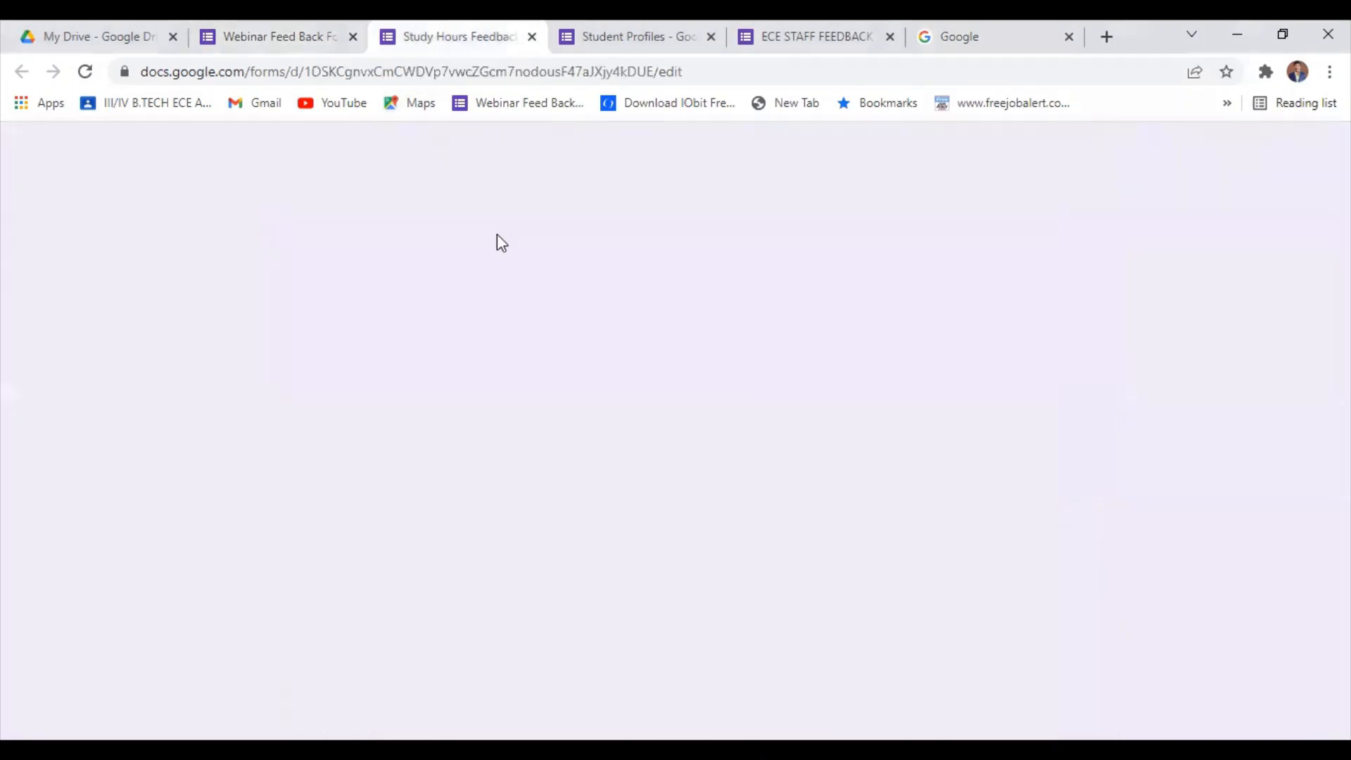
left_click(627, 33)
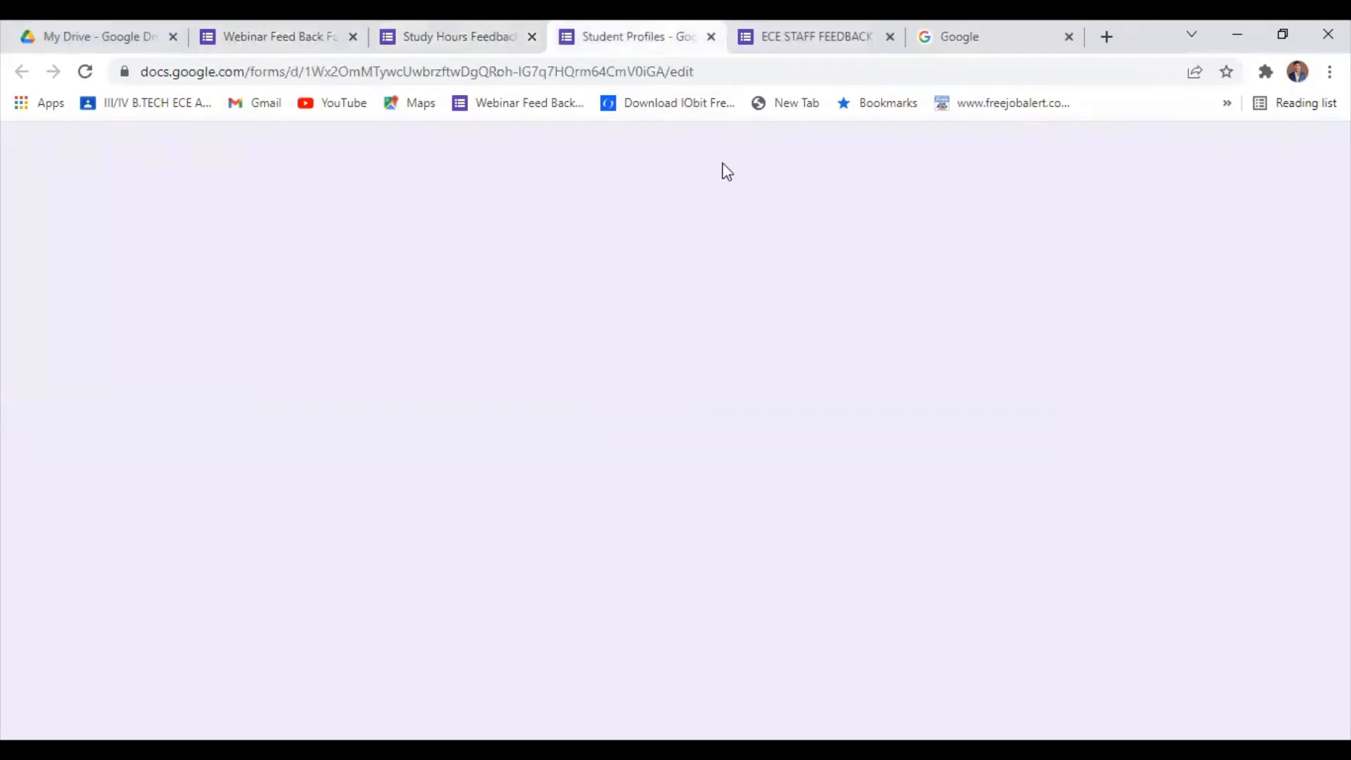
left_click(855, 35)
left_click(632, 29)
left_click(800, 28)
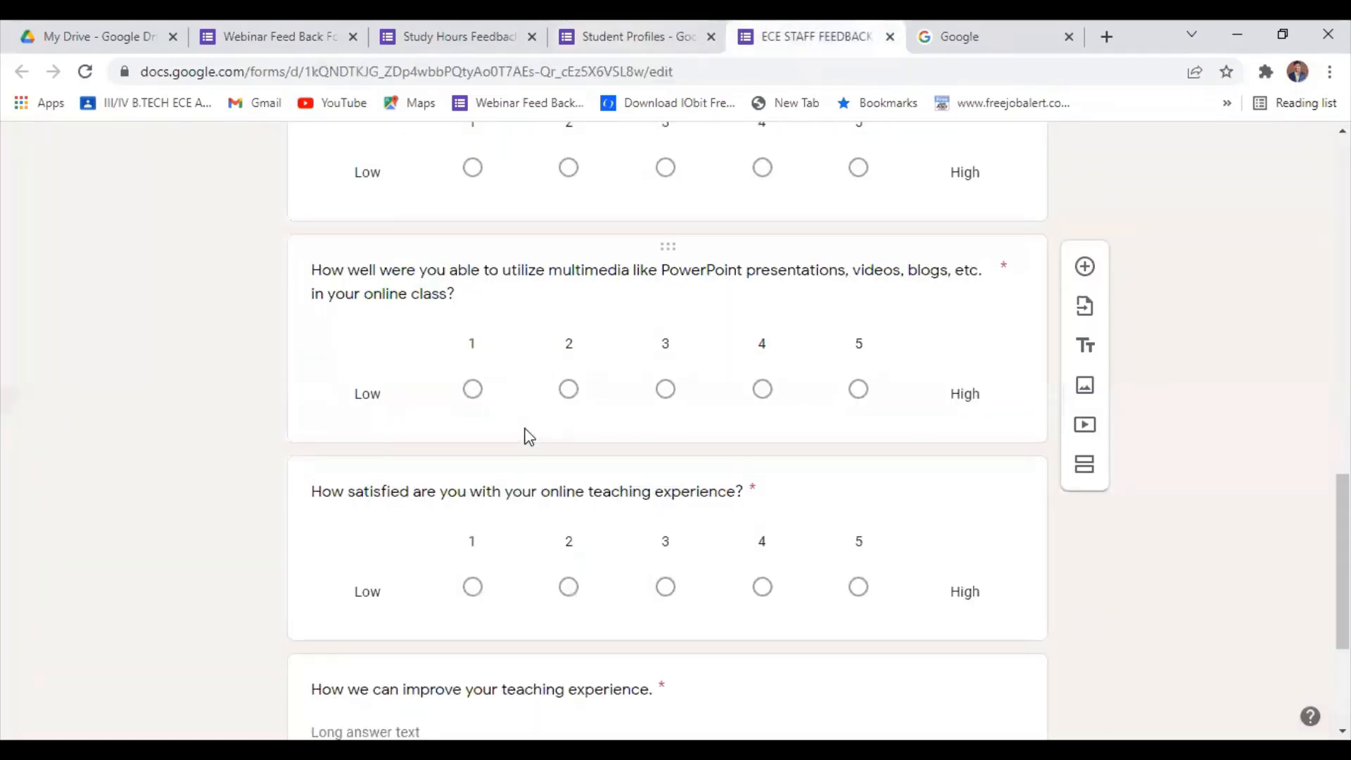
scroll(679, 358, "up", 7)
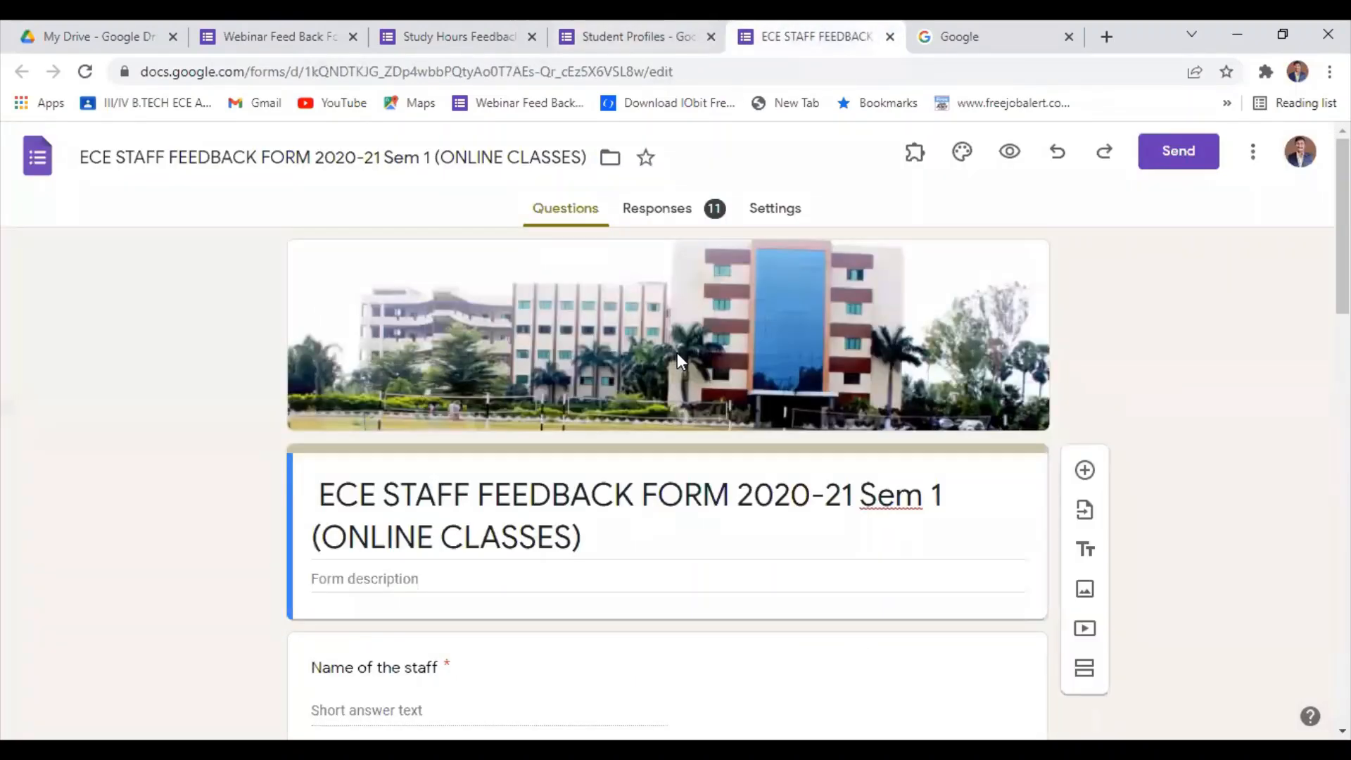
scroll(680, 360, "down", 4)
scroll(679, 359, "down", 3)
scroll(678, 359, "up", 8)
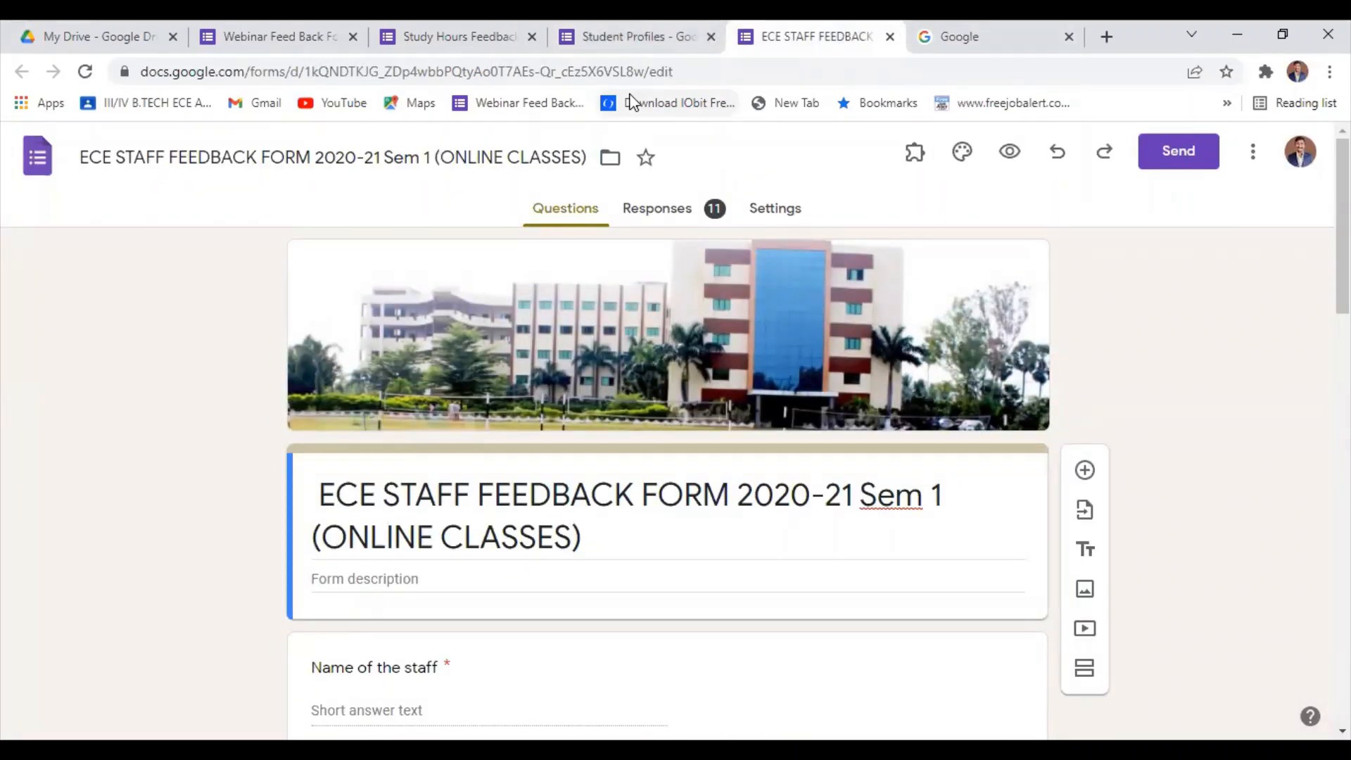
Search Google for "google forms".
left_click(986, 30)
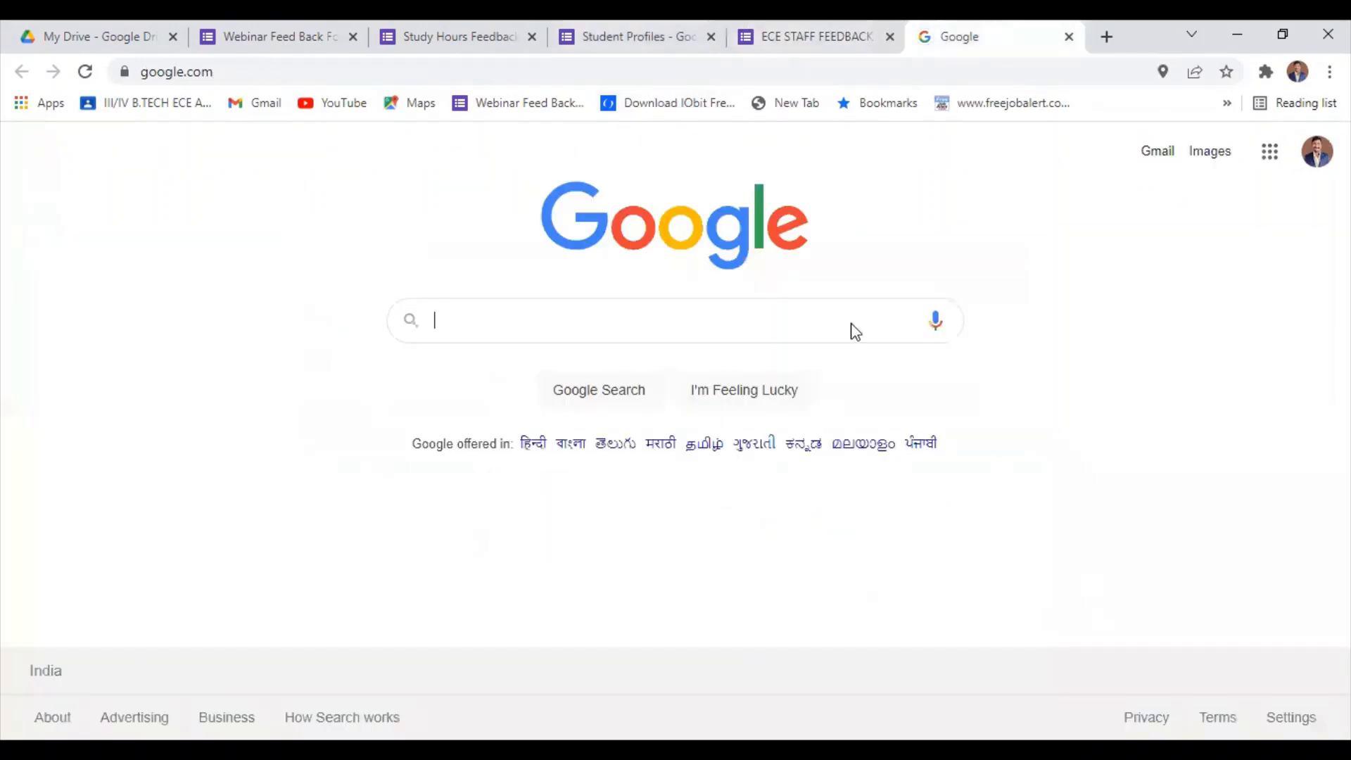
left_click(594, 337)
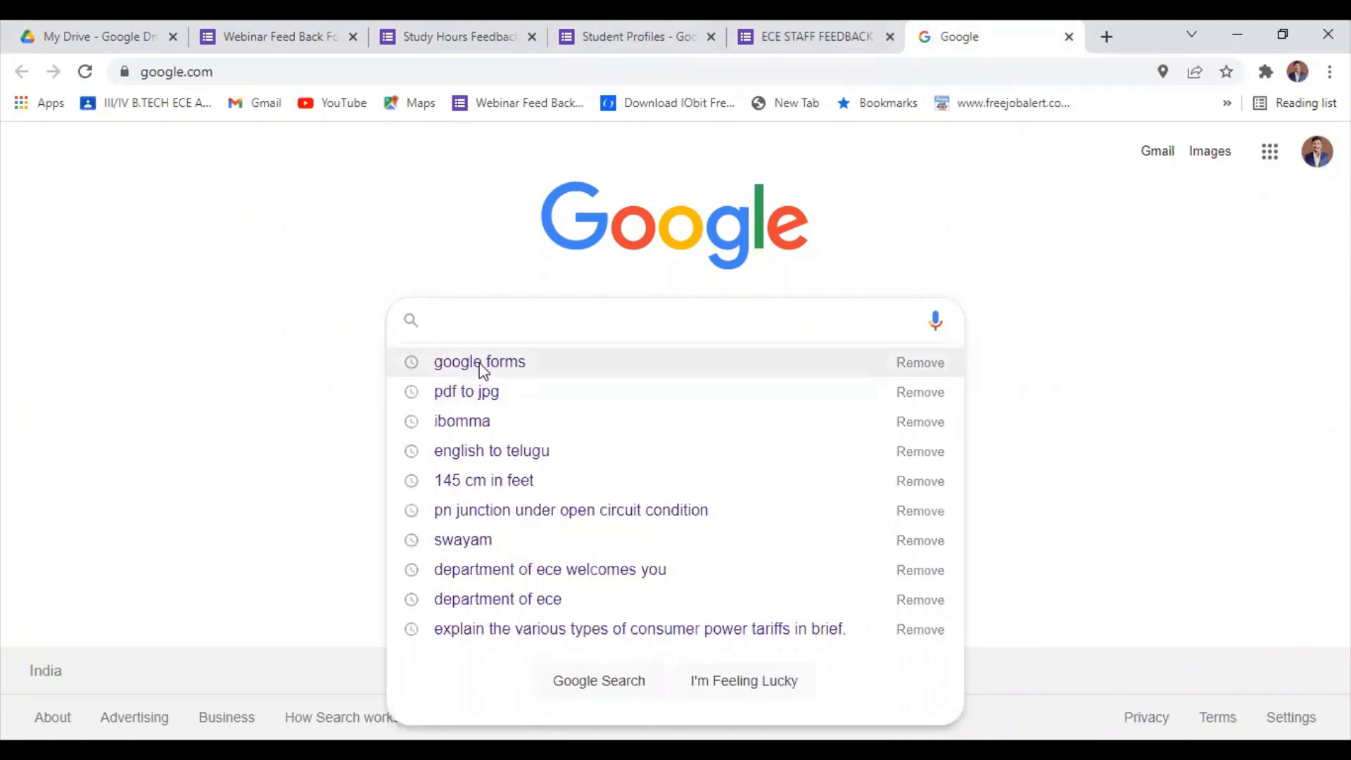
type("google forms")
key("Return")
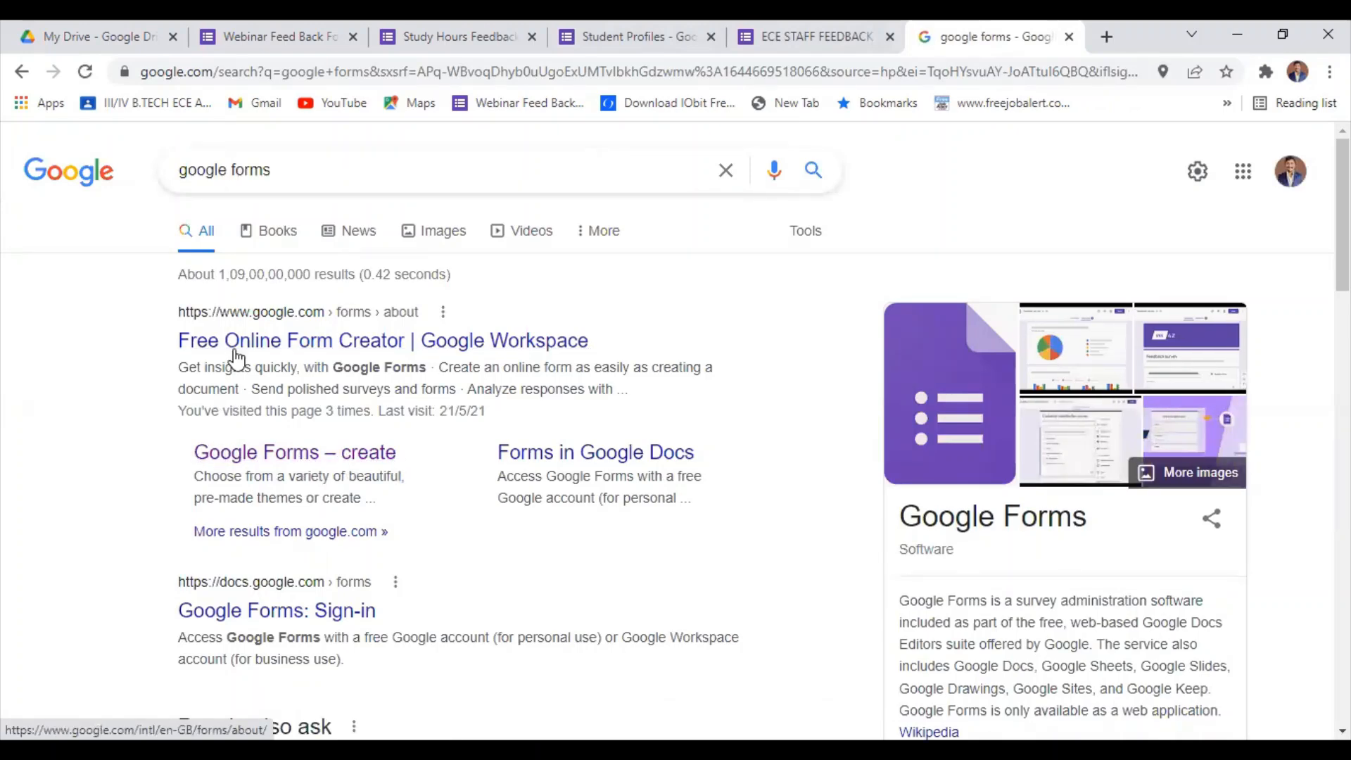
Open the "Google Forms – create" result and go to the personal version of Google Forms.
left_click(325, 454)
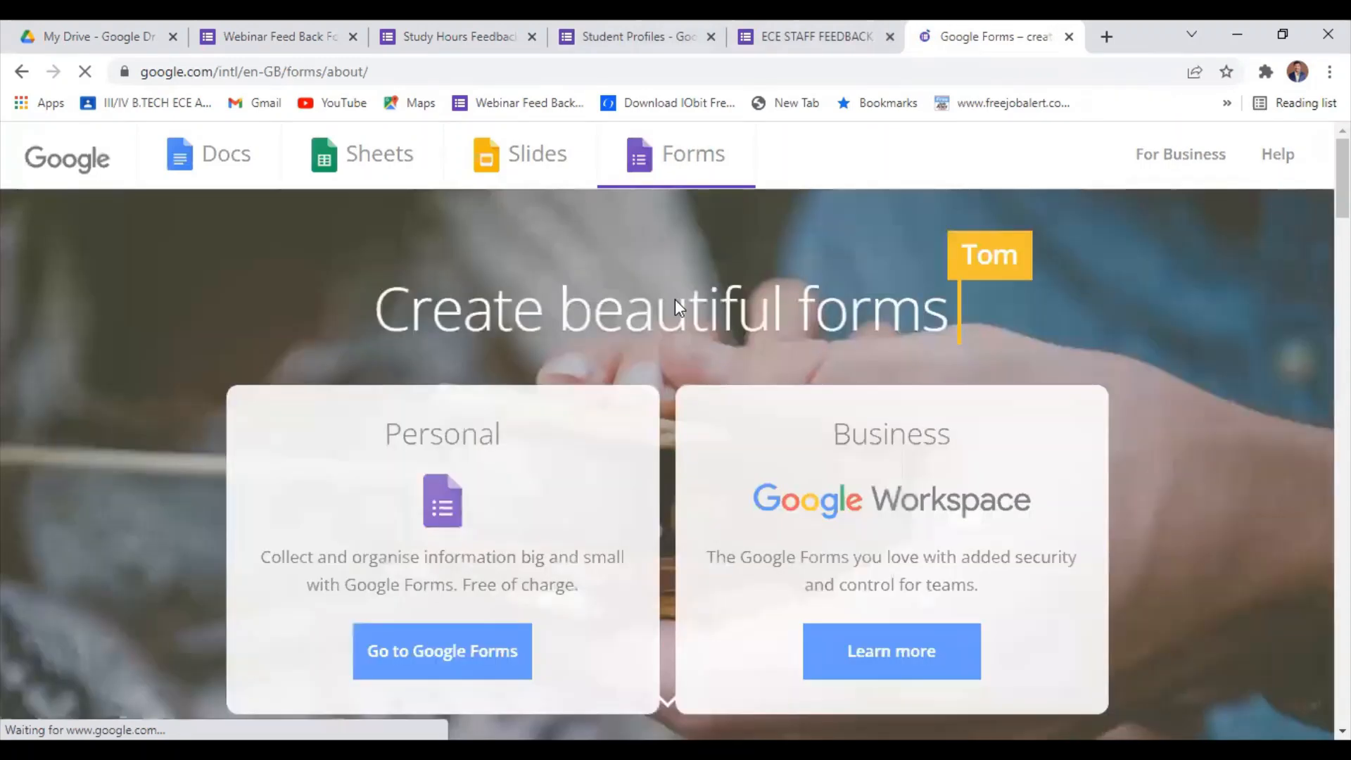
scroll(582, 629, "down", 1)
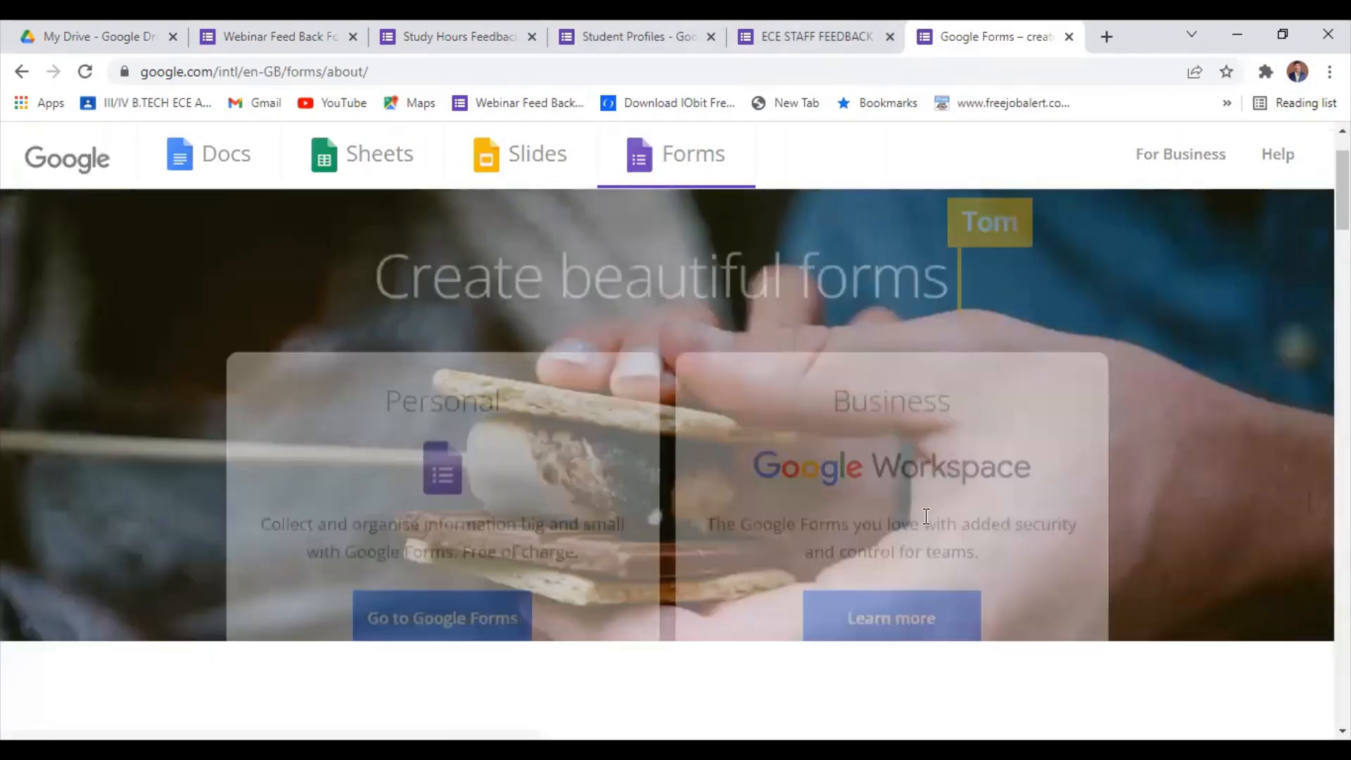
scroll(494, 528, "down", 1)
scroll(482, 459, "up", 2)
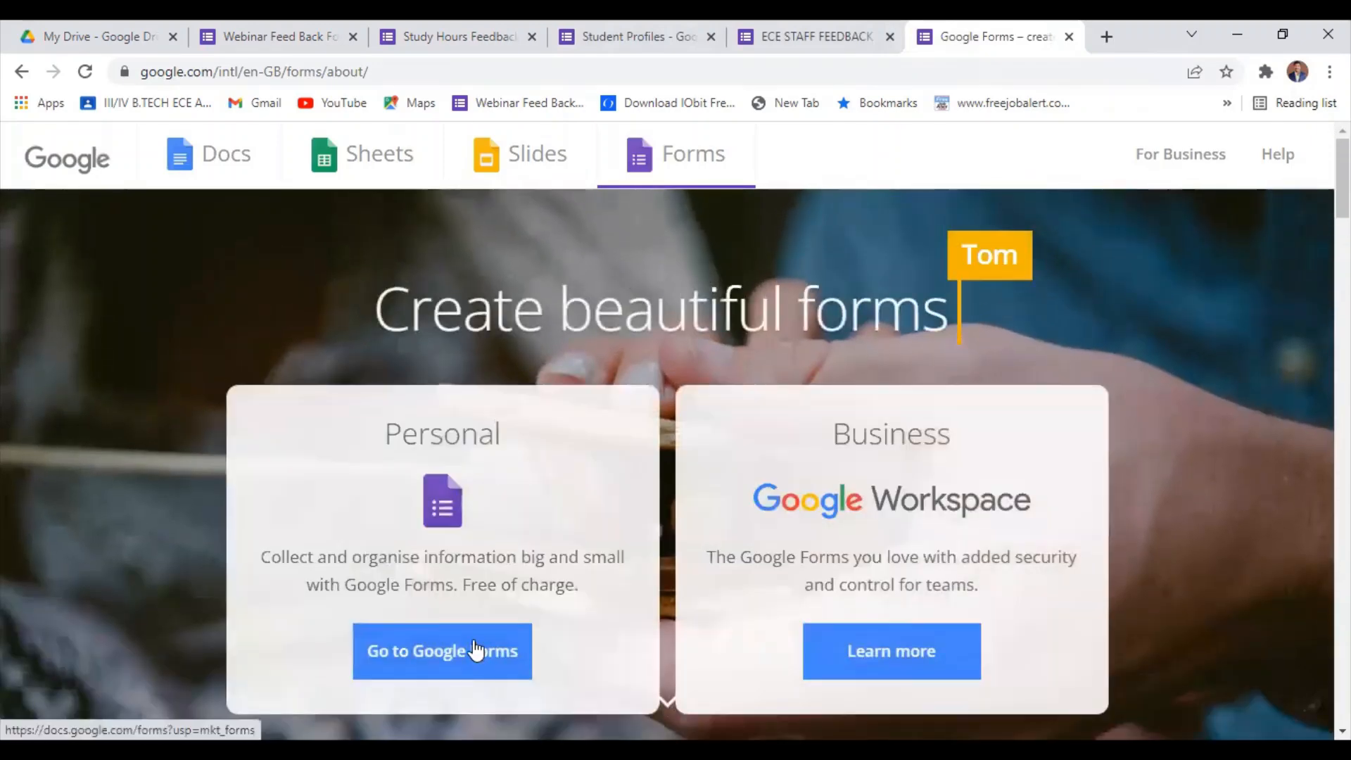
left_click(477, 650)
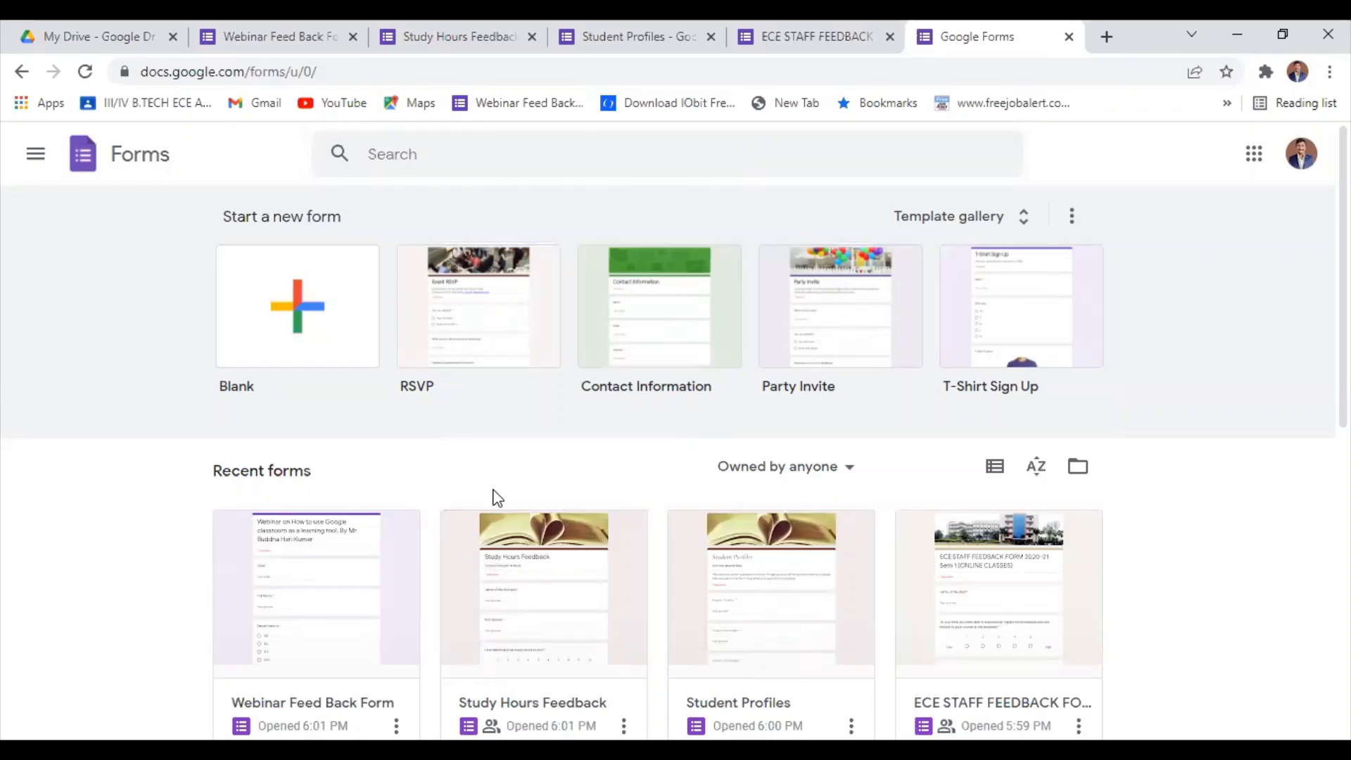
Create a new form from the Contact Information template.
scroll(507, 543, "down", 5)
scroll(660, 606, "down", 3)
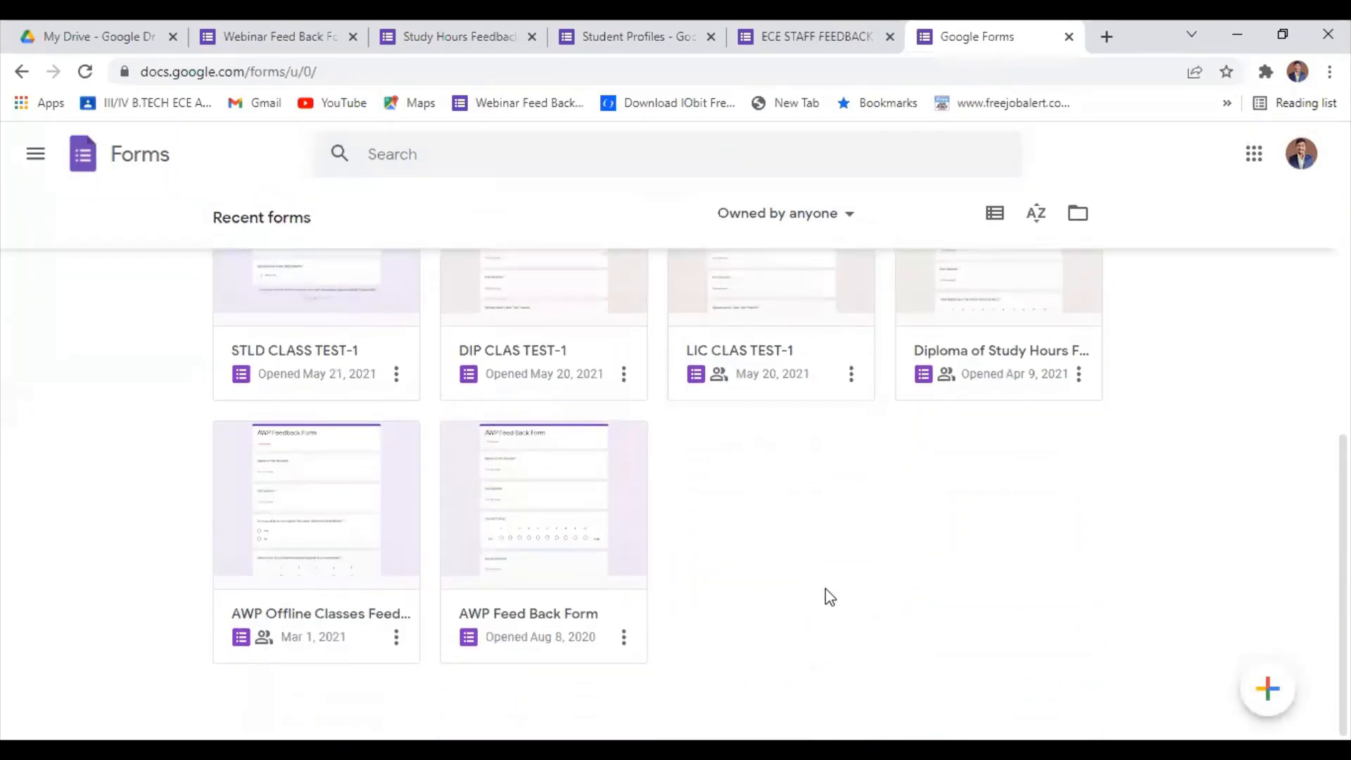
scroll(827, 594, "up", 10)
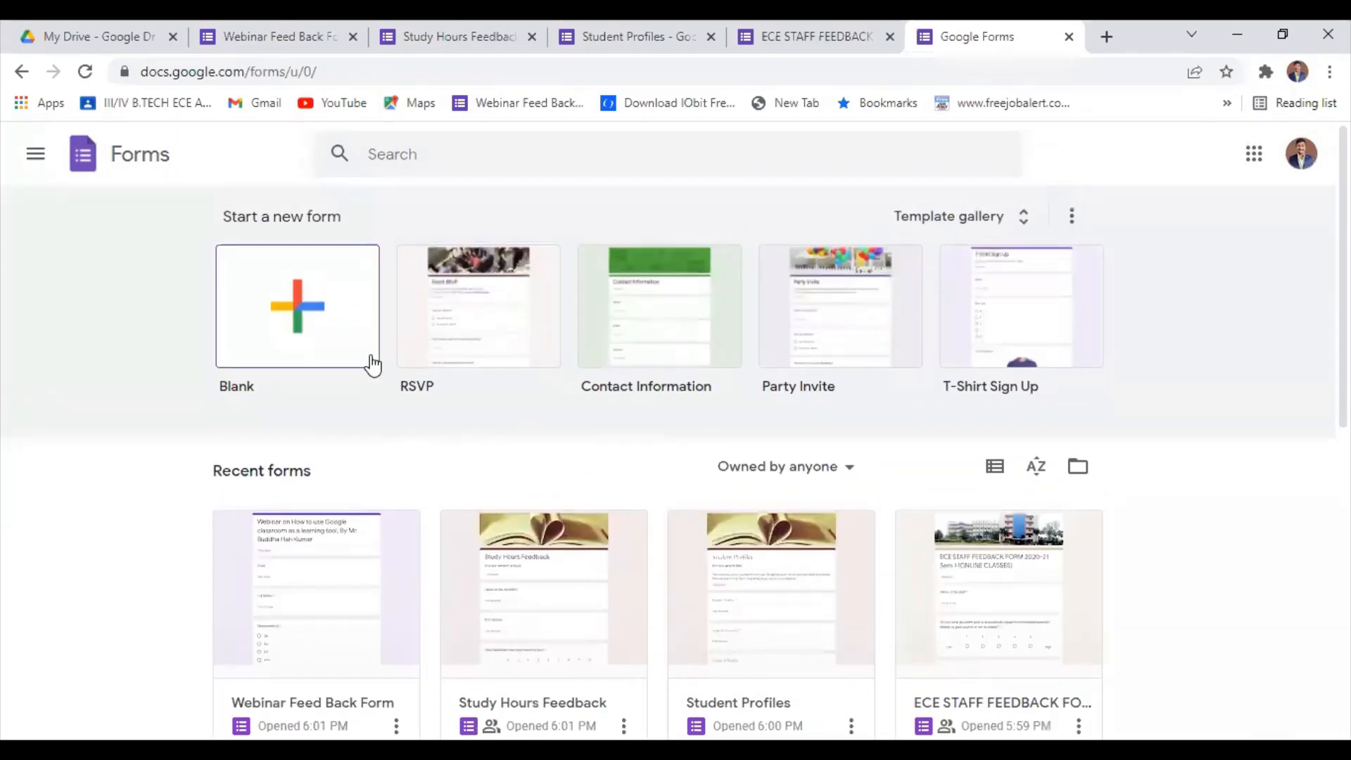
left_click(663, 356)
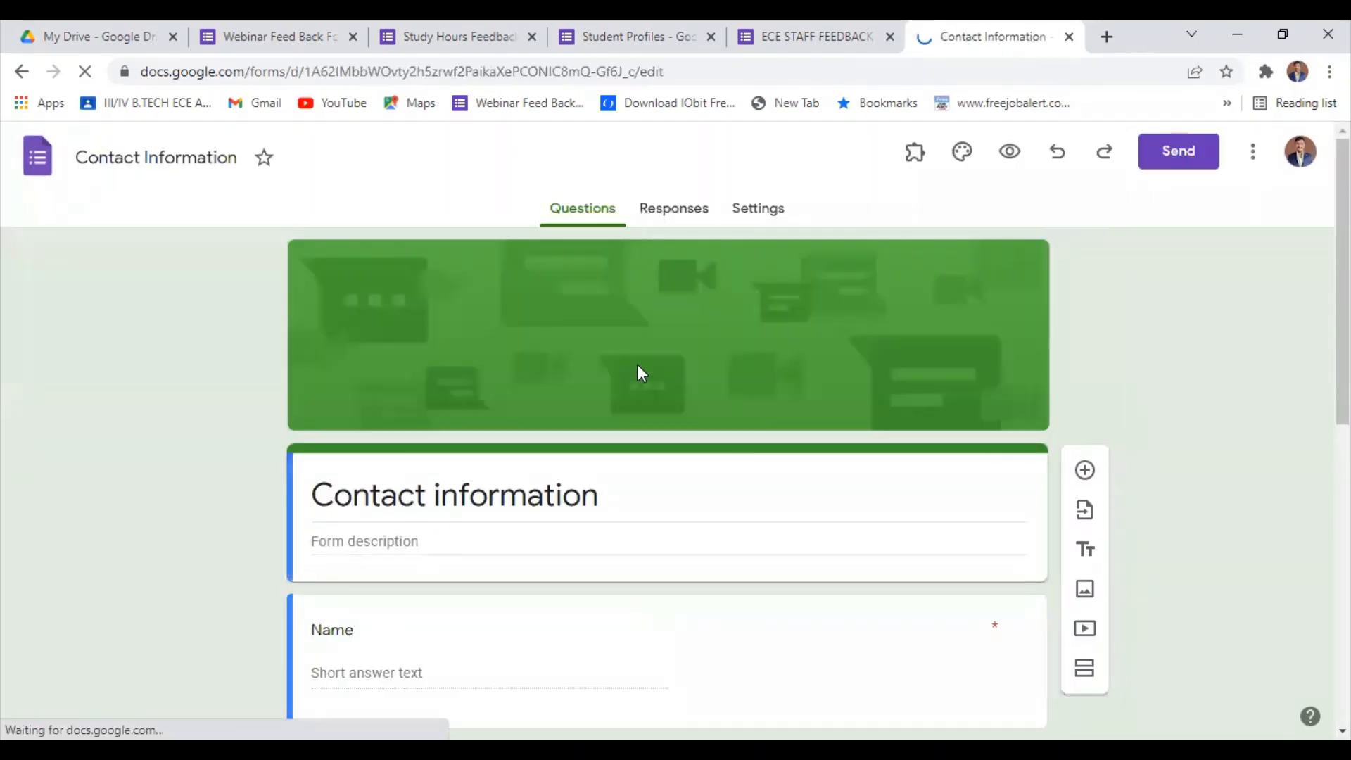
Examine the Contact information template's ready-made questions, from Name through Comments.
scroll(748, 504, "down", 5)
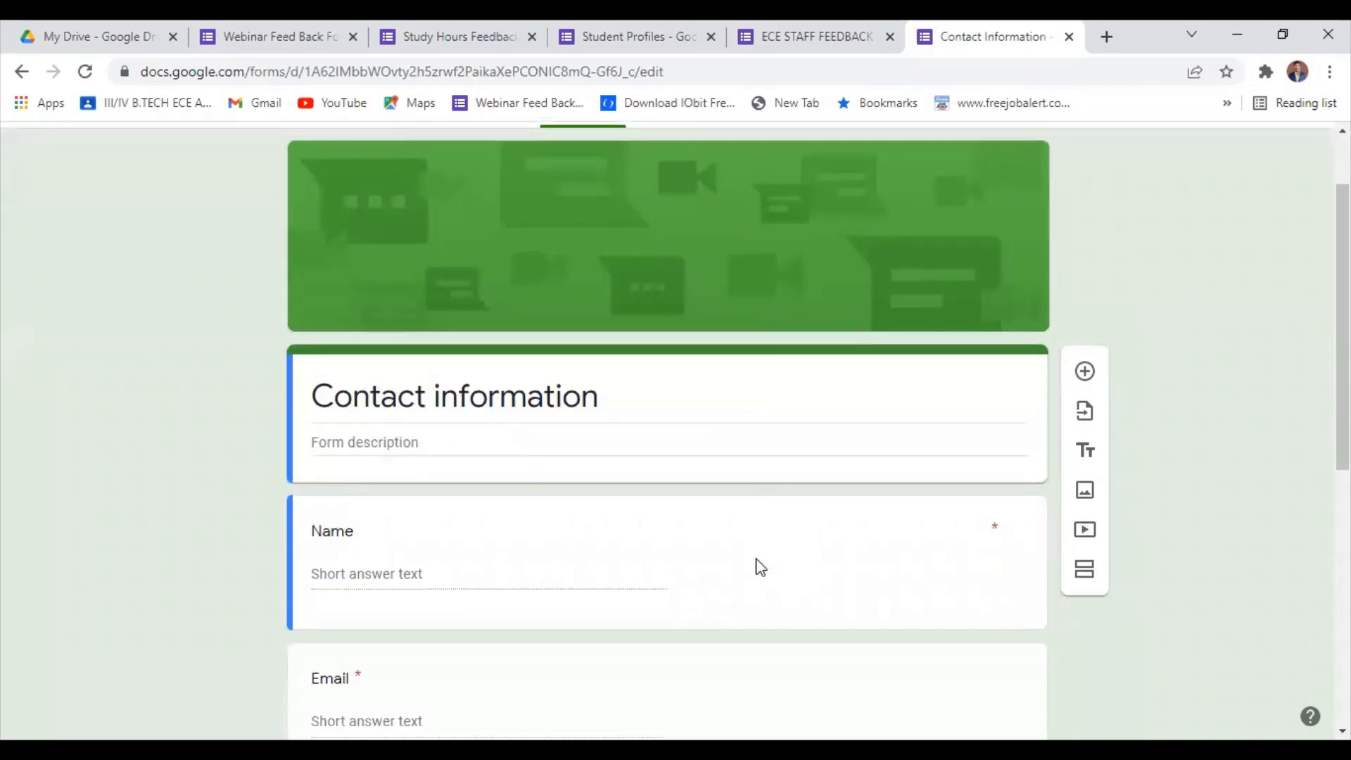
scroll(443, 558, "down", 4)
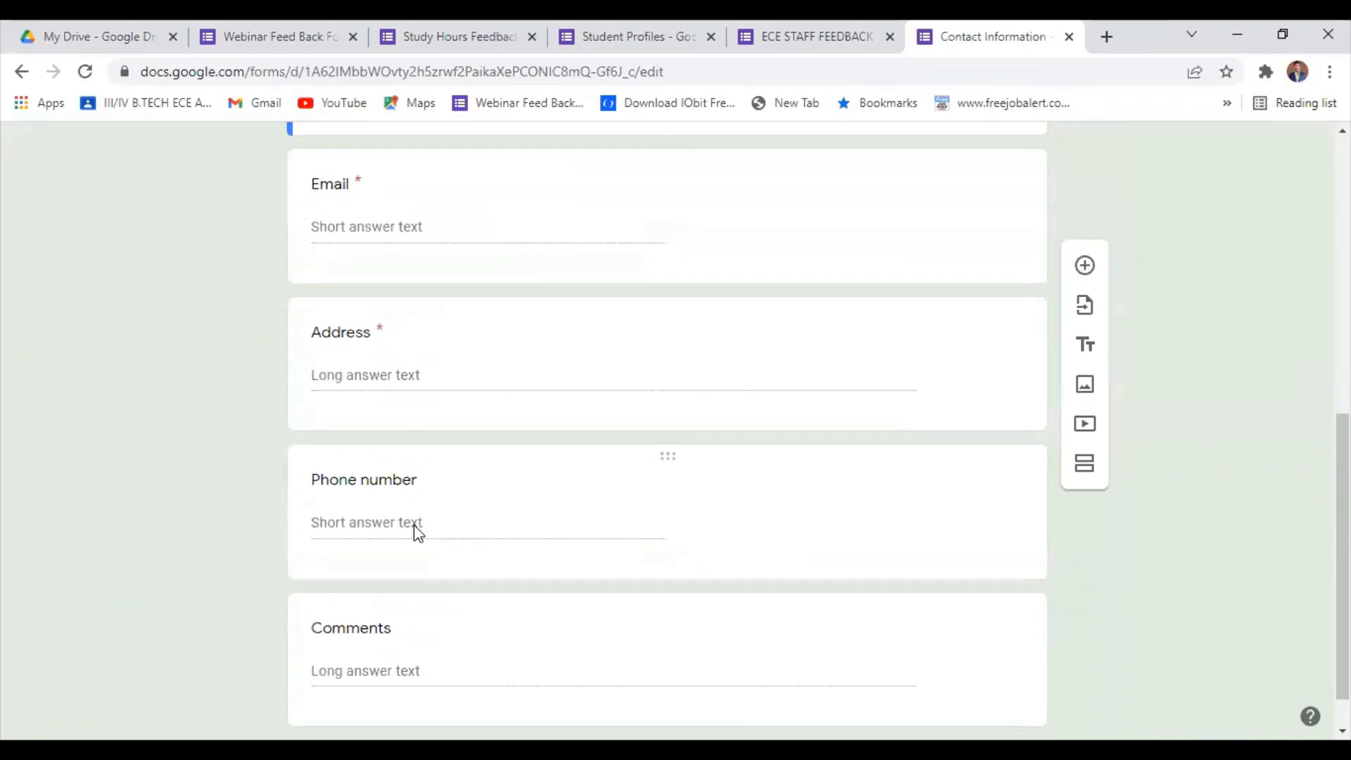
scroll(648, 563, "up", 9)
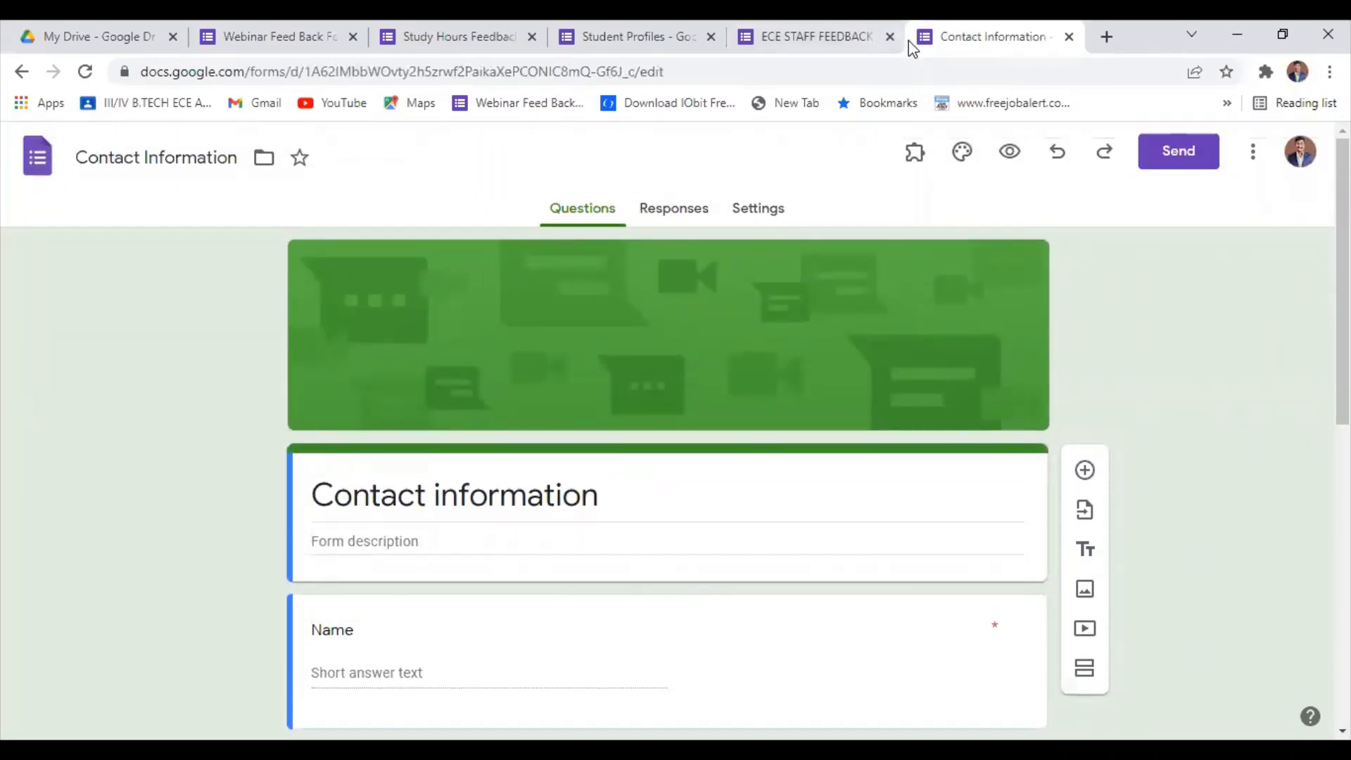
scroll(525, 504, "down", 3)
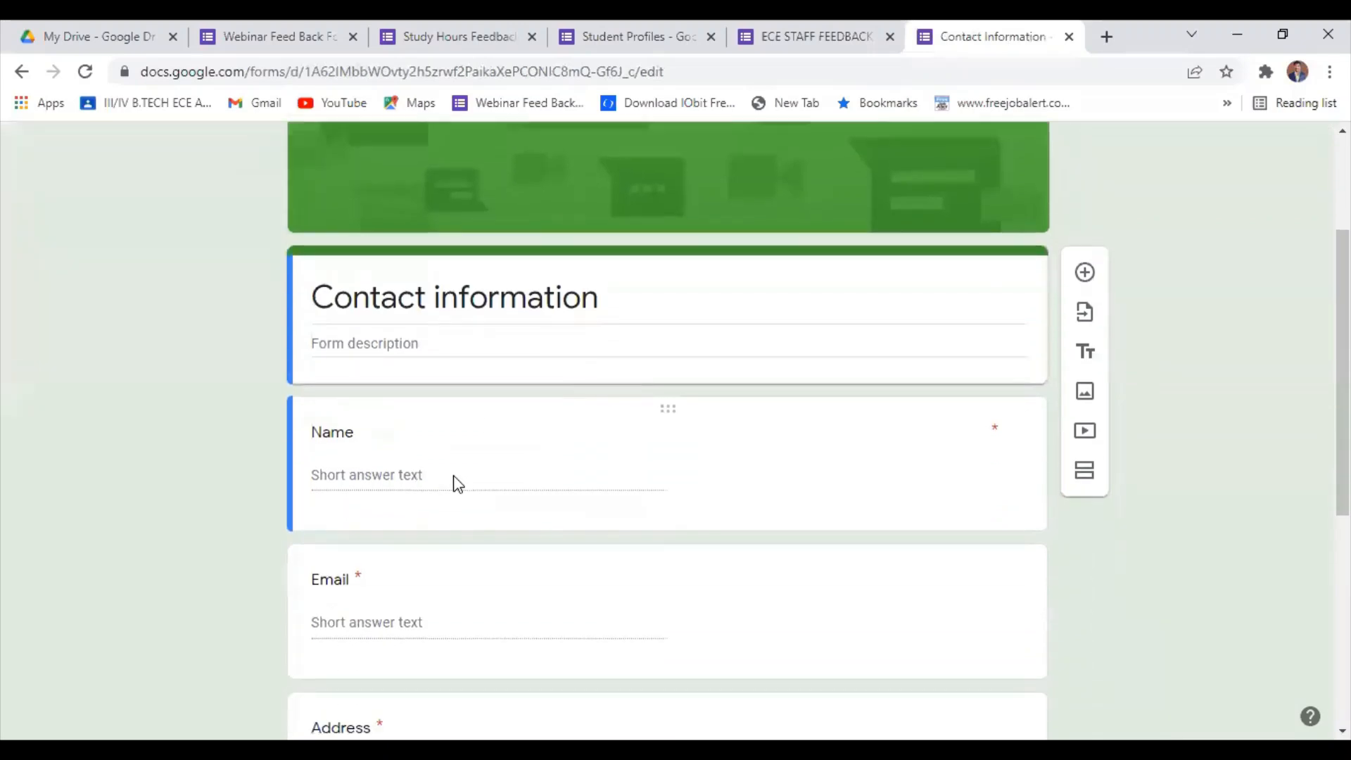
scroll(456, 483, "down", 2)
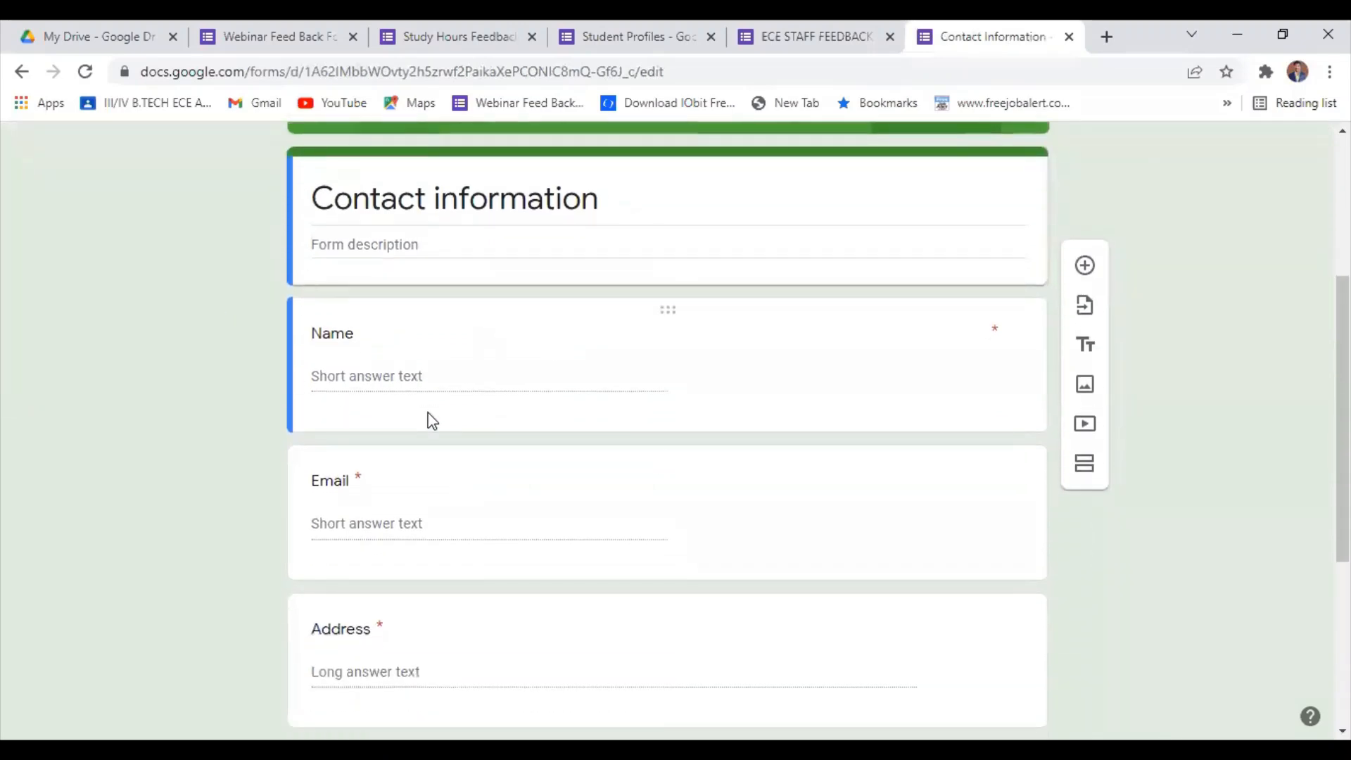
scroll(465, 415, "down", 3)
scroll(1049, 254, "up", 3)
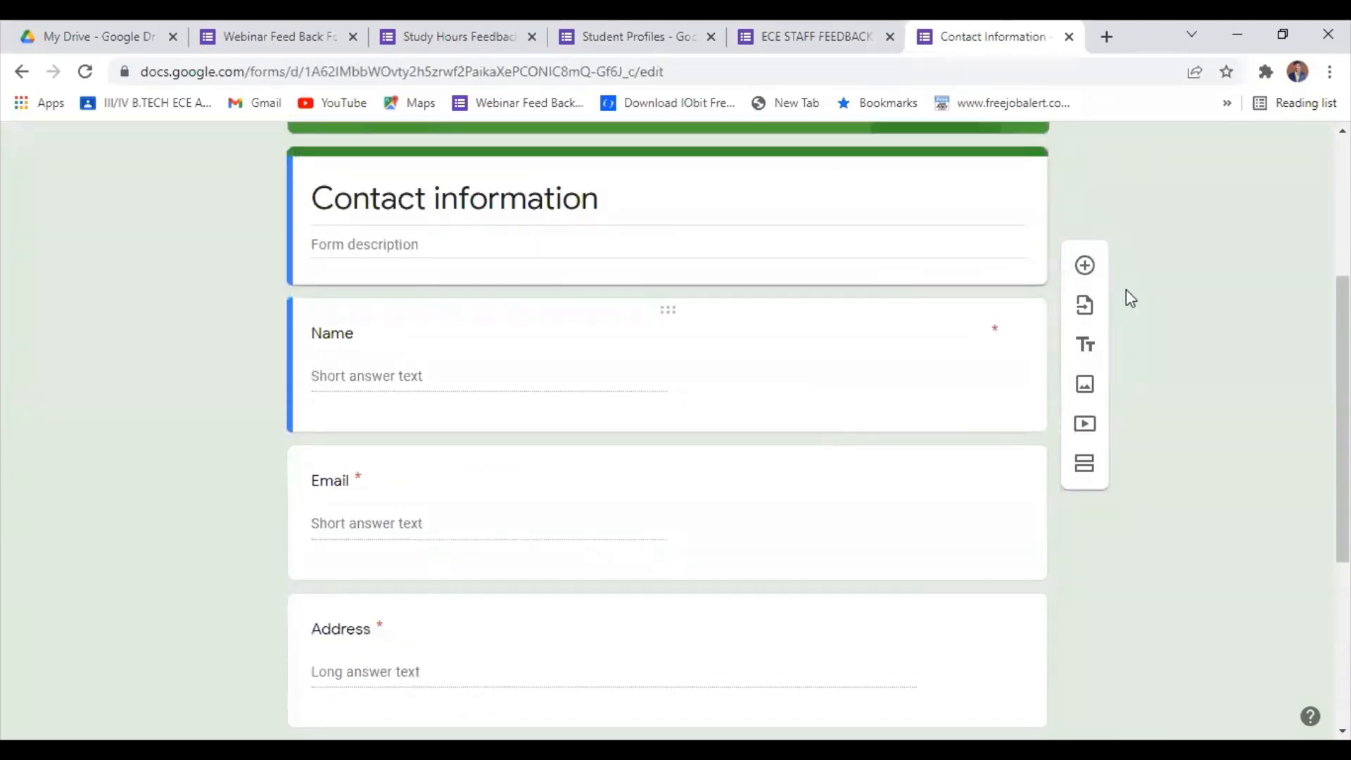
Add a question titled "Roll number" directly below the Name question.
left_click(833, 389)
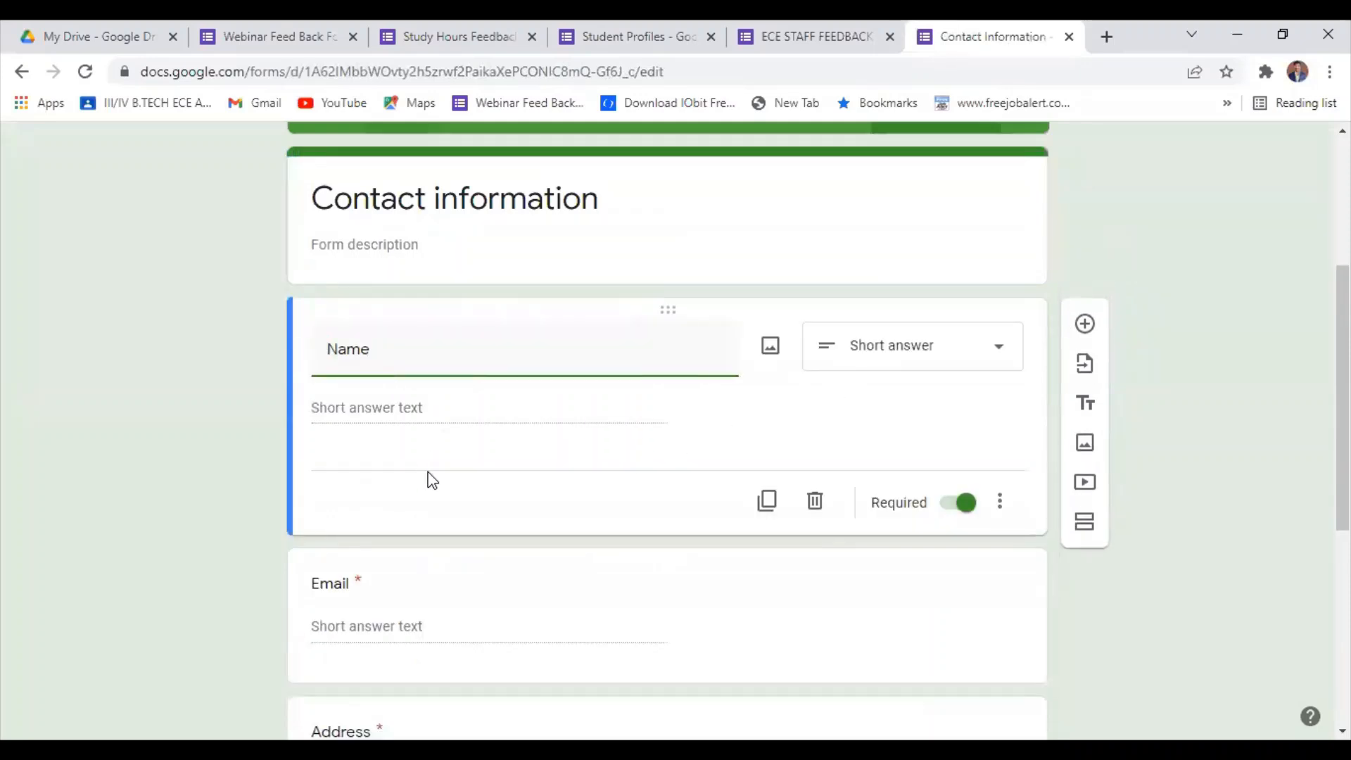
left_click(510, 479)
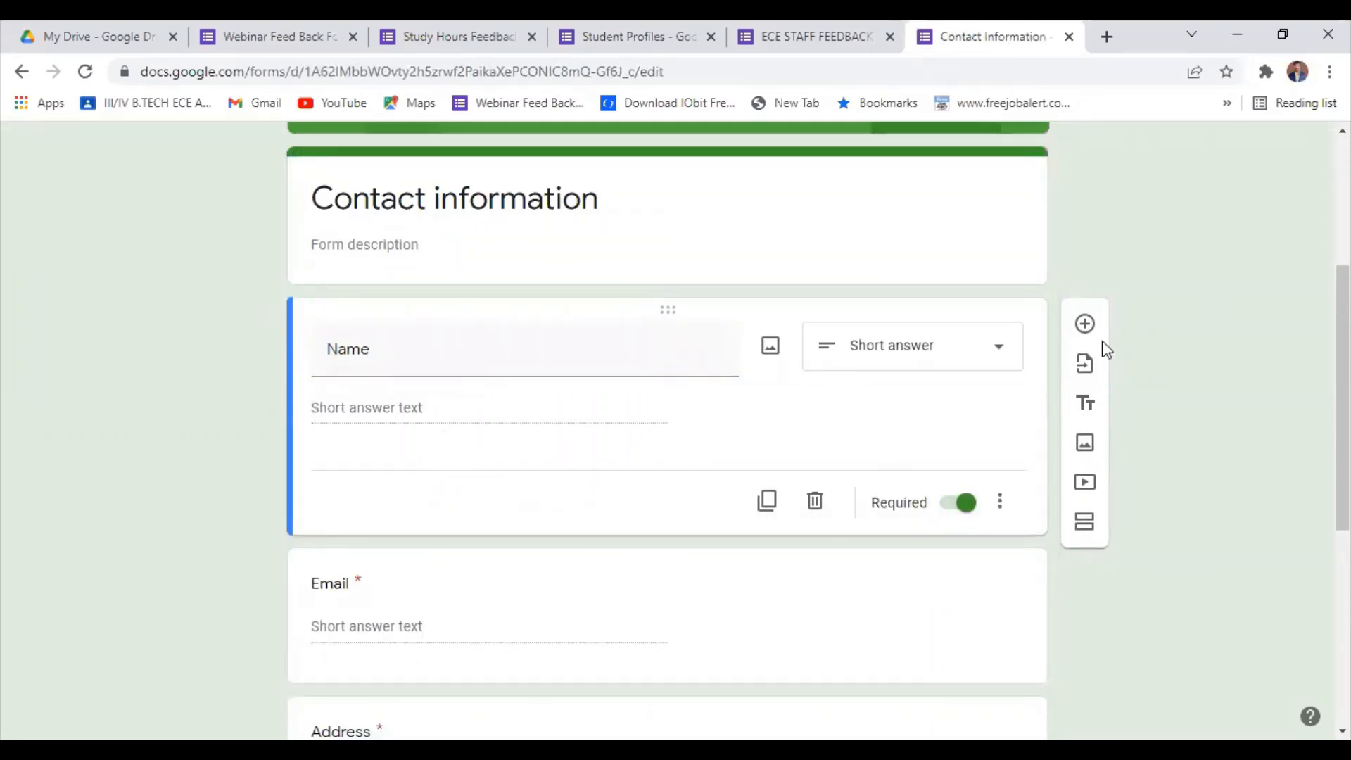
left_click(1086, 327)
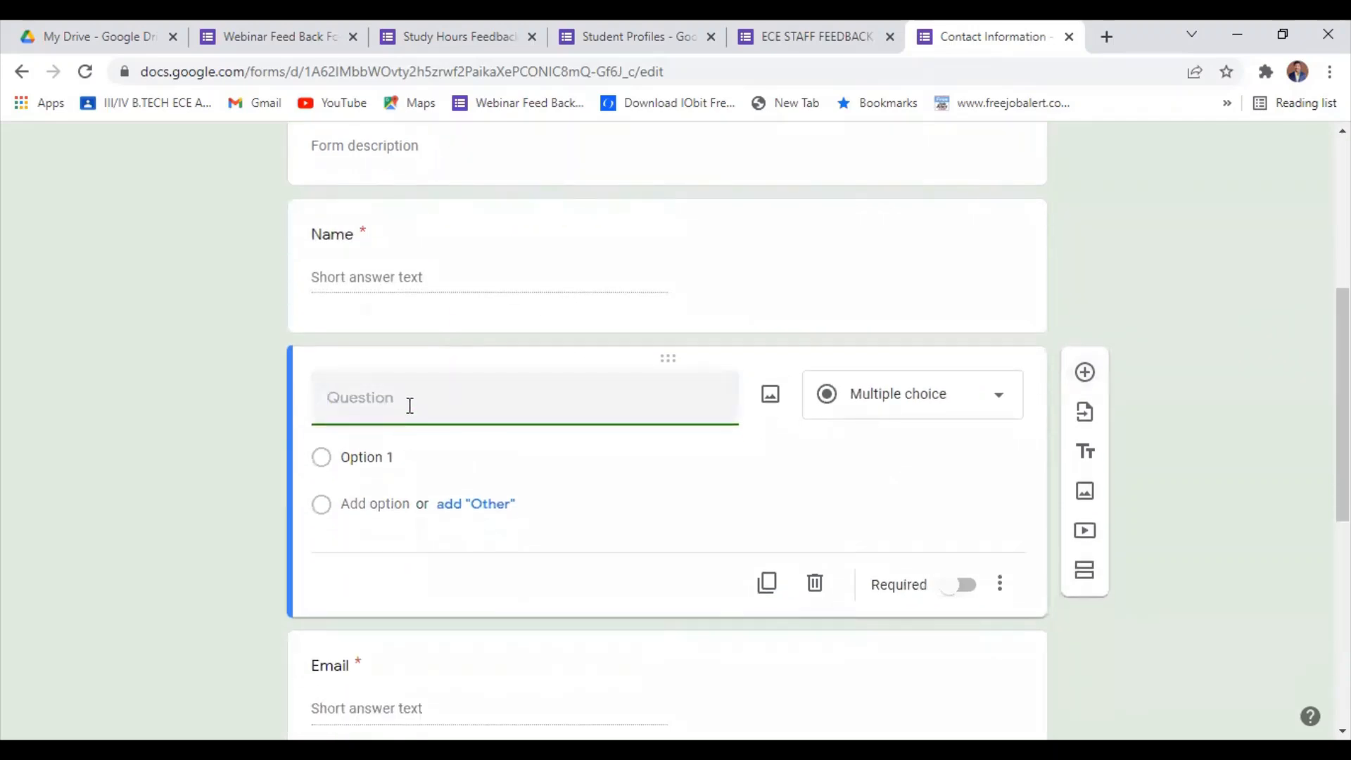
type("Roll number")
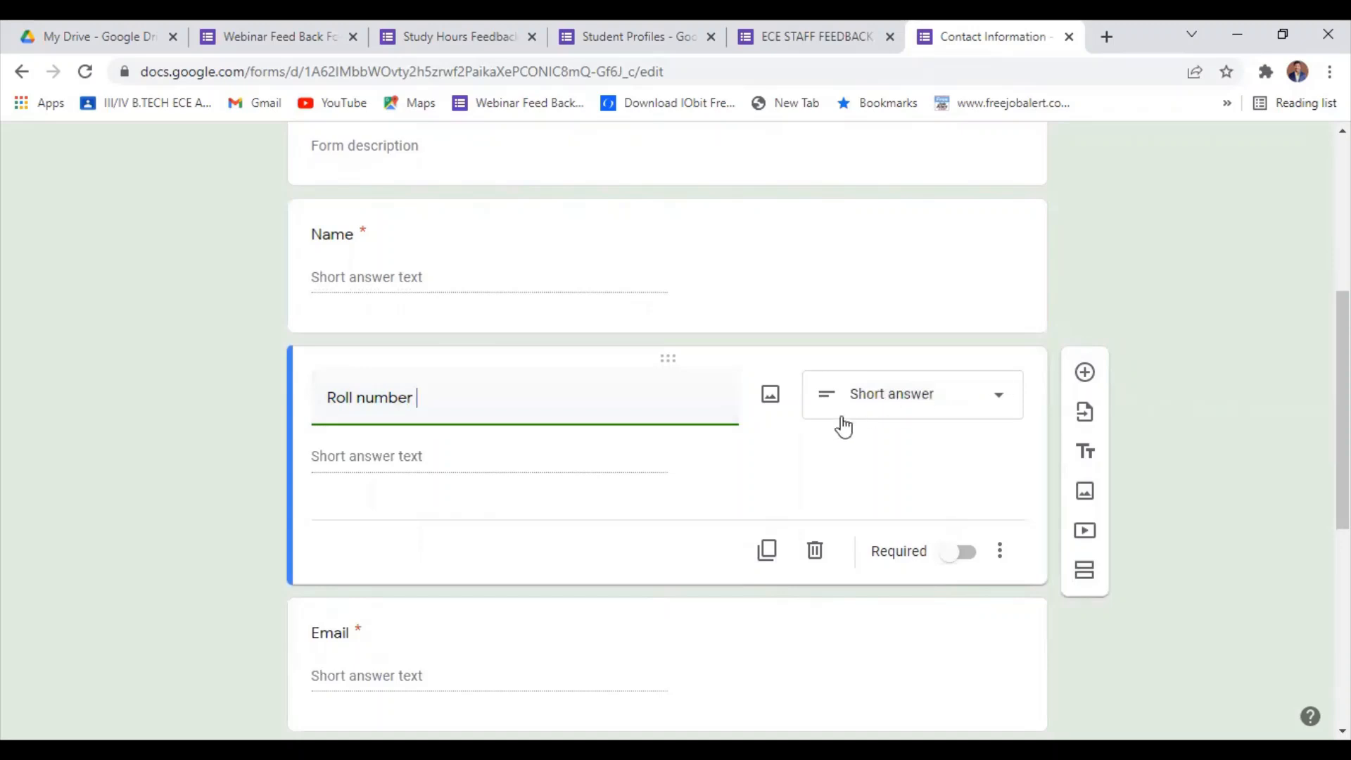
Mark the short-answer Roll number question as required and open the Email question for editing.
left_click(935, 414)
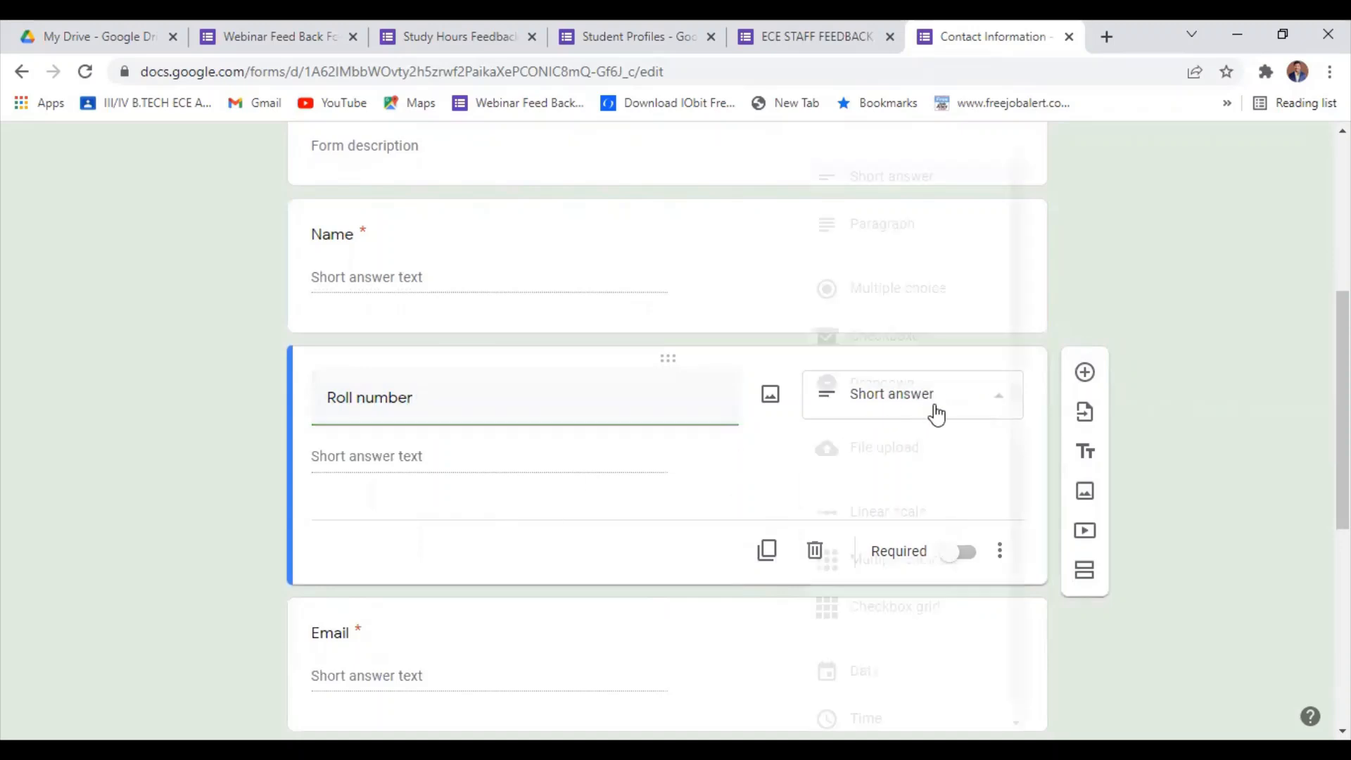
left_click(1209, 350)
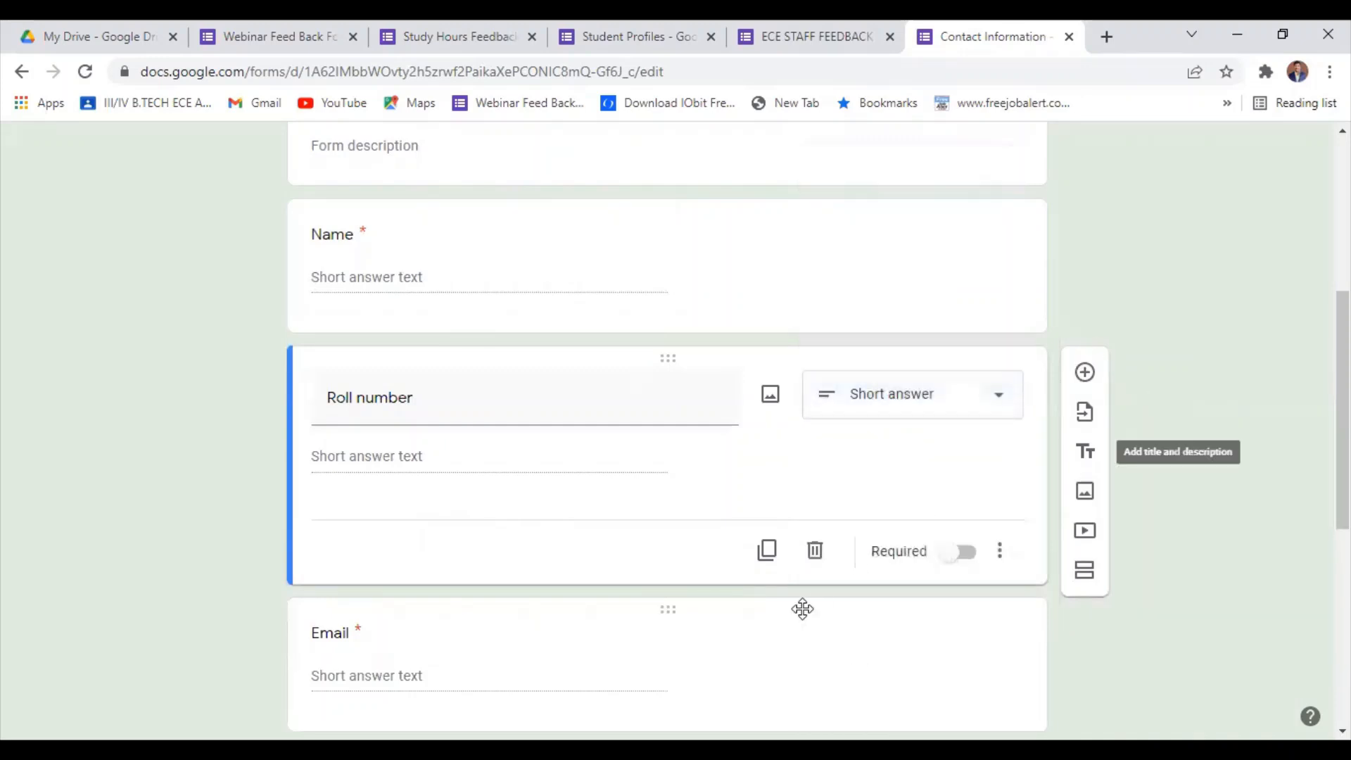
left_click(967, 556)
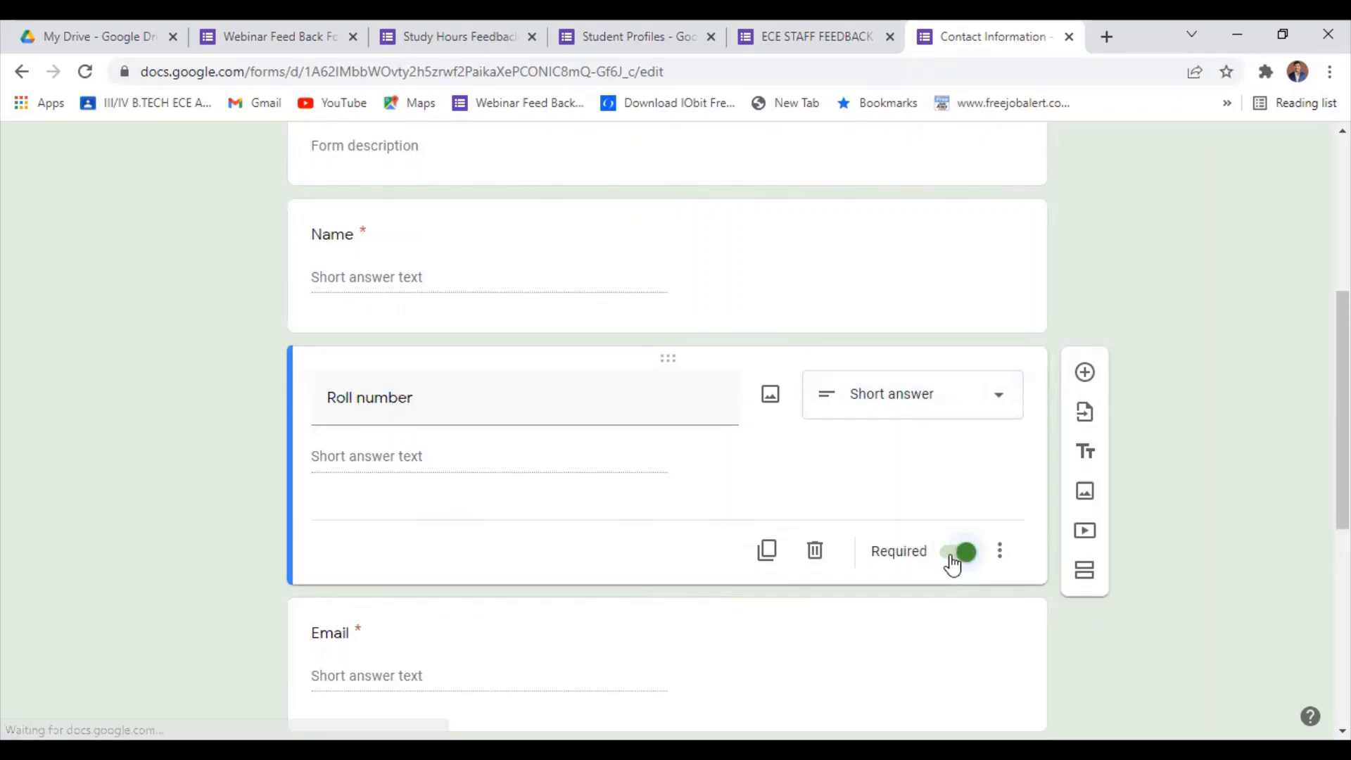
left_click(984, 608)
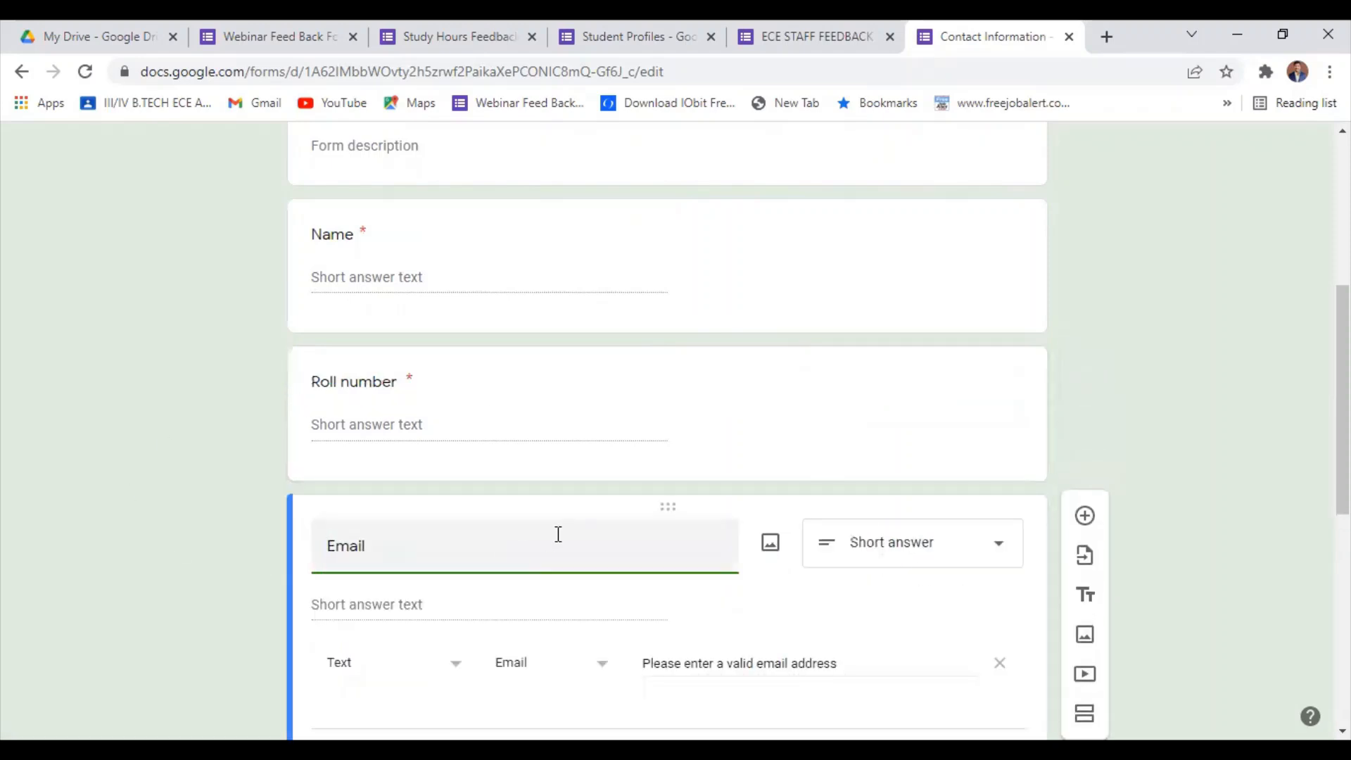
scroll(558, 537, "down", 2)
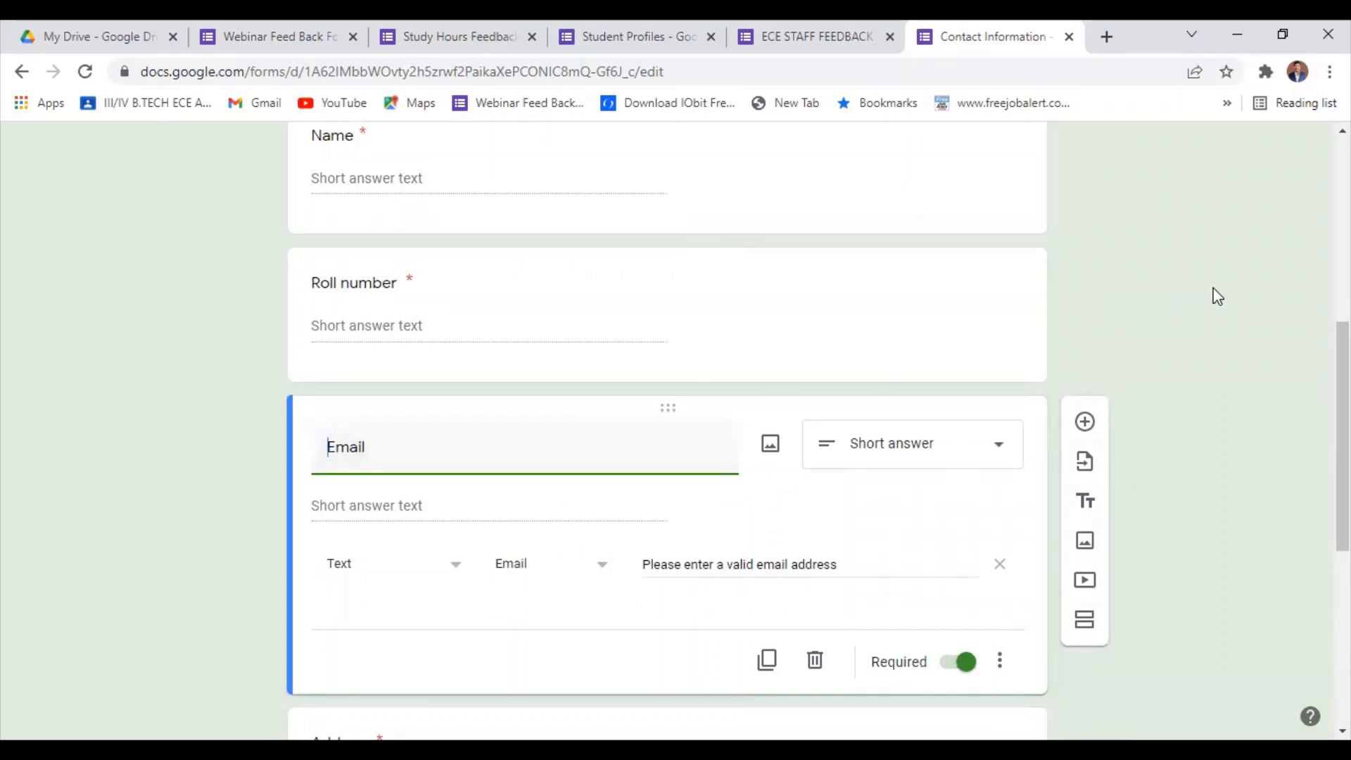
Add a new blank question directly below the Phone number question.
scroll(906, 412, "up", 3)
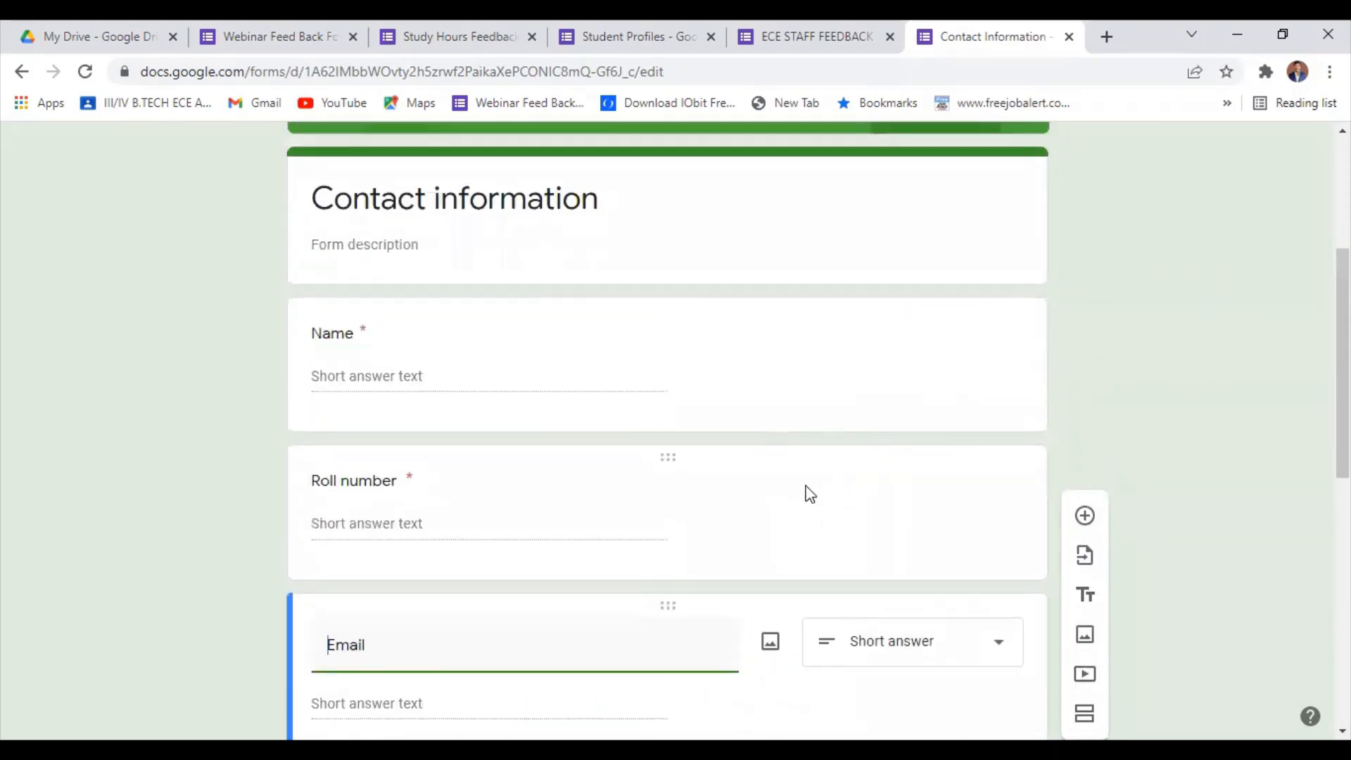
scroll(832, 474, "down", 8)
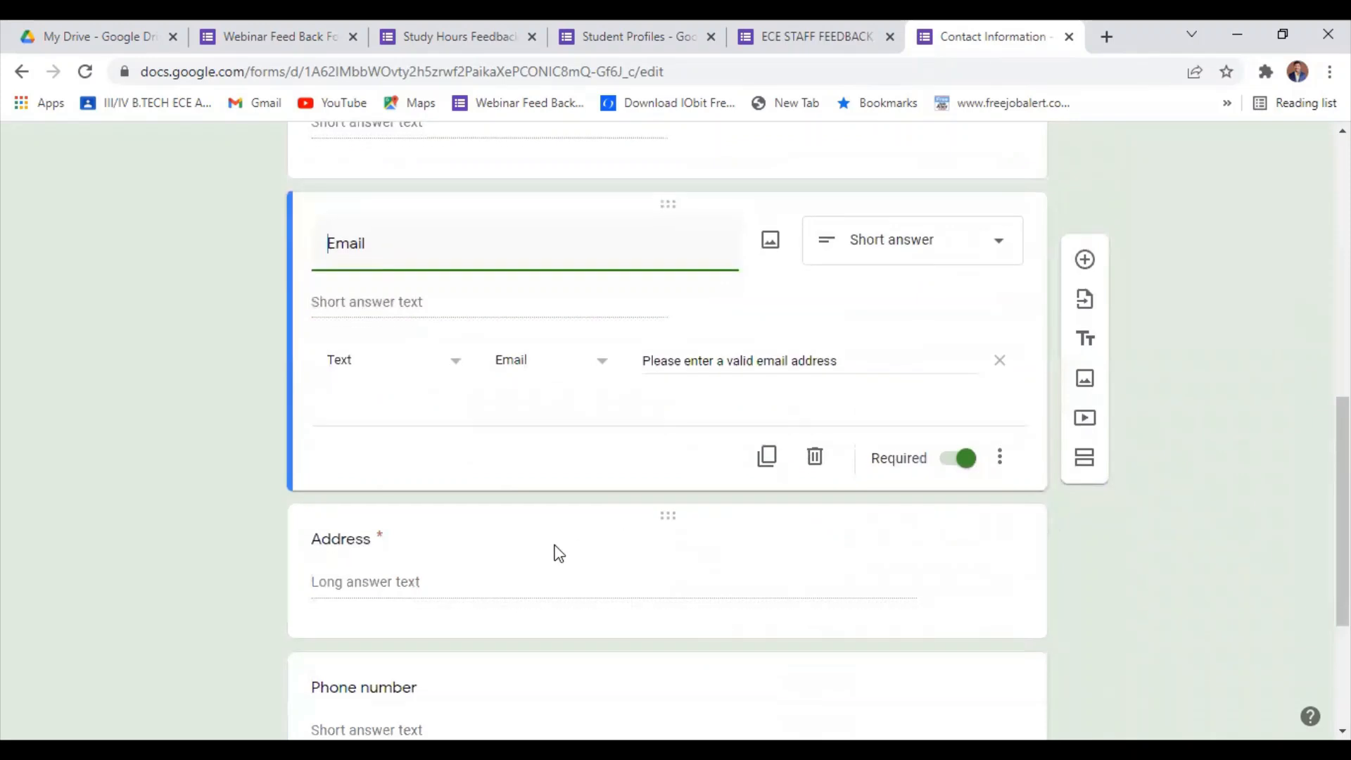
scroll(450, 469, "down", 1)
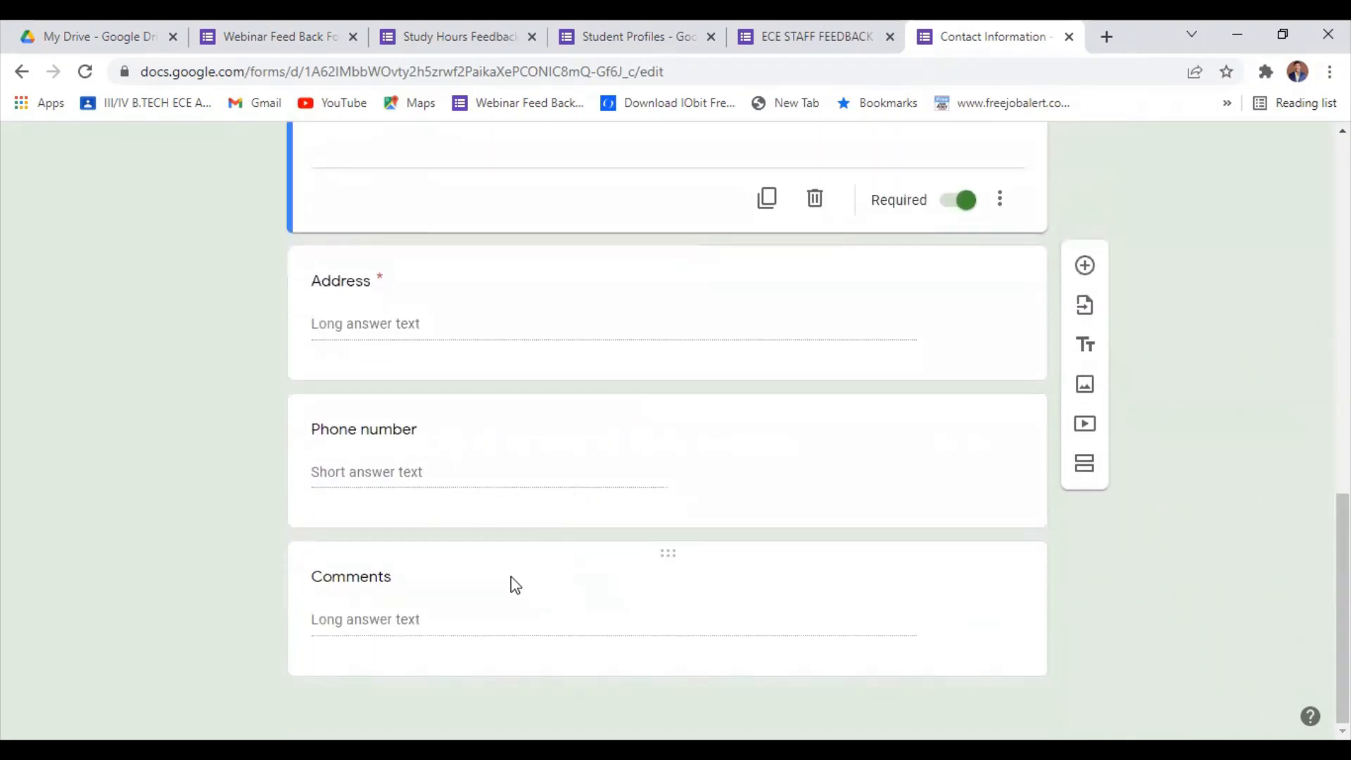
left_click(598, 450)
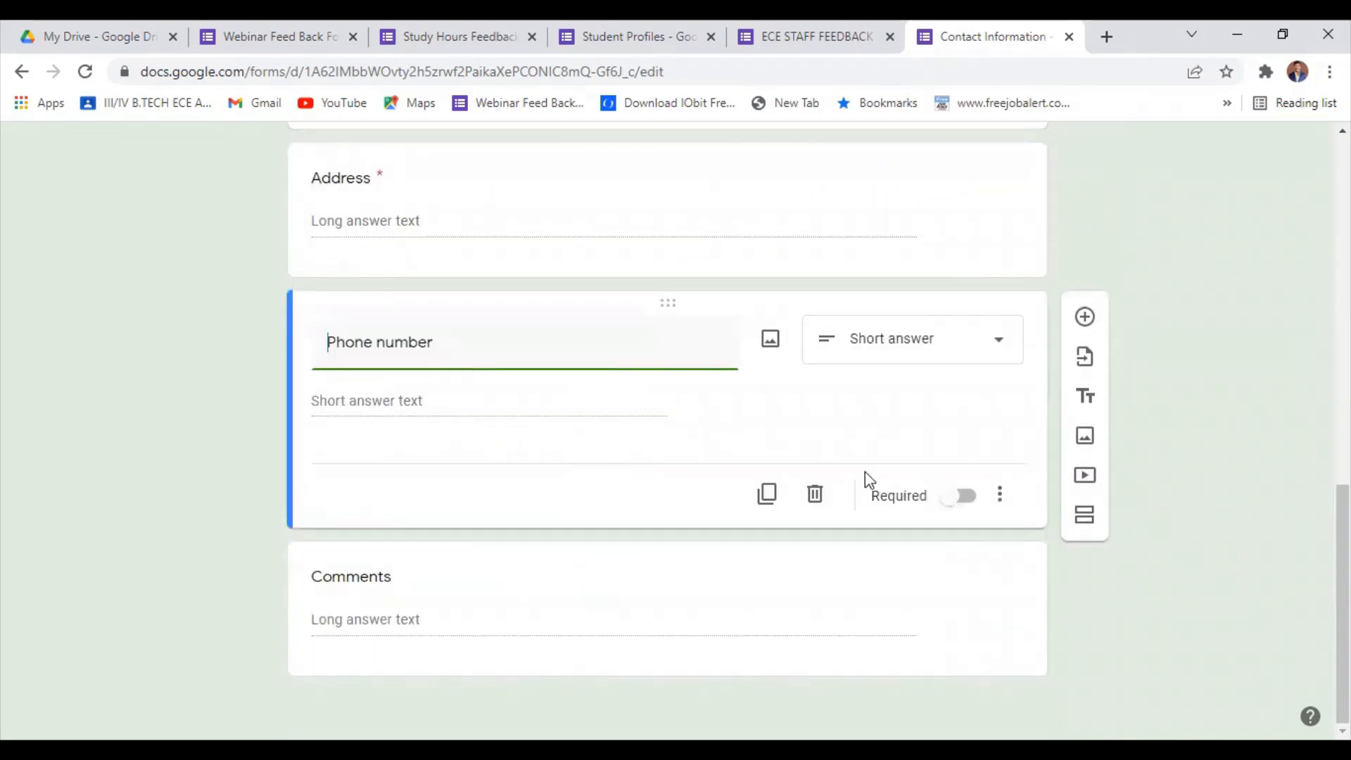
left_click(1087, 318)
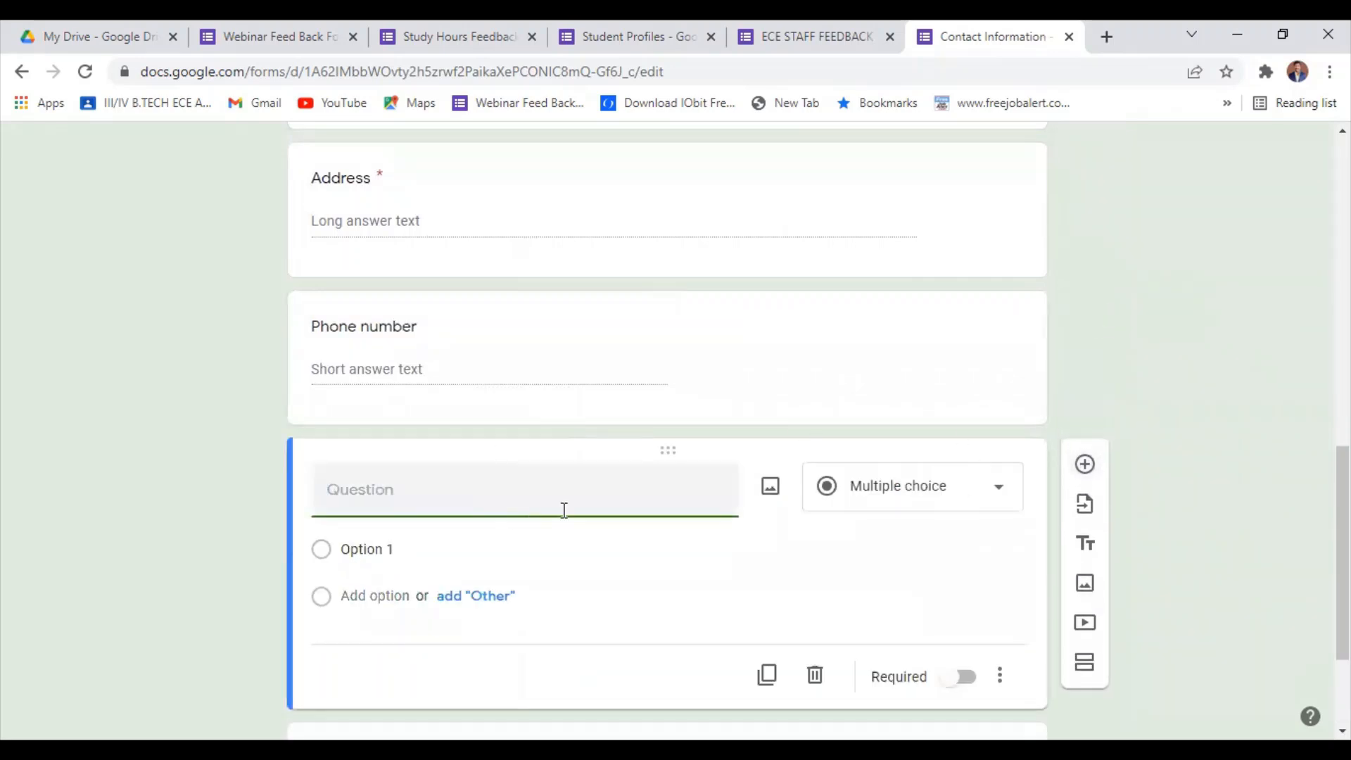
type("Hoe")
key("BackSpace")
type("w is t")
type("suibect")
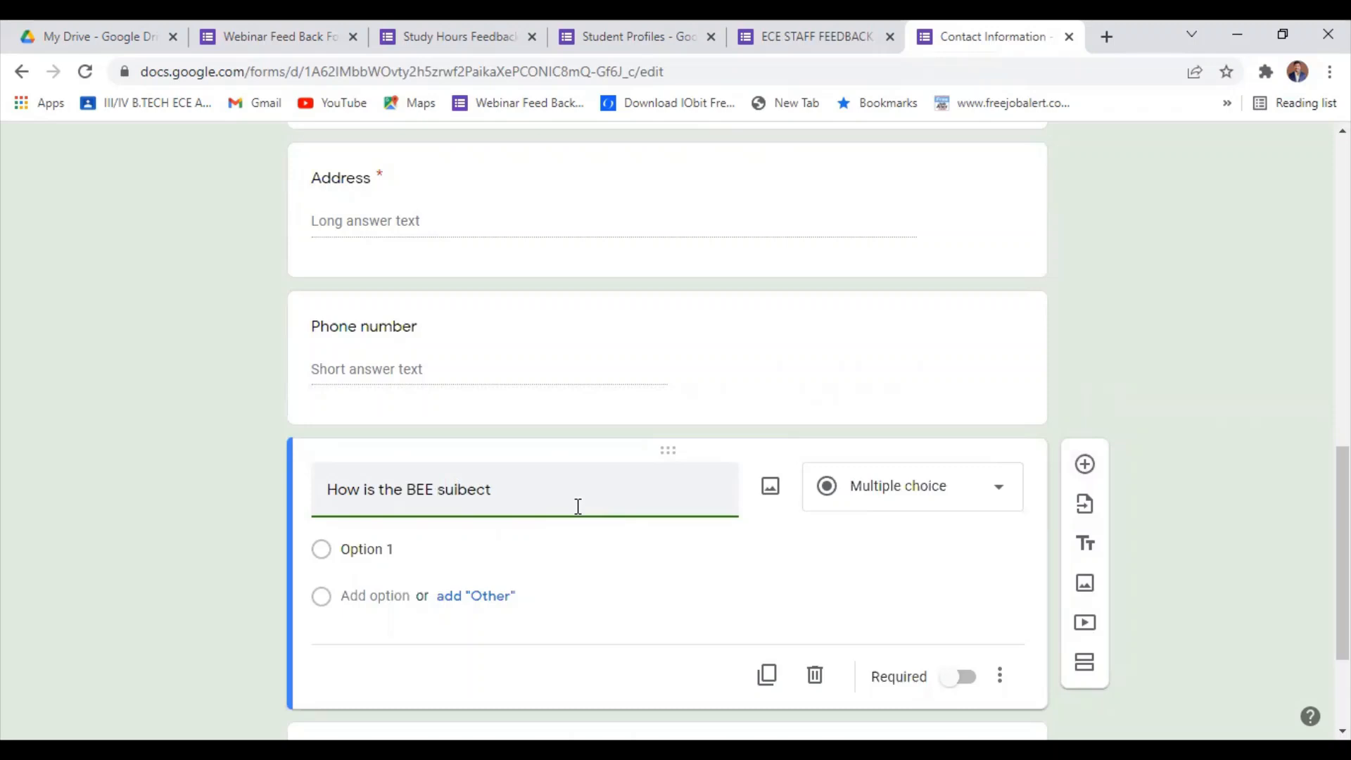
key("BackSpace")
key("BackSpace")
key("BackSpace")
key("BackSpace")
key("BackSpace")
key("BackSpace")
key("BackSpace")
key("BackSpace")
key("BackSpace")
key("BackSpace")
key("BackSpace")
key("BackSpace")
key("BackSpace")
key("BackSpace")
key("BackSpace")
key("BackSpace")
key("BackSpace")
key("BackSpace")
key("BackSpace")
key("BackSpace")
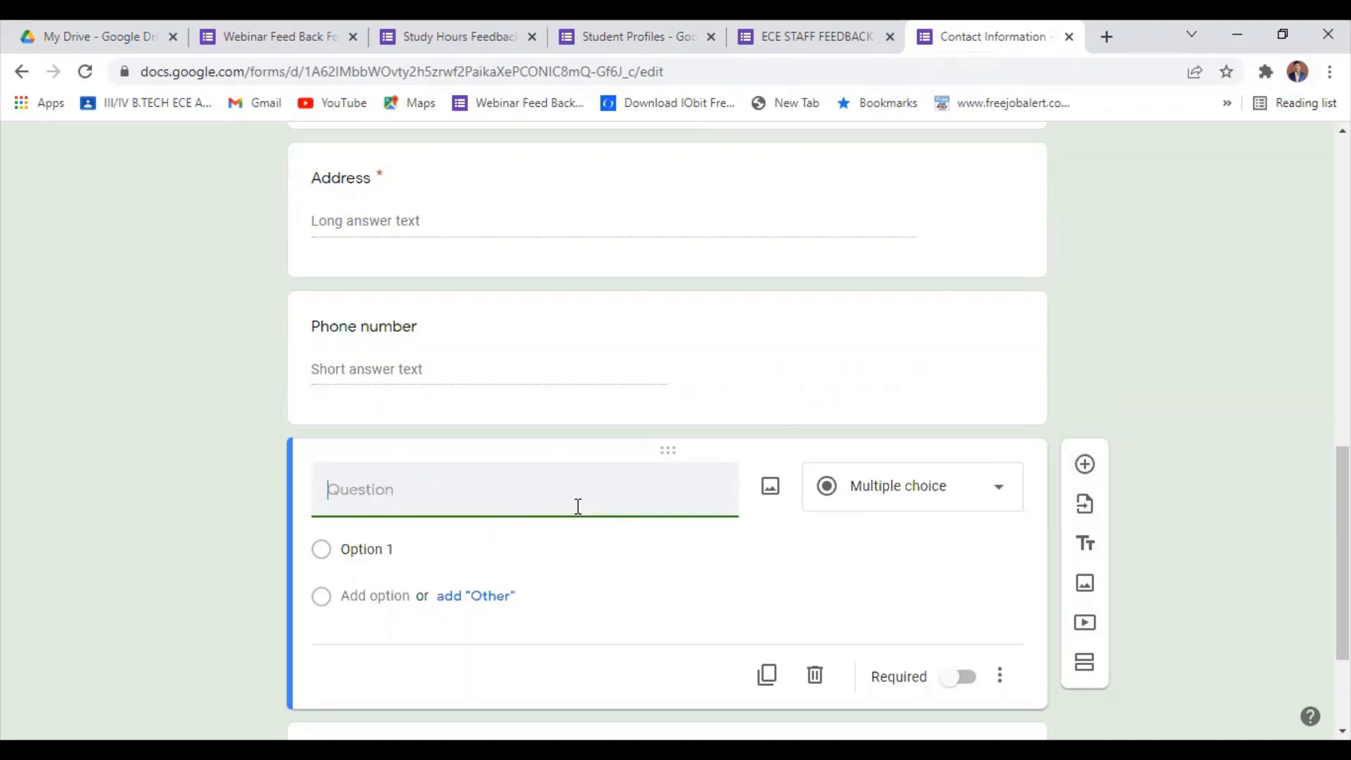
Title the new question "Feed back of BEE subject", applying the spelling suggestion "subject" to the last word.
type("Feed back of BEE sub")
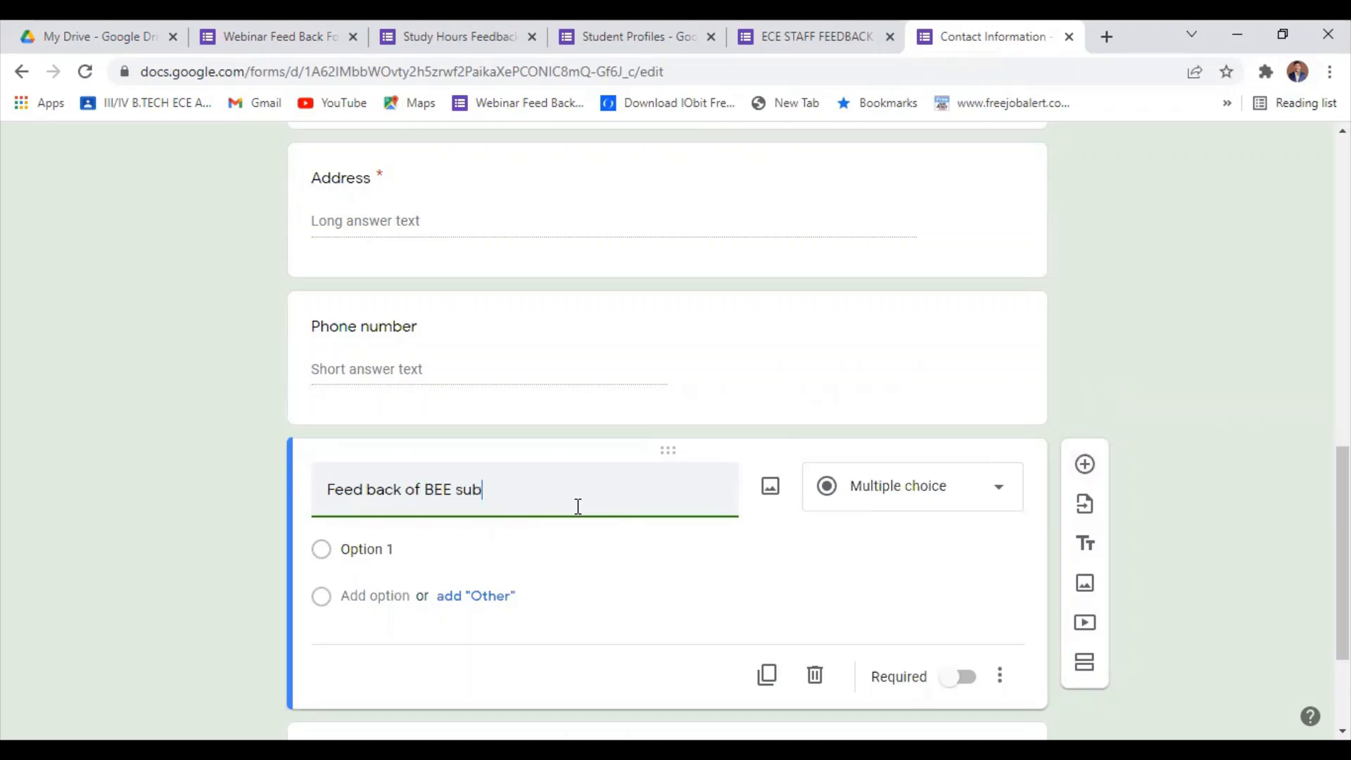
double_click(487, 496)
right_click(487, 496)
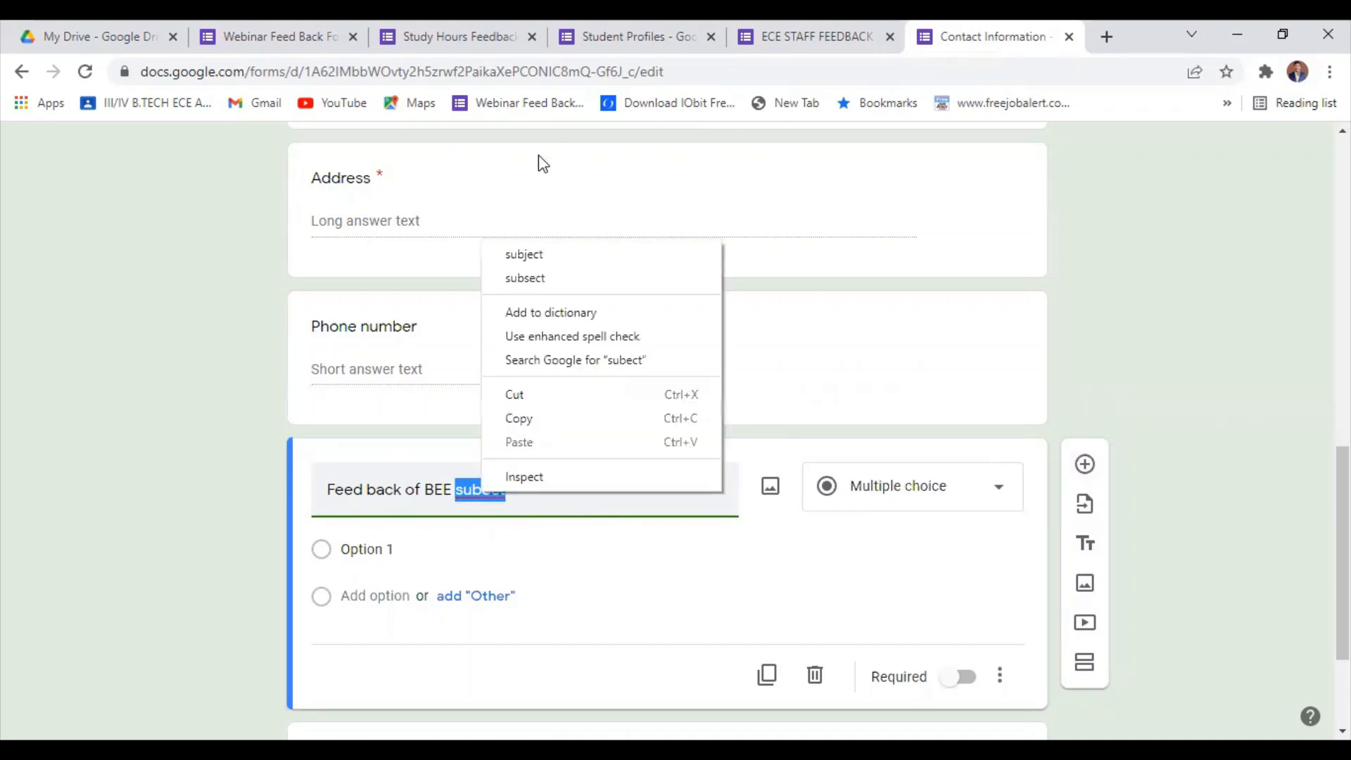
left_click(538, 254)
Change the BEE subject question's answer type from multiple choice to Linear scale.
scroll(816, 539, "down", 1)
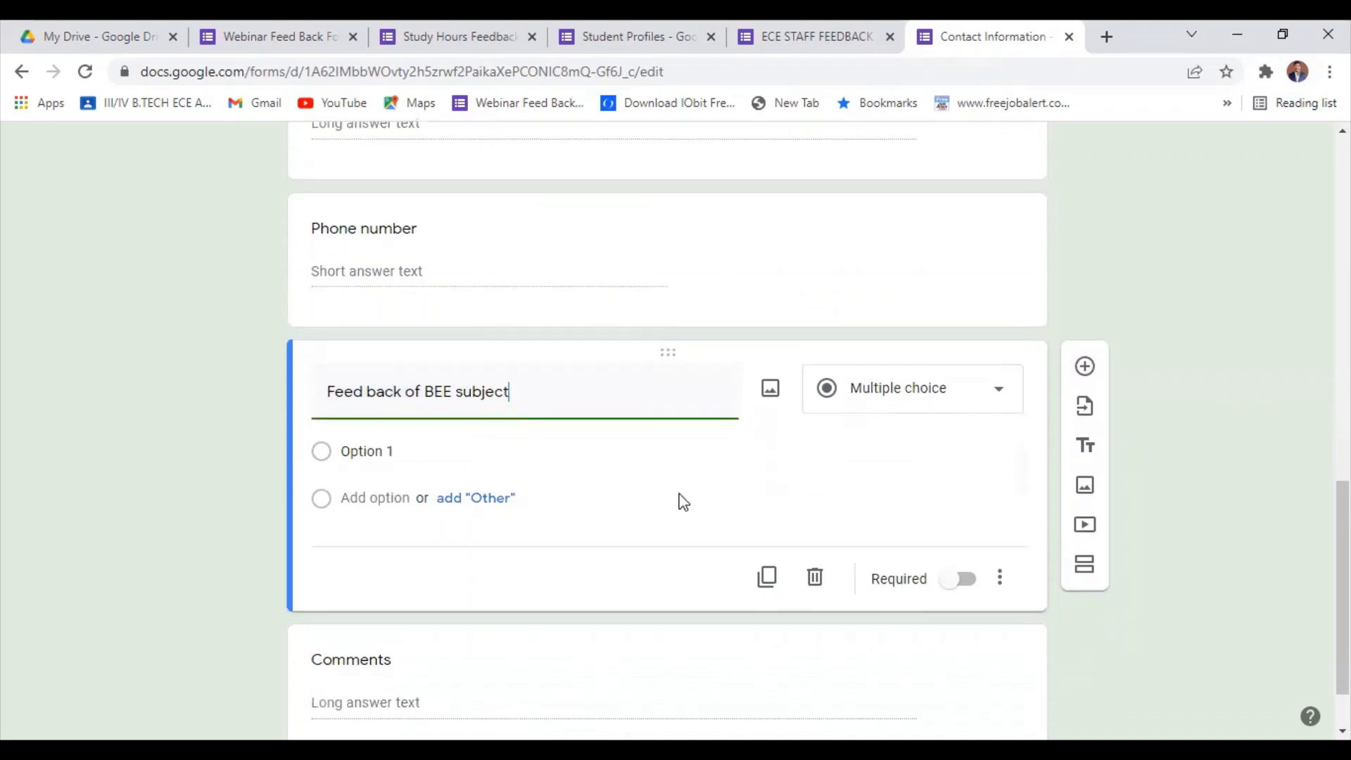
left_click(892, 403)
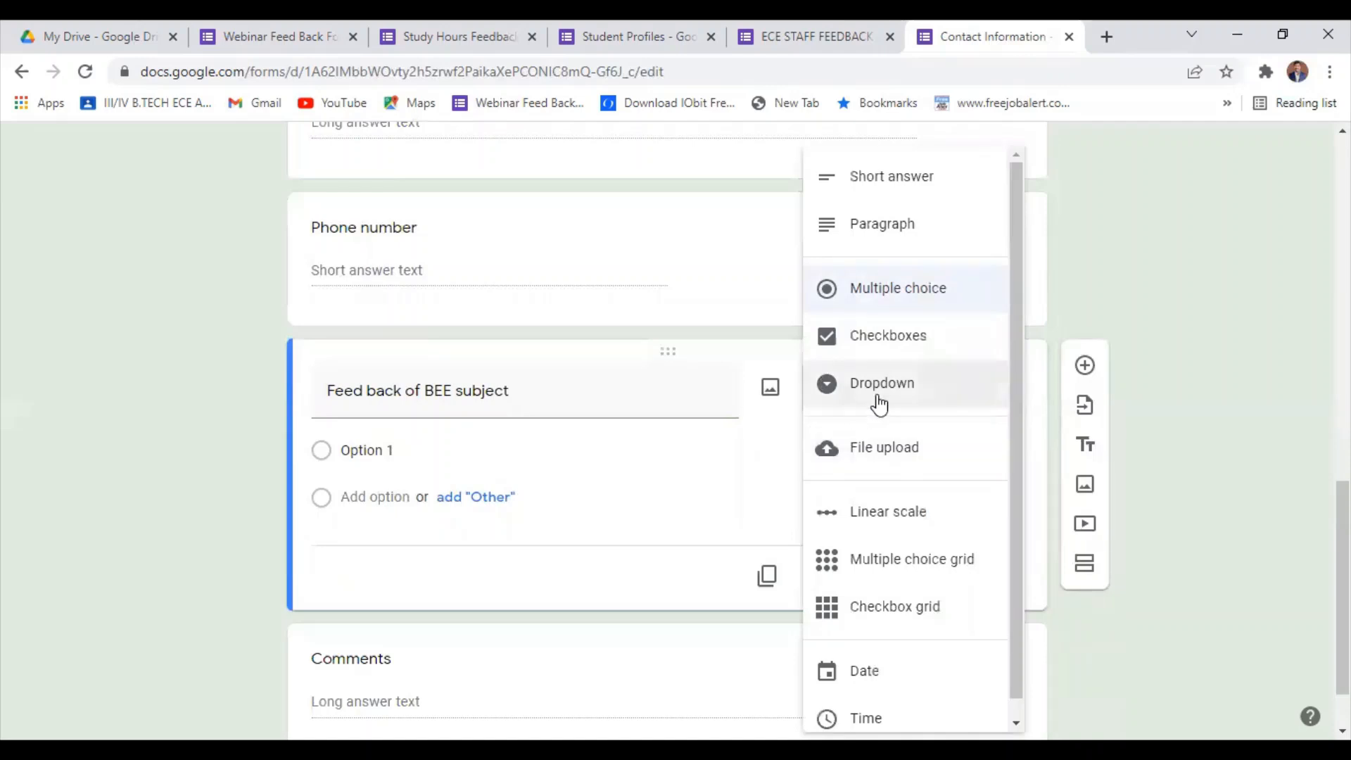
left_click(863, 523)
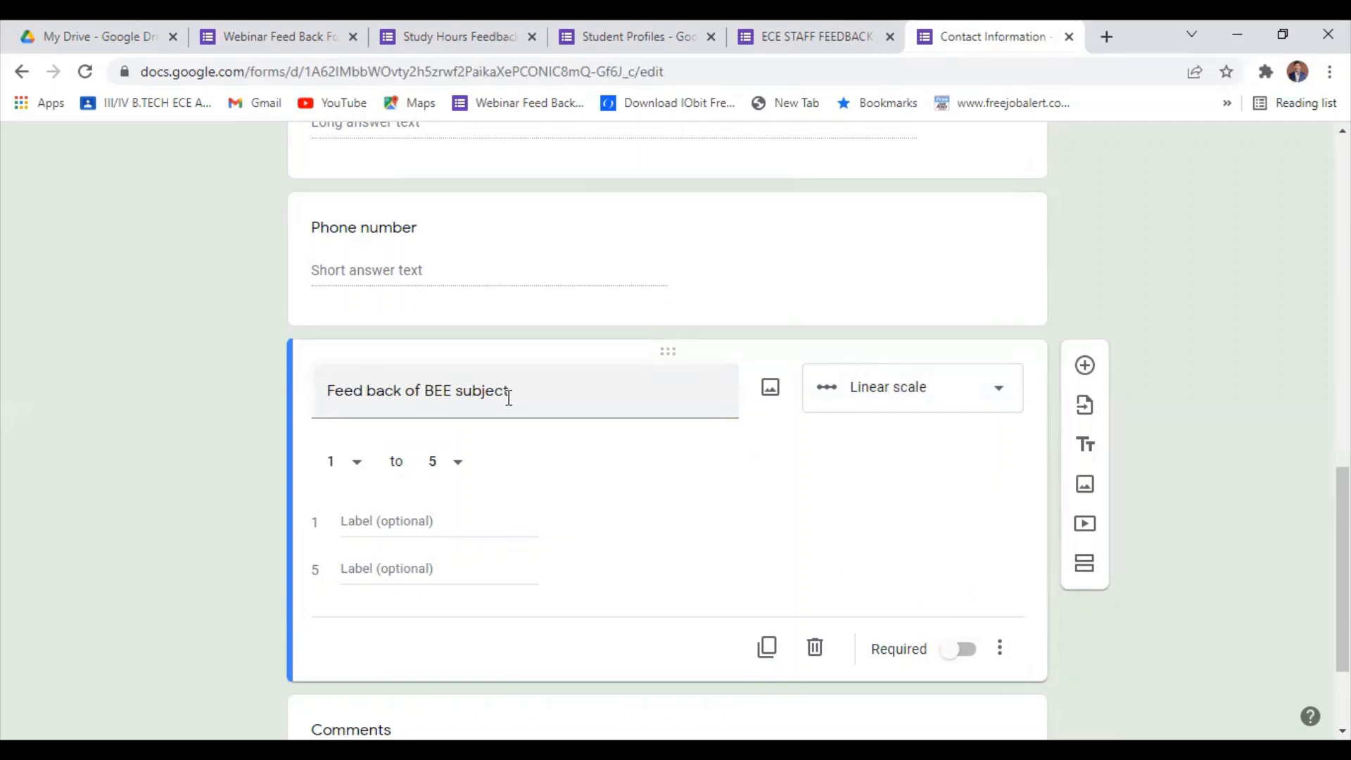
Correct the linear scale question's title to "Feedback of BEE subject" and mark the question as required.
left_click(364, 395)
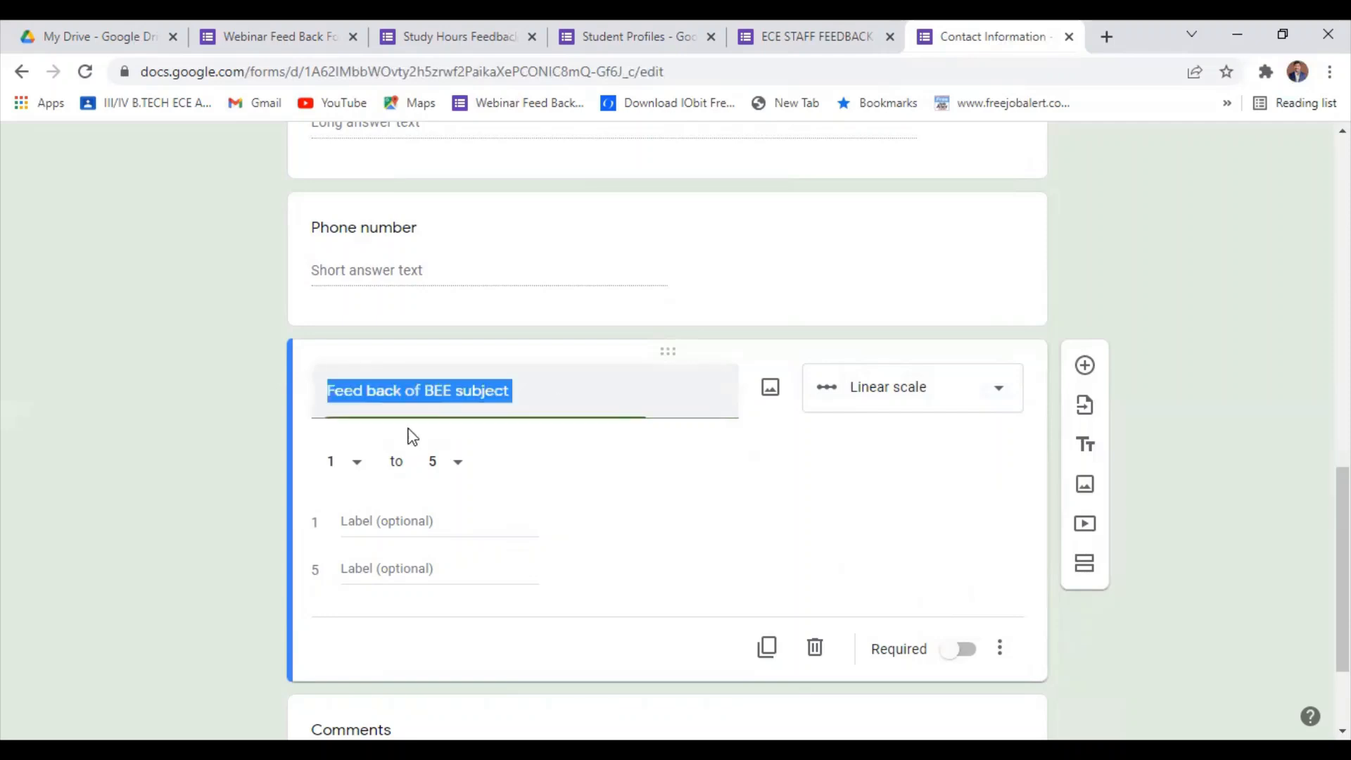
left_click(366, 392)
left_click(376, 396)
left_click(406, 394)
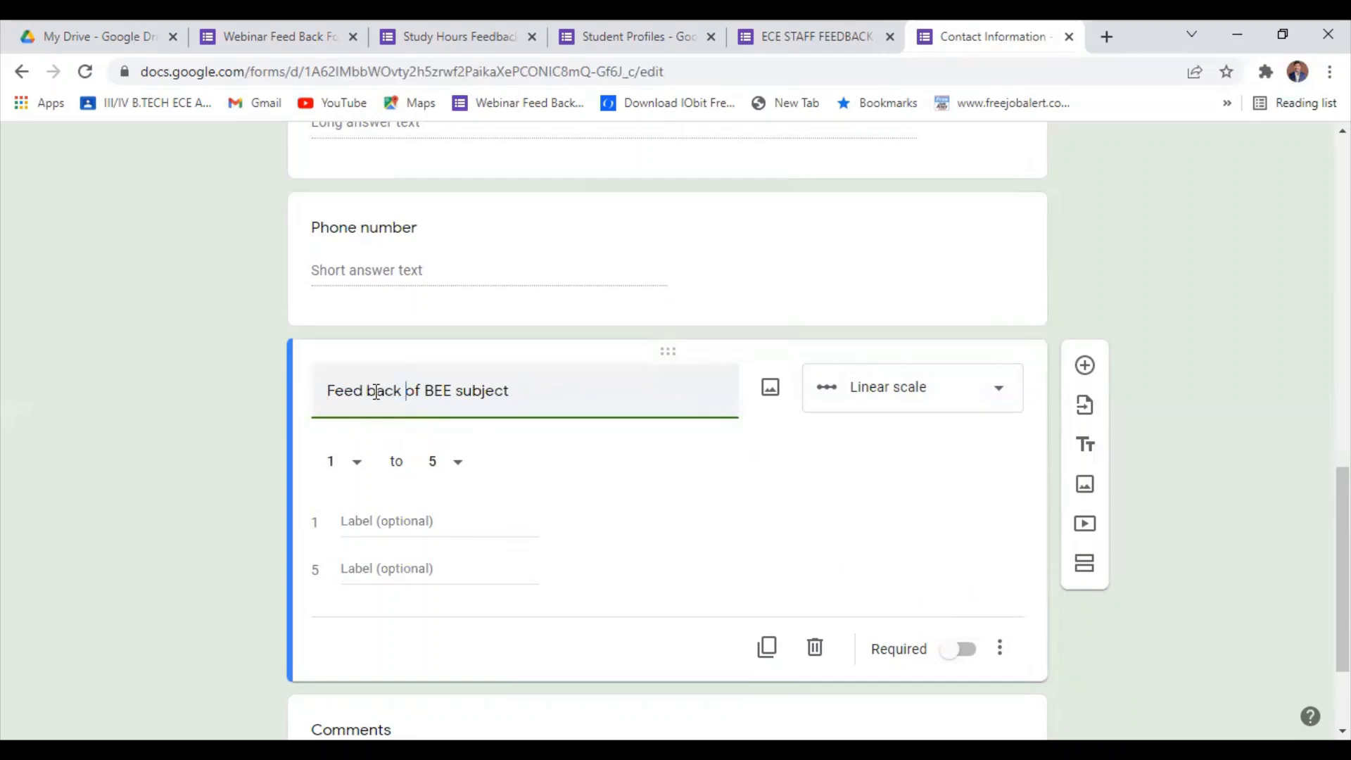
key("BackSpace")
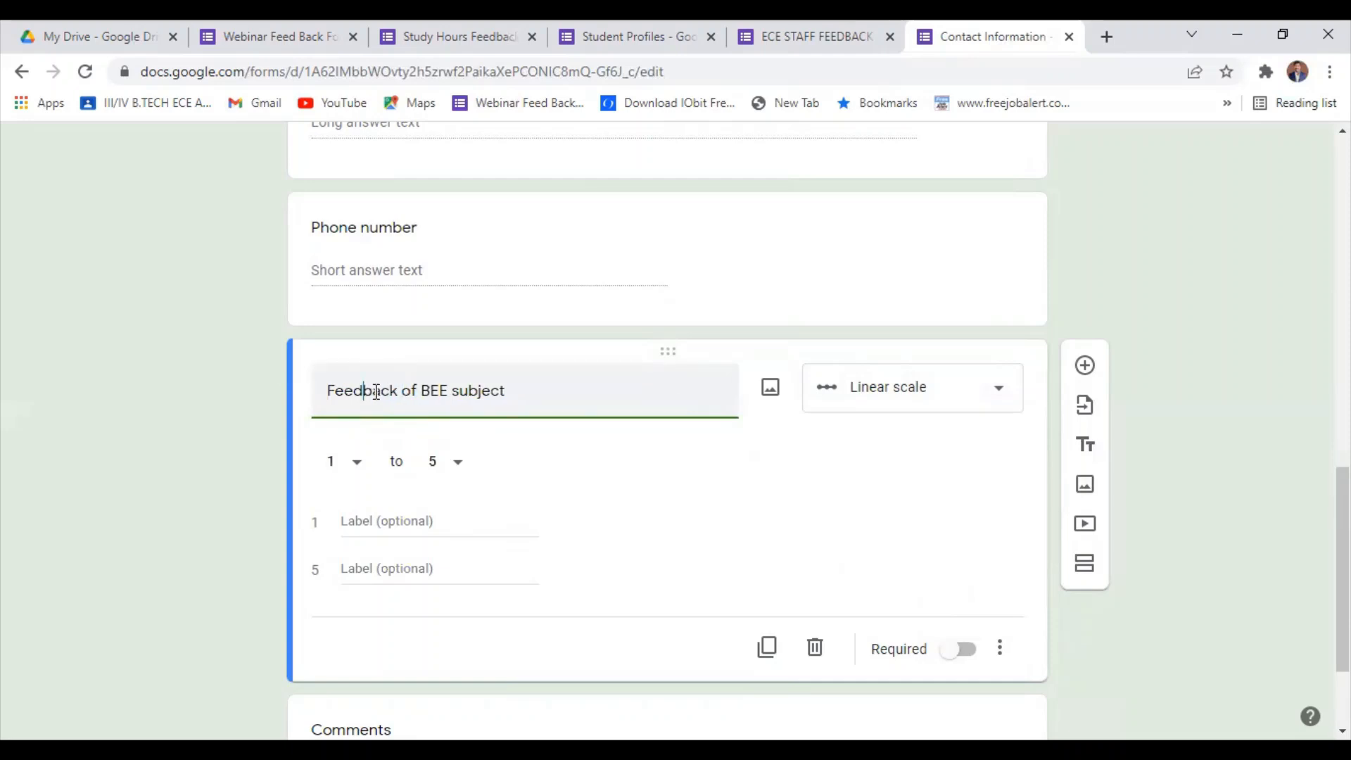
left_click(478, 433)
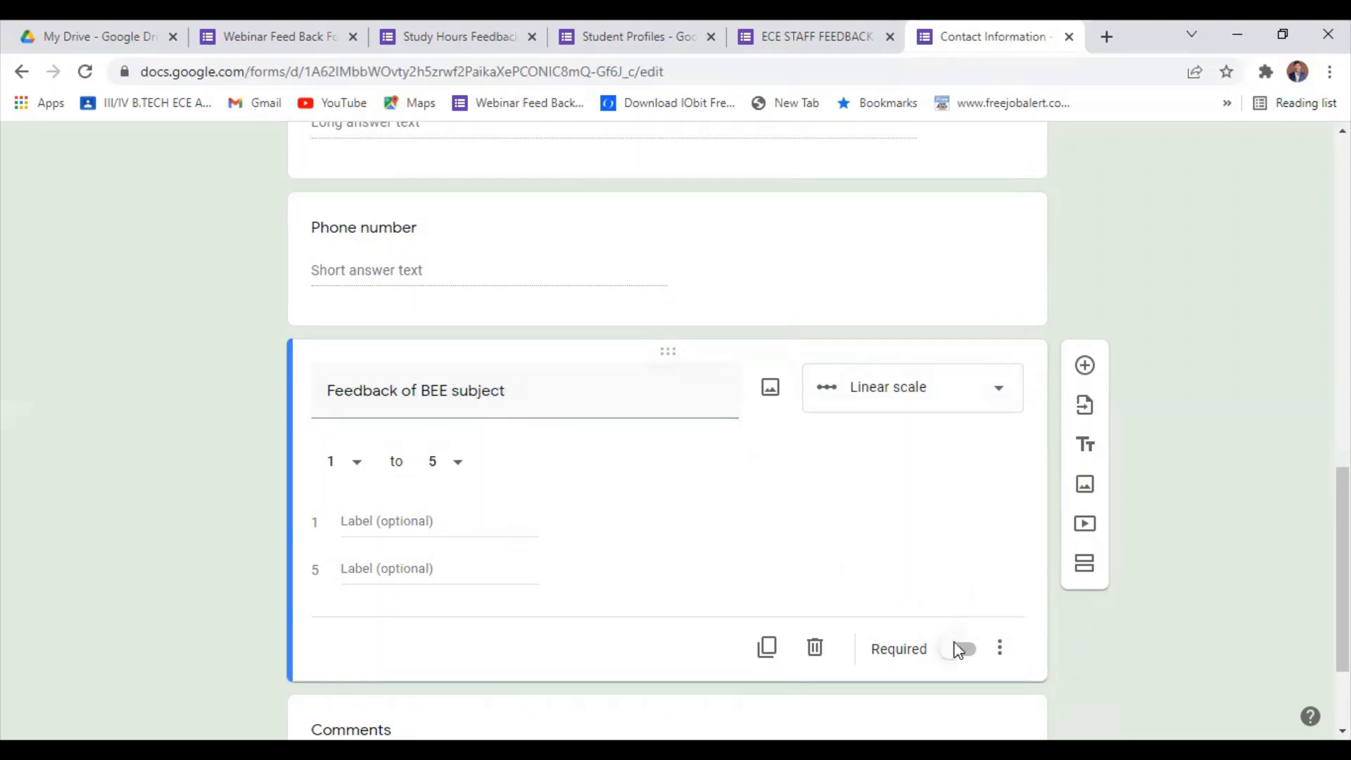
Add a question titled "Upload your BEE notes" directly below the Feedback of BEE subject question.
scroll(570, 556, "down", 2)
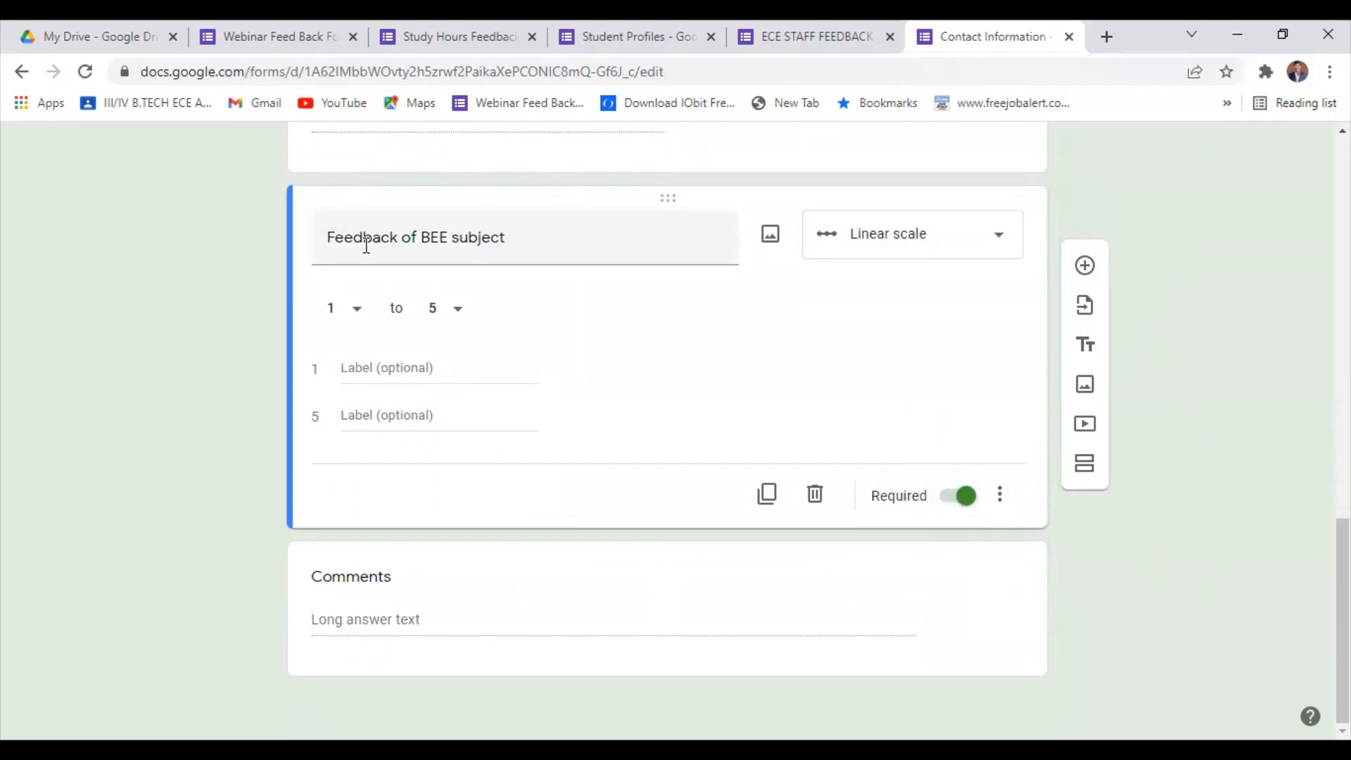
left_click(1086, 269)
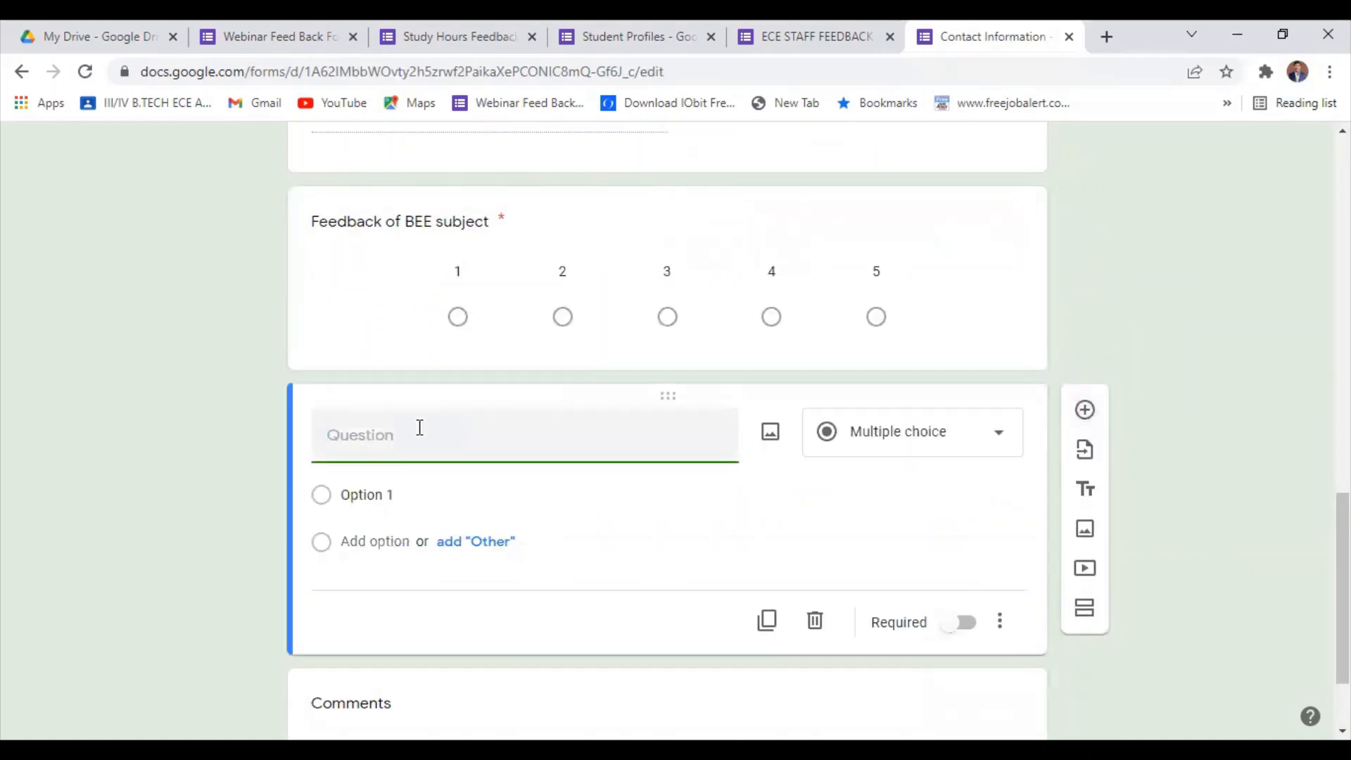
type("u")
key("BackSpace")
type("Upoad")
key("BackSpace")
type("load your BEE notes")
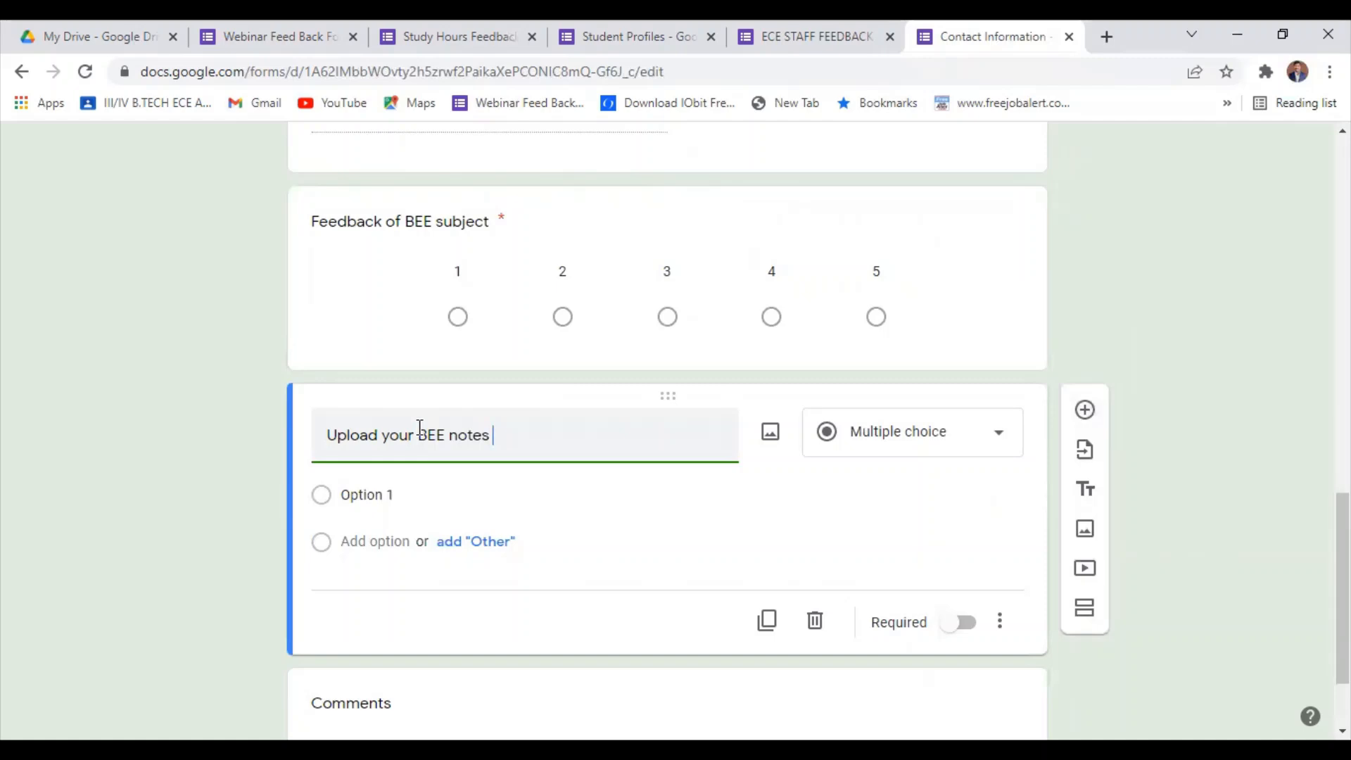
Change the "Upload your BEE notes" question's type to File upload and accept the upload notice.
left_click(885, 487)
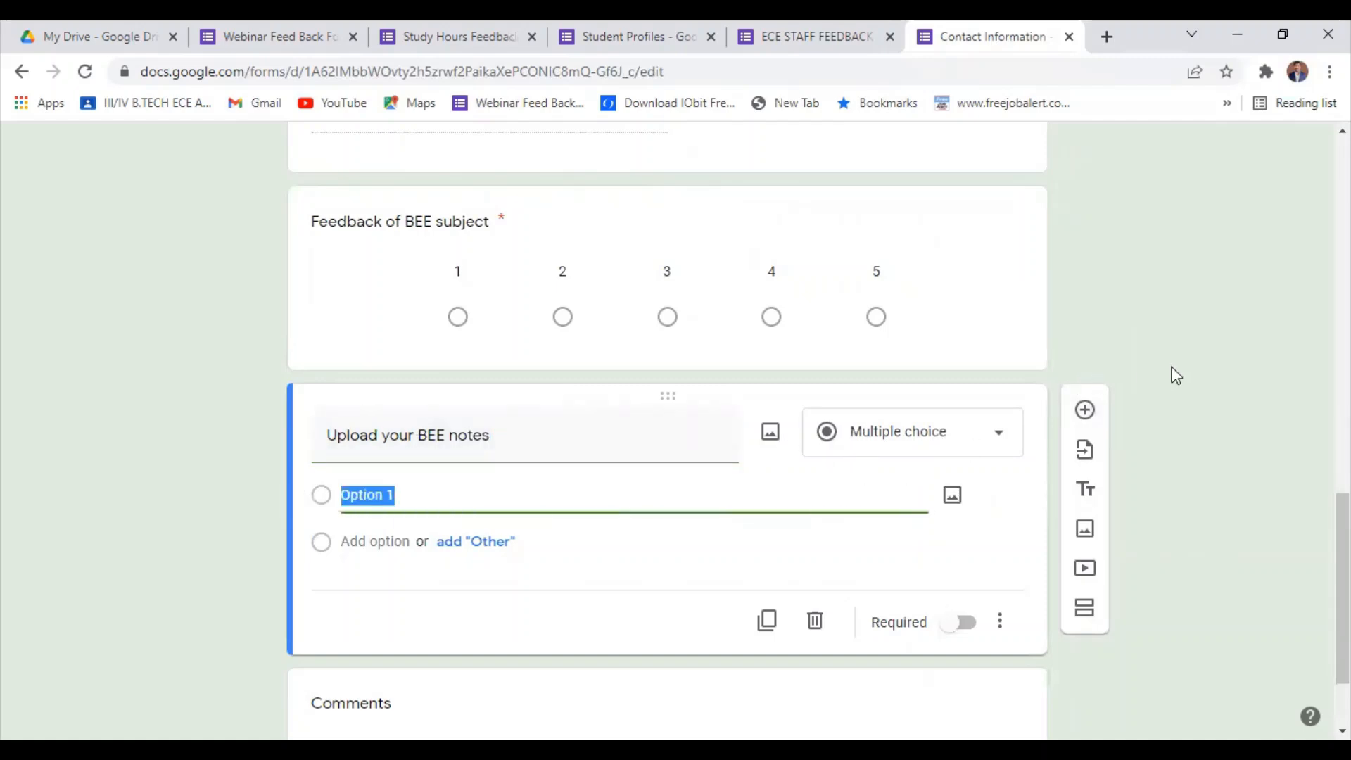
left_click(901, 448)
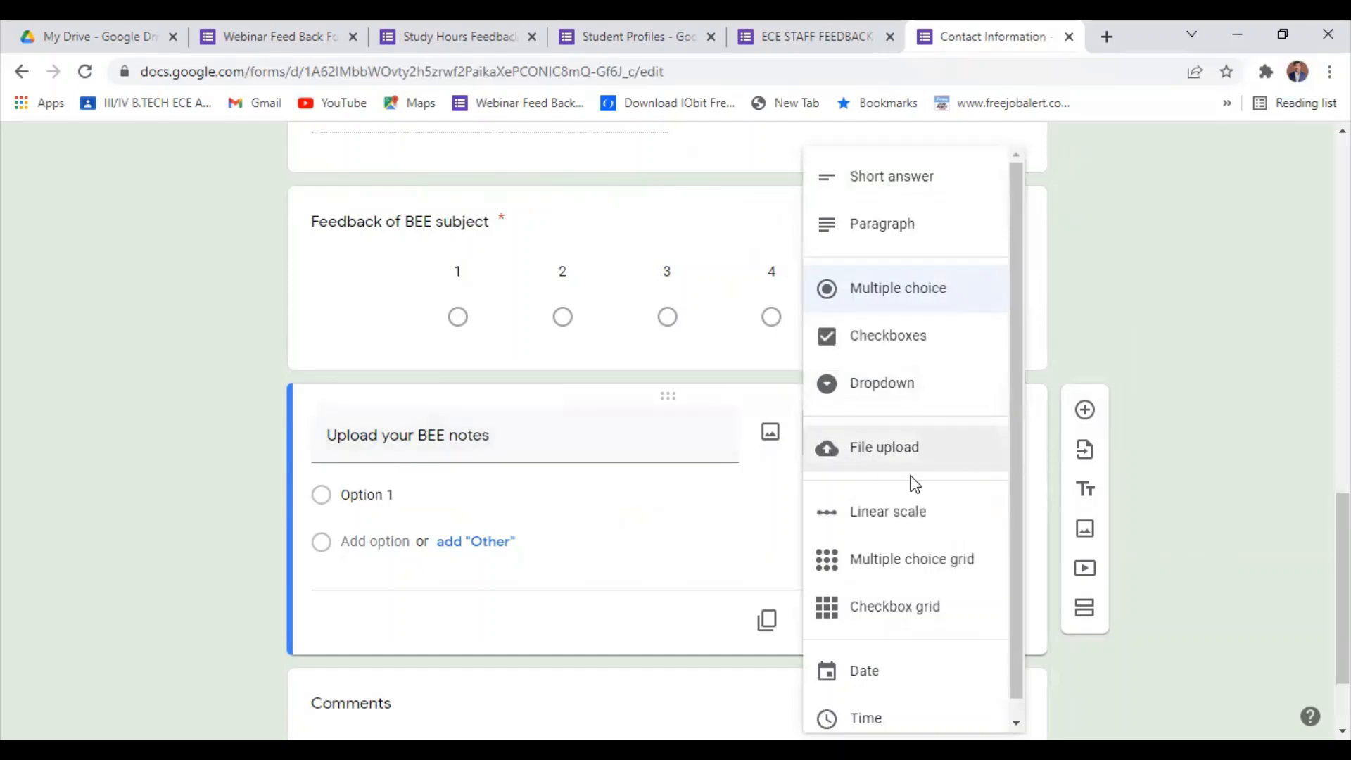
left_click(866, 450)
left_click(960, 543)
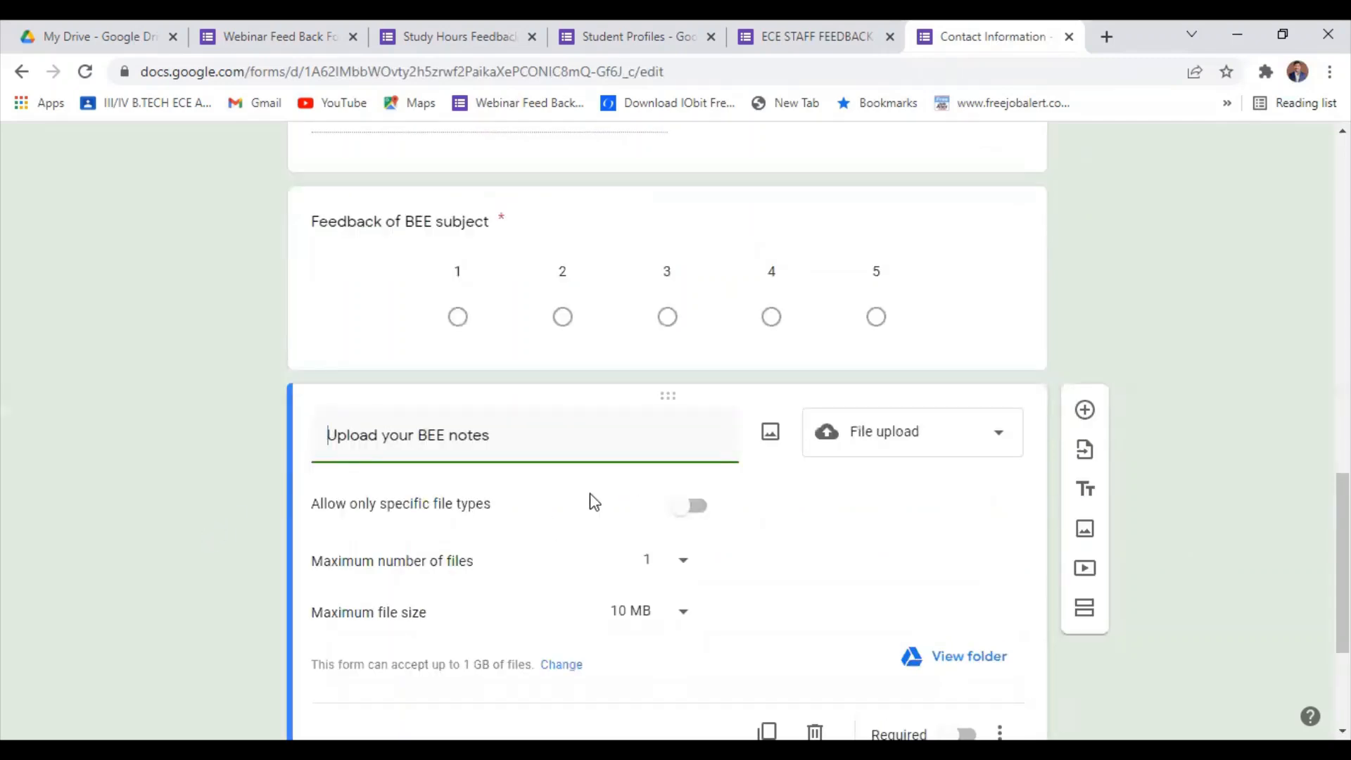
Restrict the BEE notes upload to PDF files only and mark the question as required.
scroll(500, 546, "down", 1)
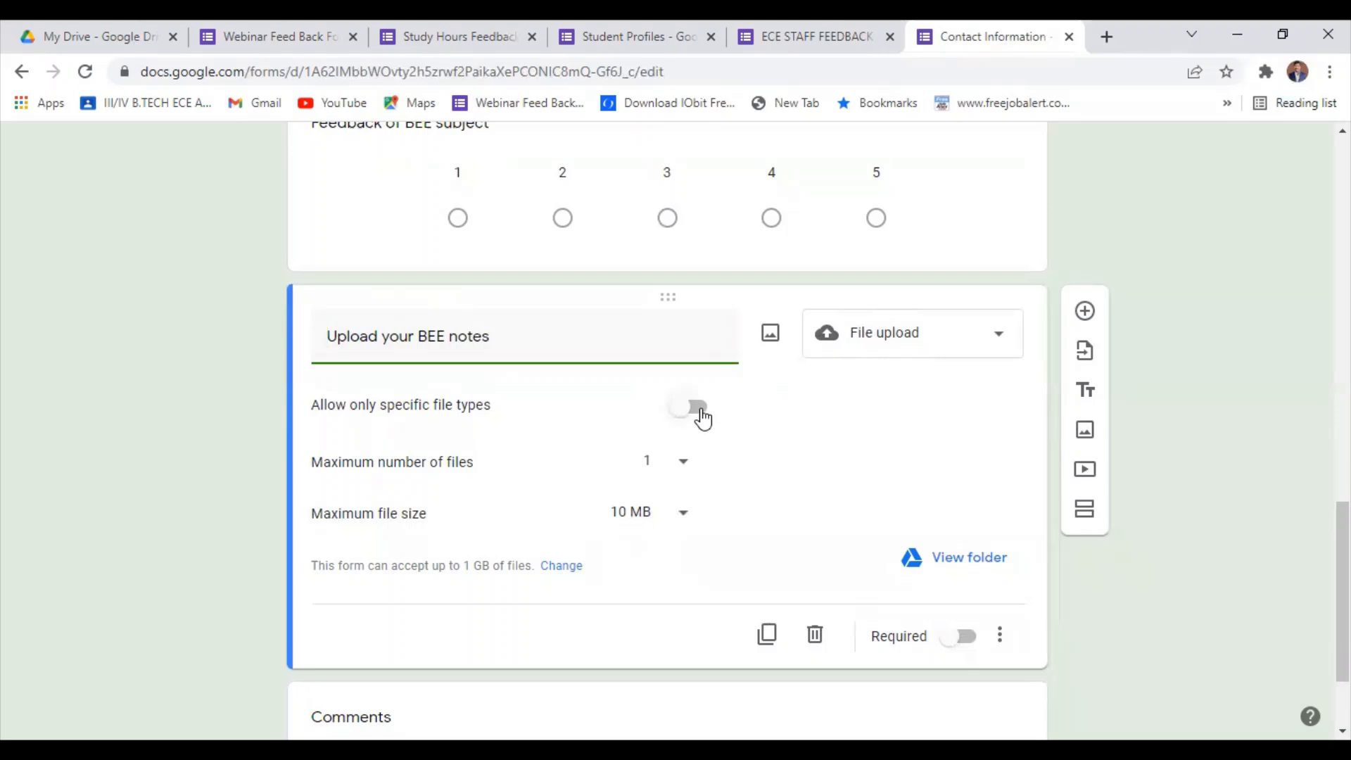
left_click(702, 412)
left_click(327, 501)
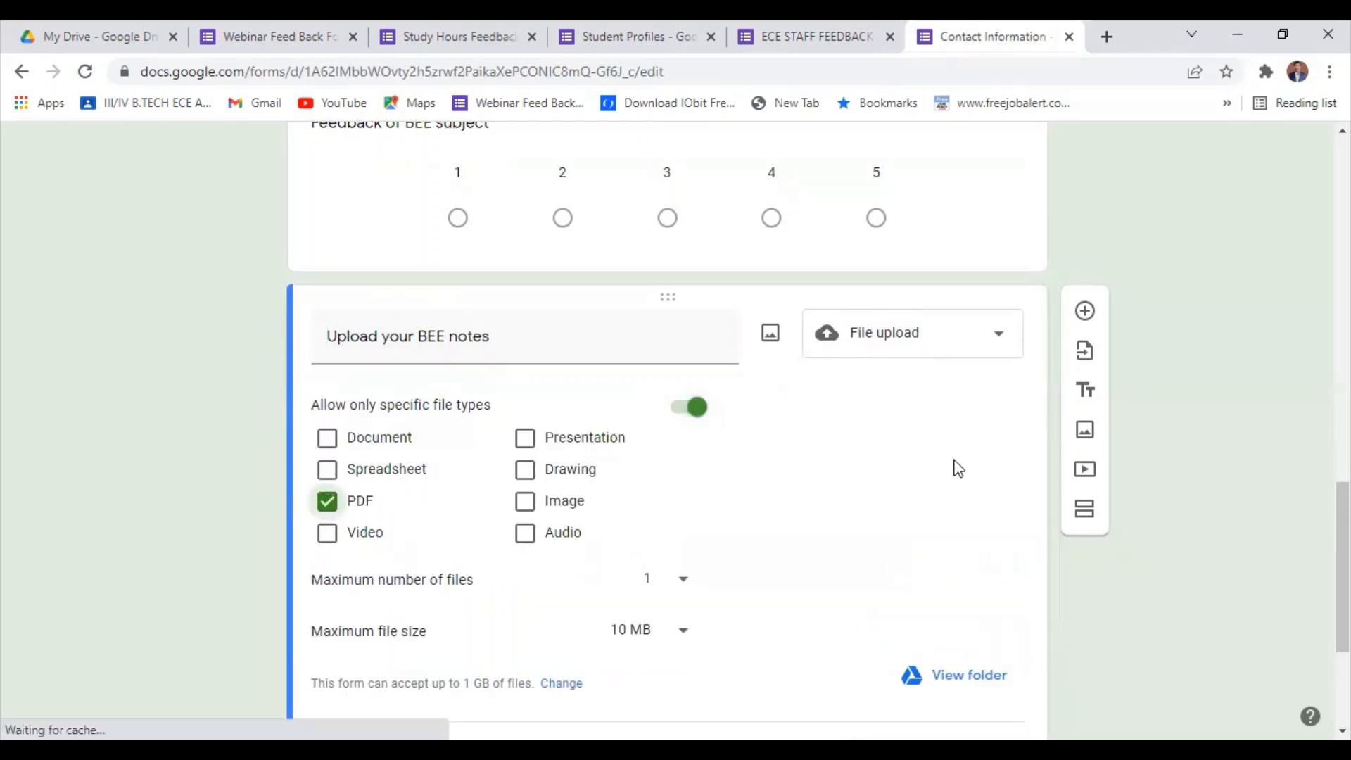
scroll(717, 553, "down", 3)
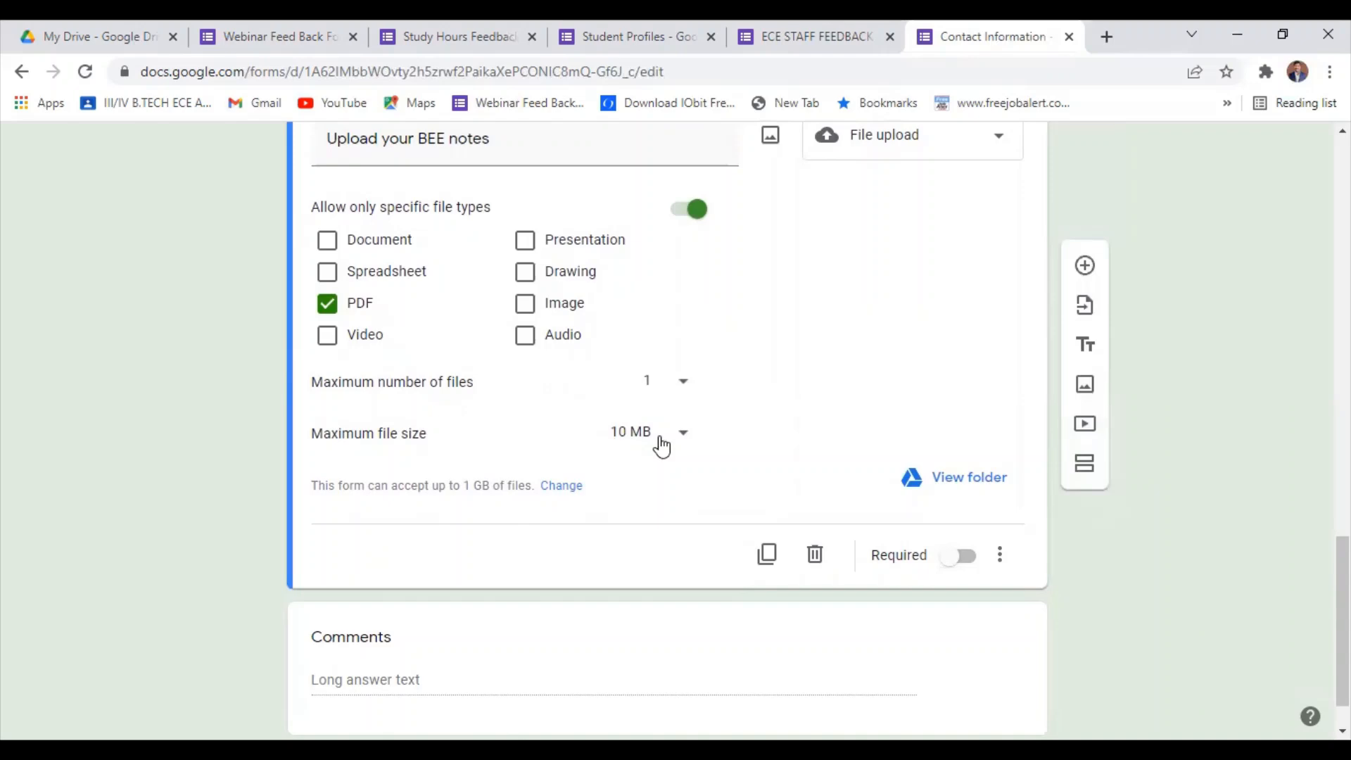
left_click(968, 558)
Review the form's questions from Name through the BEE feedback scale, the notes upload and the Comments question.
scroll(1197, 363, "up", 4)
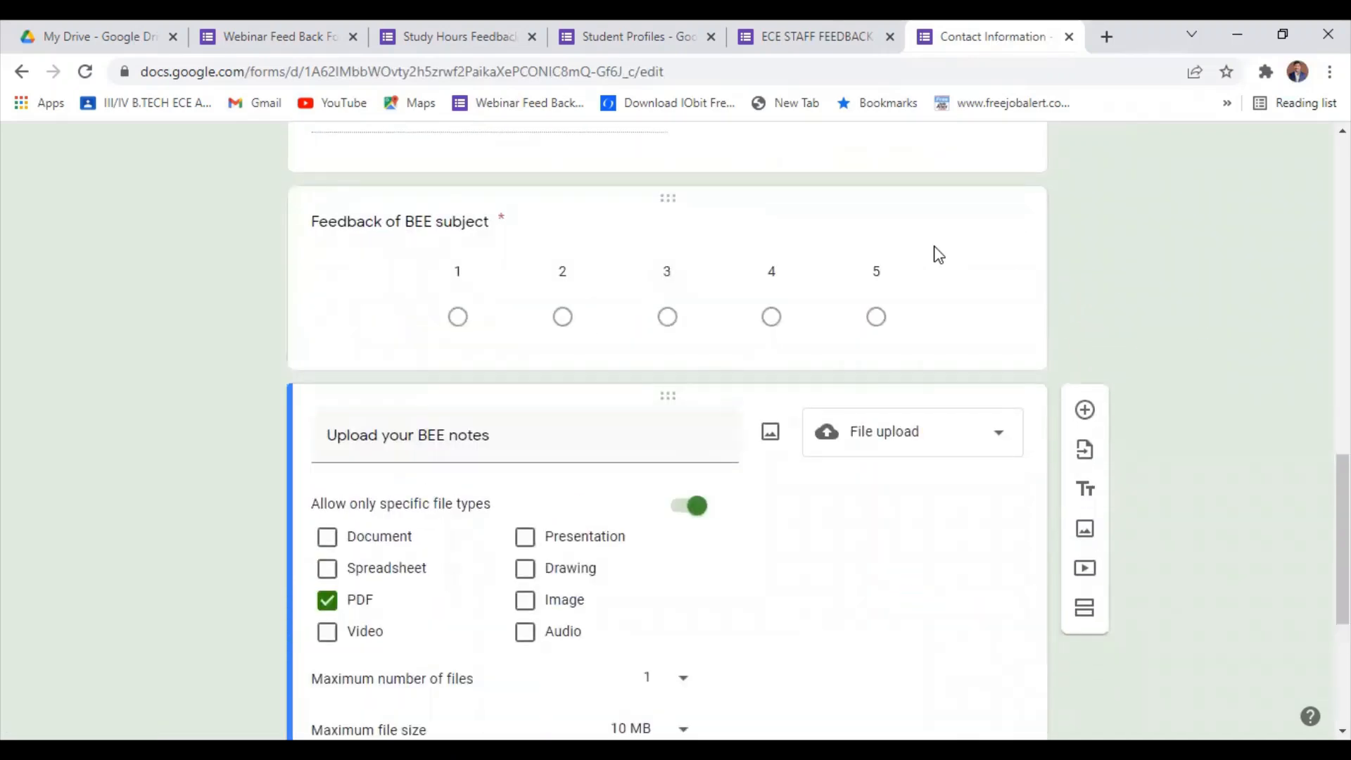
scroll(702, 329, "up", 15)
scroll(793, 335, "down", 6)
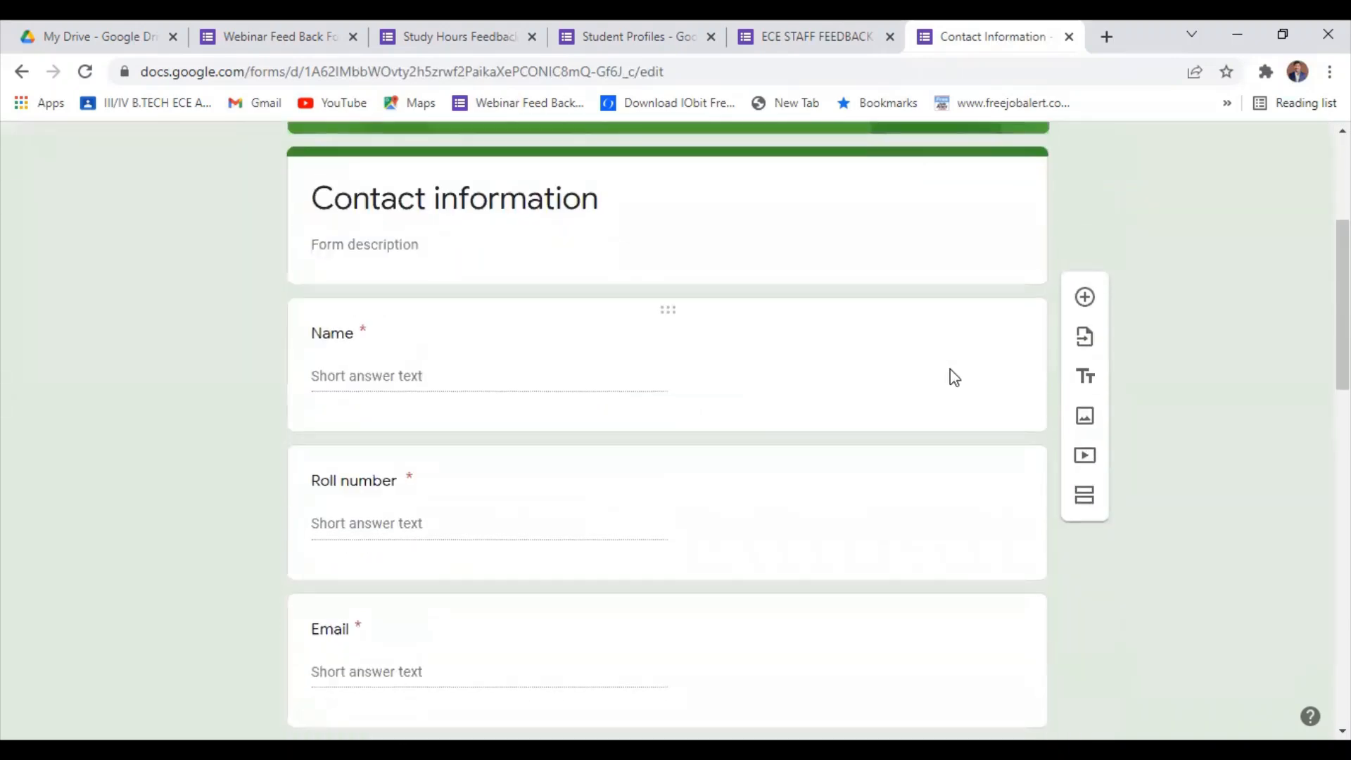
scroll(985, 408, "down", 10)
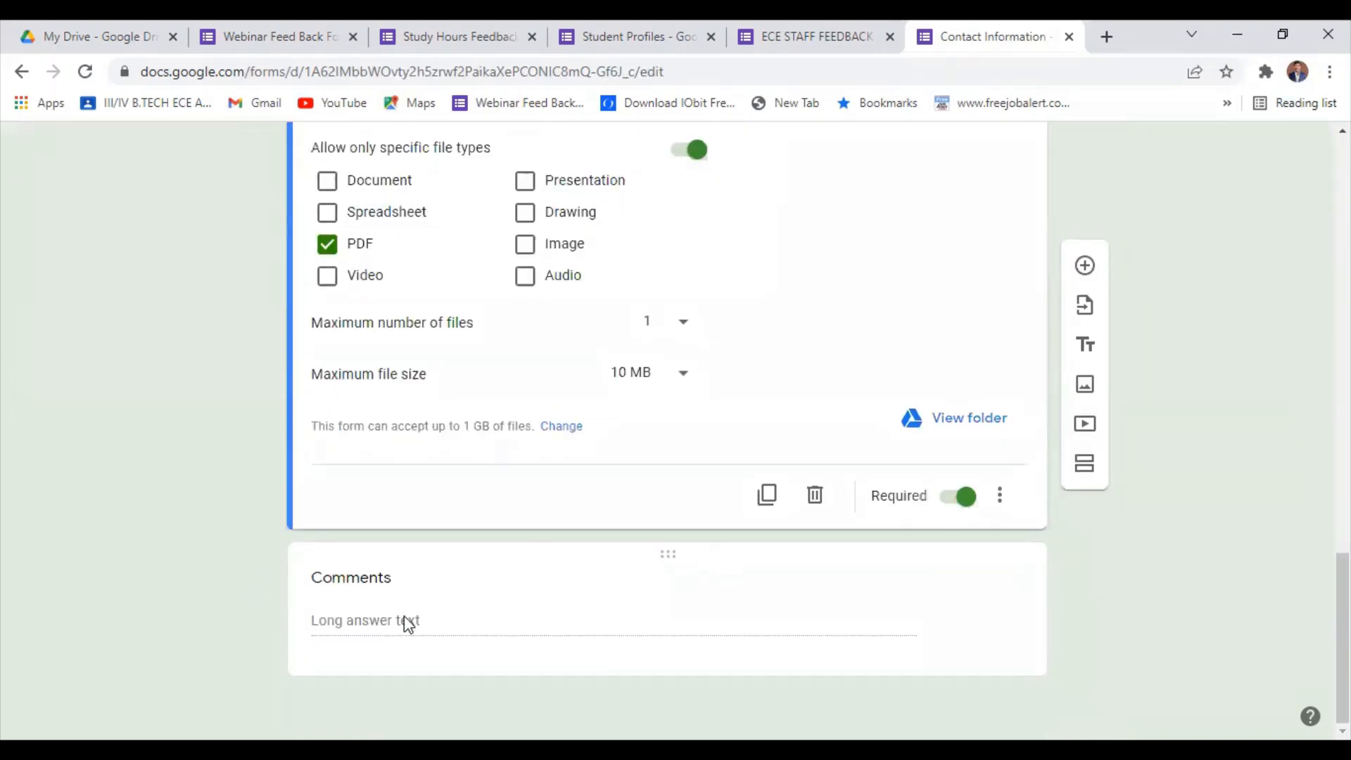
left_click(420, 626)
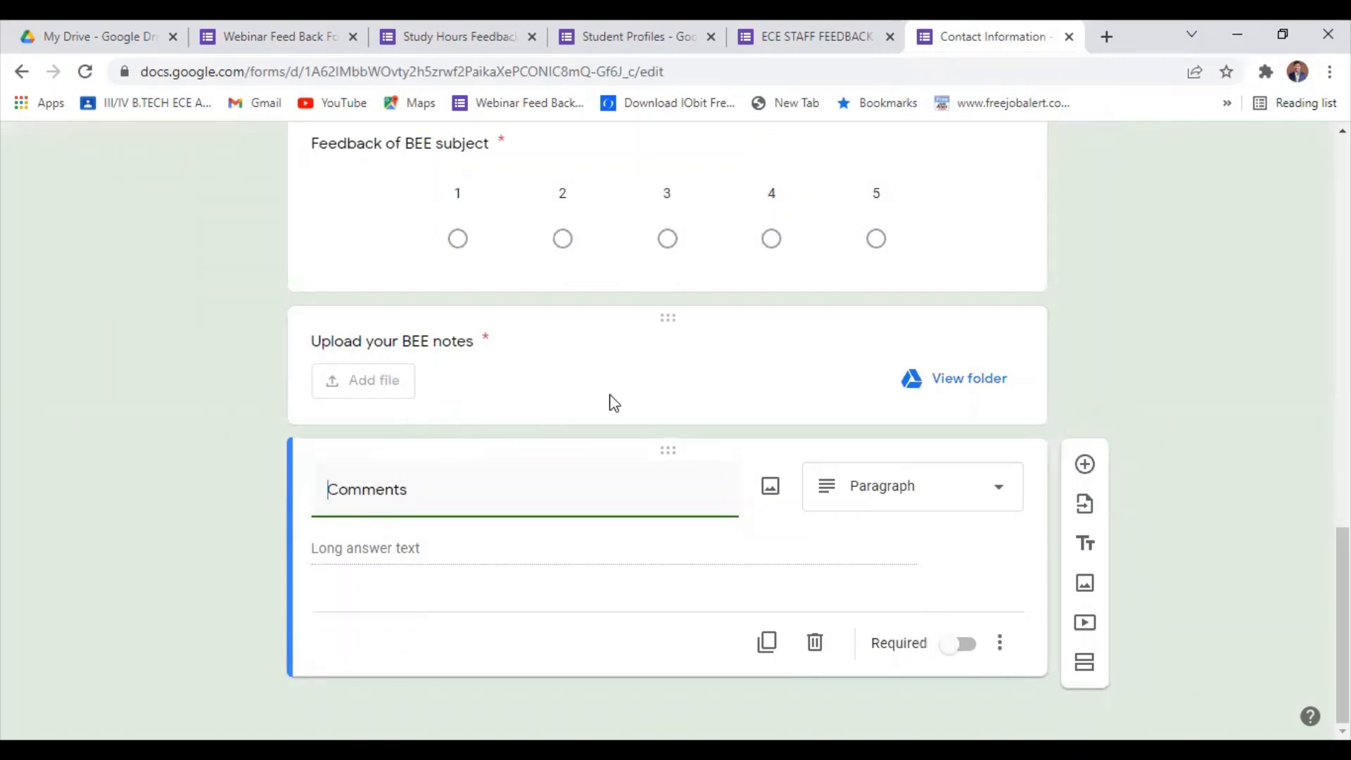
scroll(609, 401, "up", 3)
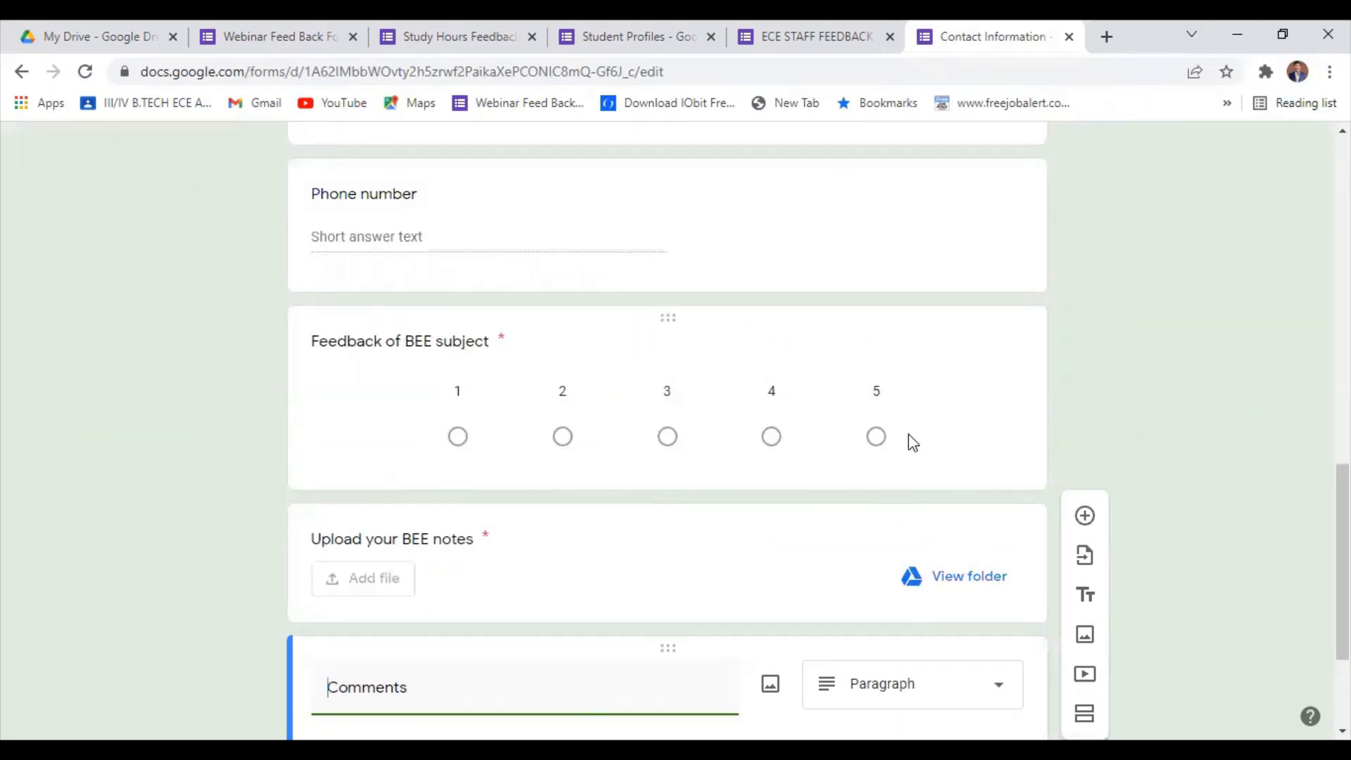
scroll(422, 629, "down", 3)
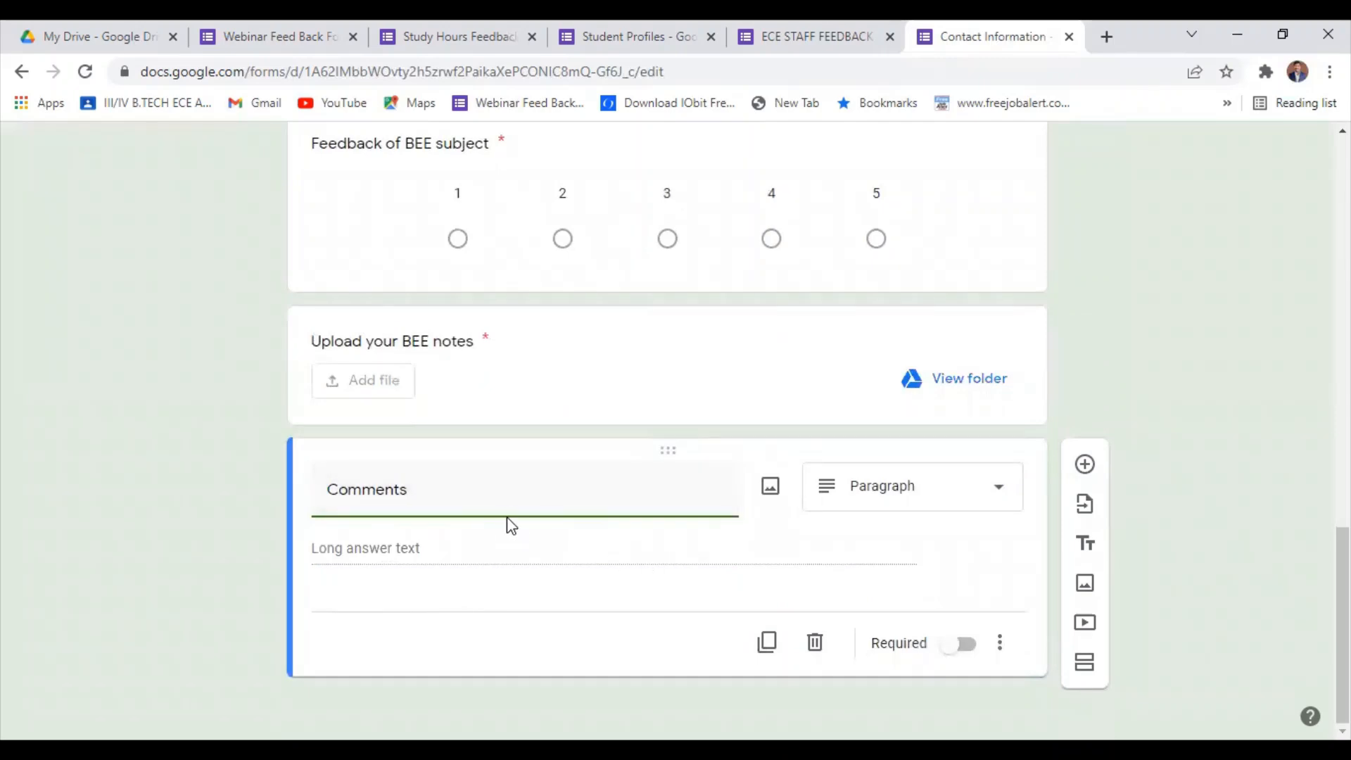
Open the settings of the Contact Information form.
scroll(509, 517, "up", 10)
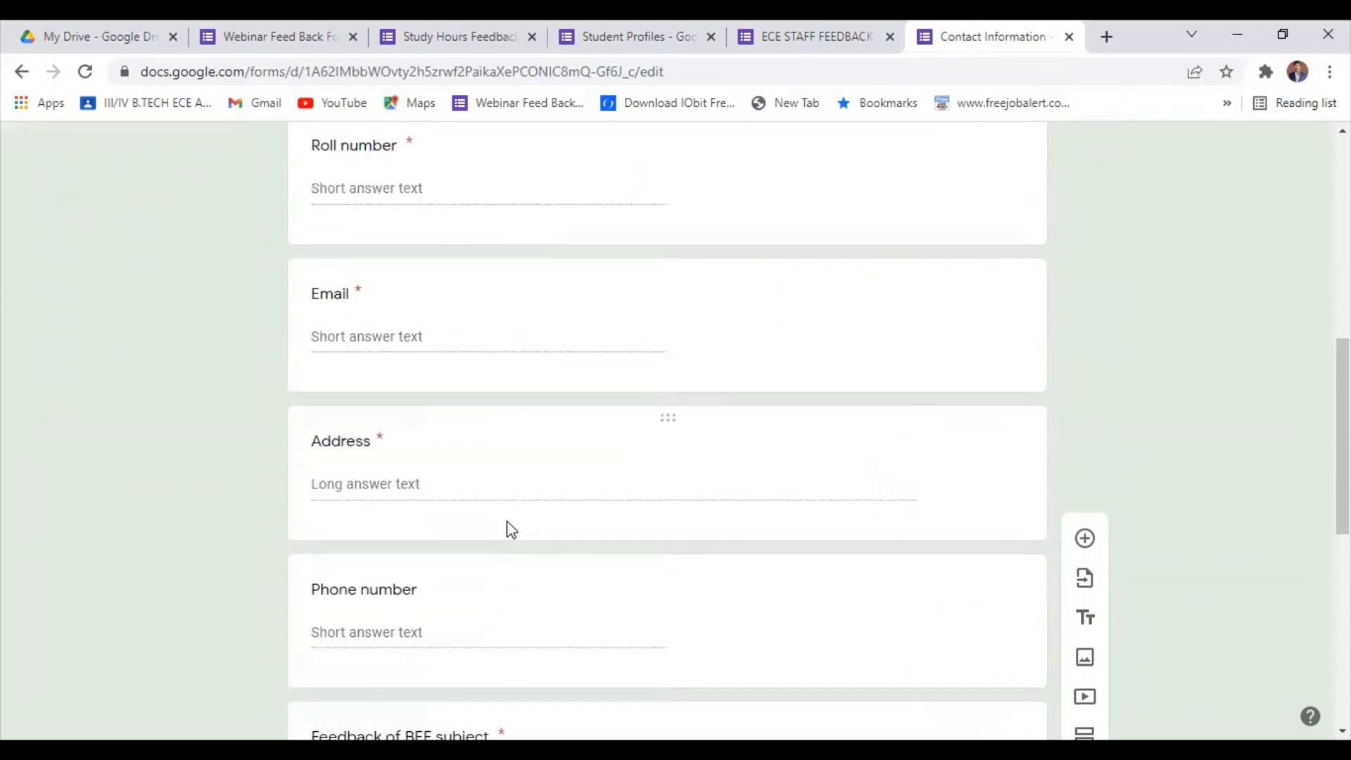
scroll(508, 522, "up", 4)
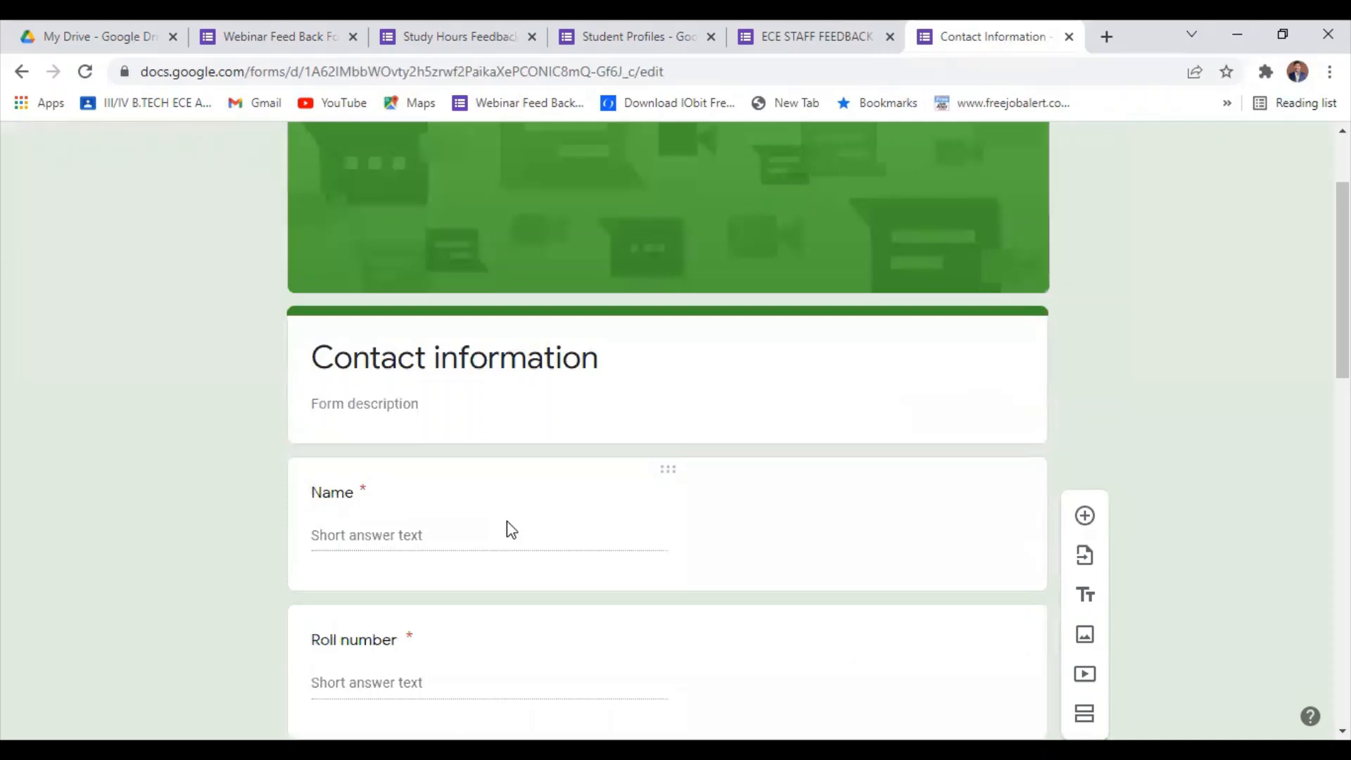
scroll(510, 529, "up", 2)
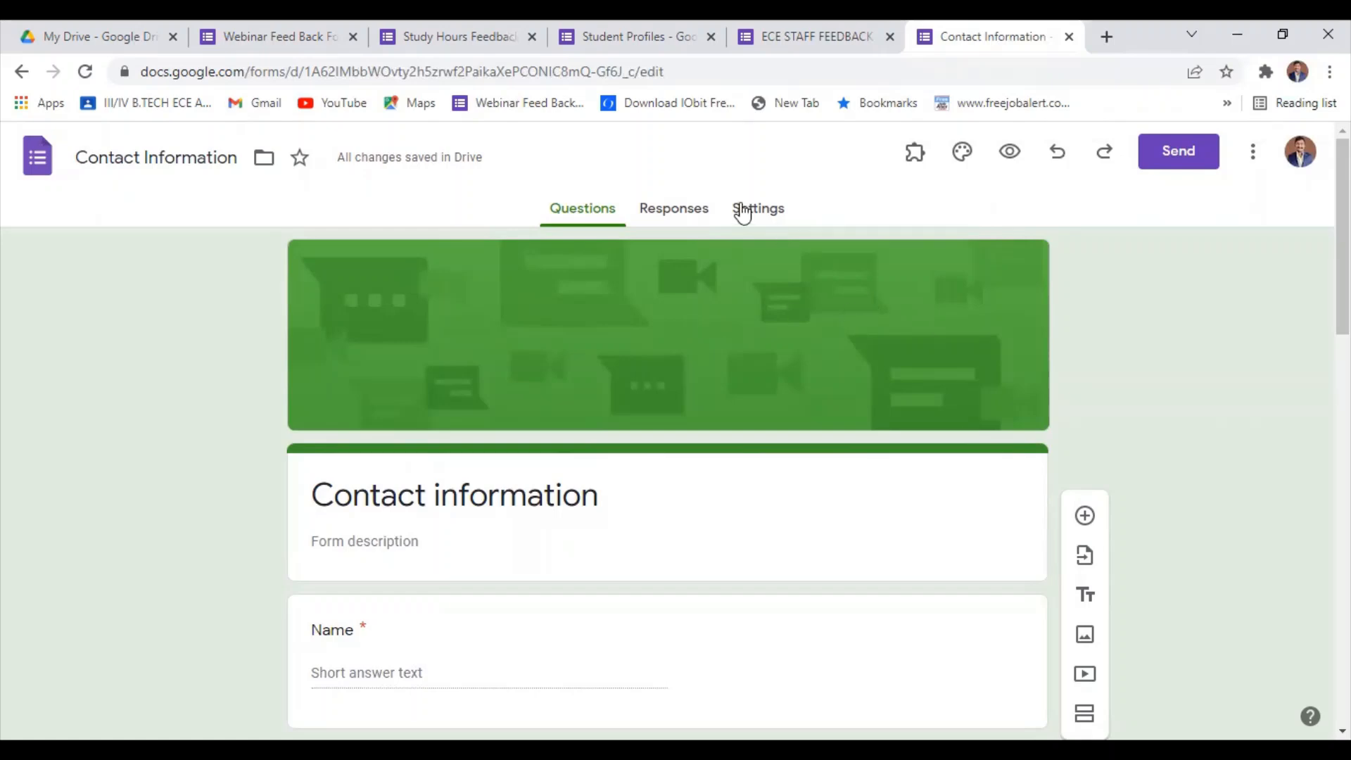
left_click(761, 209)
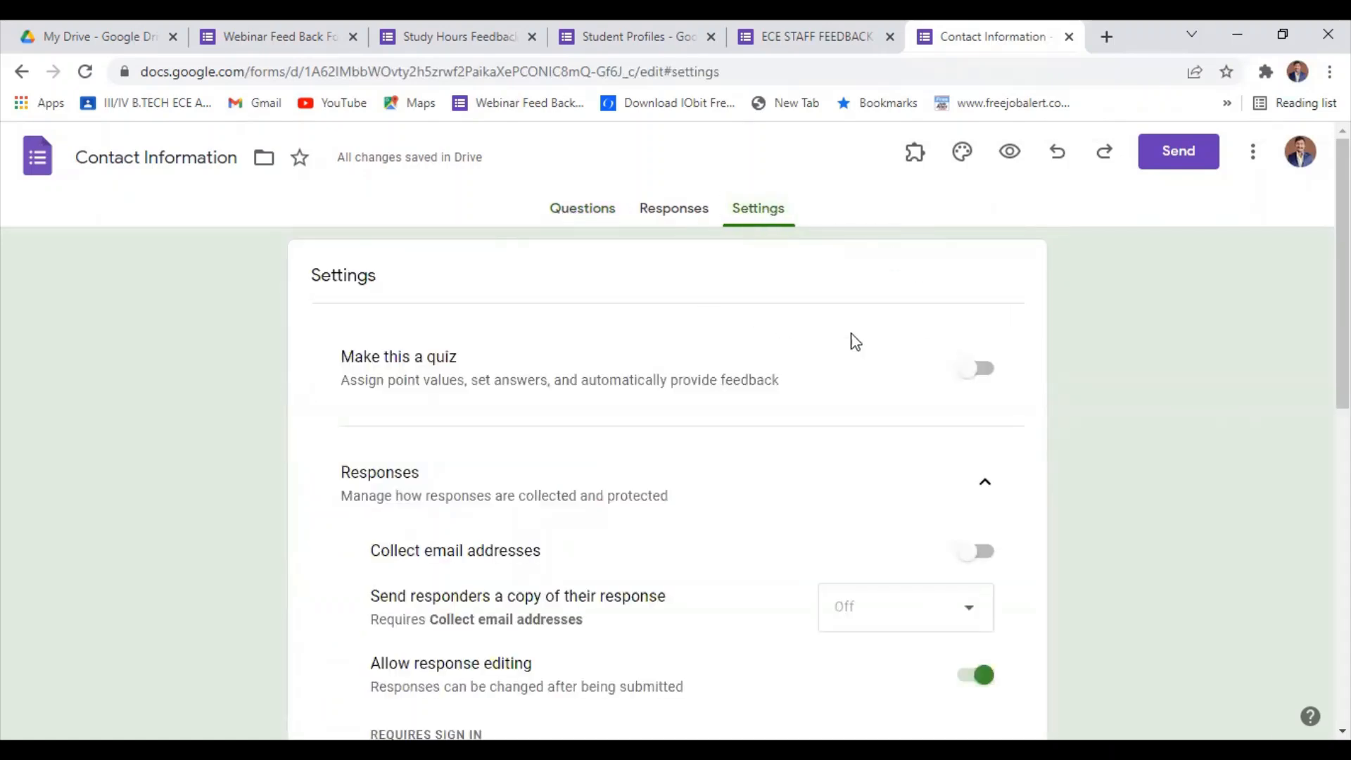
Replace the form's header image with the heart-shaped book pages picture from the Work and School themes and close the theme options.
left_click(584, 206)
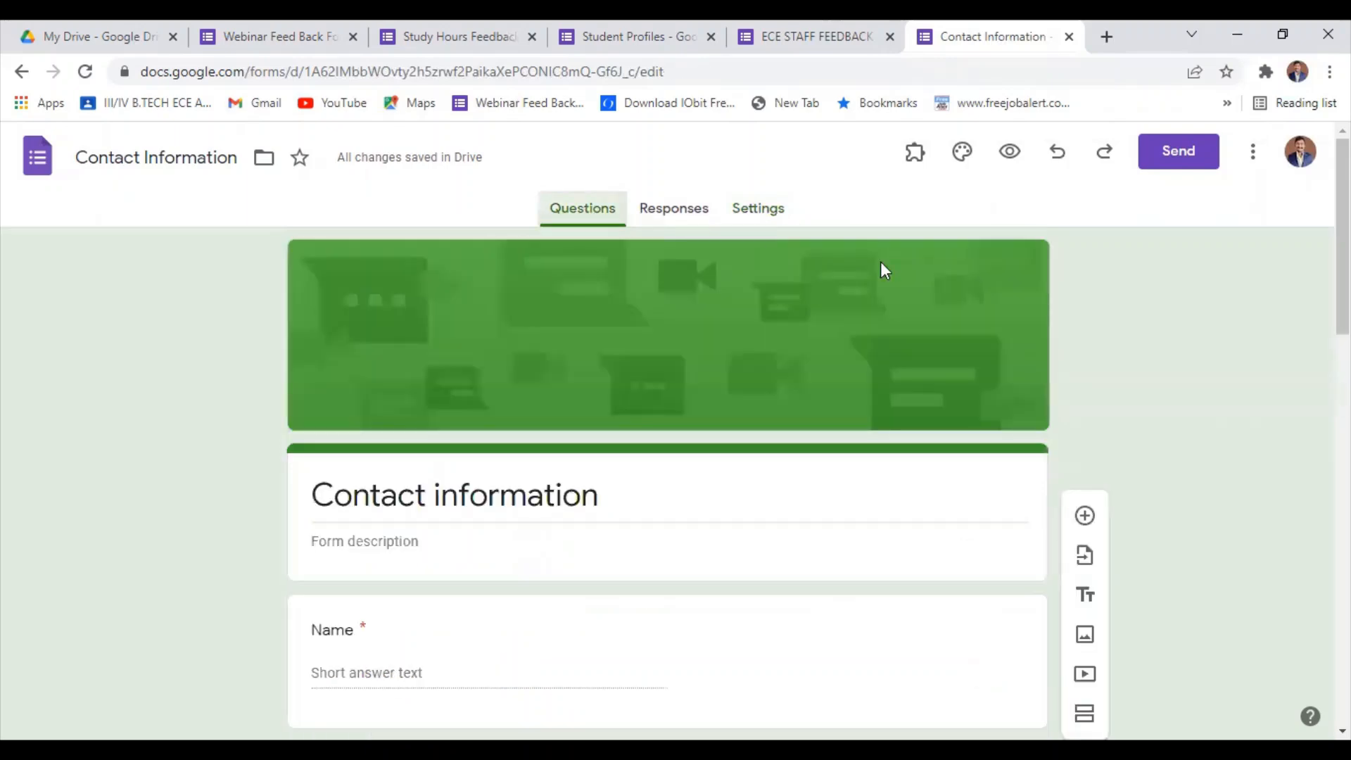
left_click(961, 153)
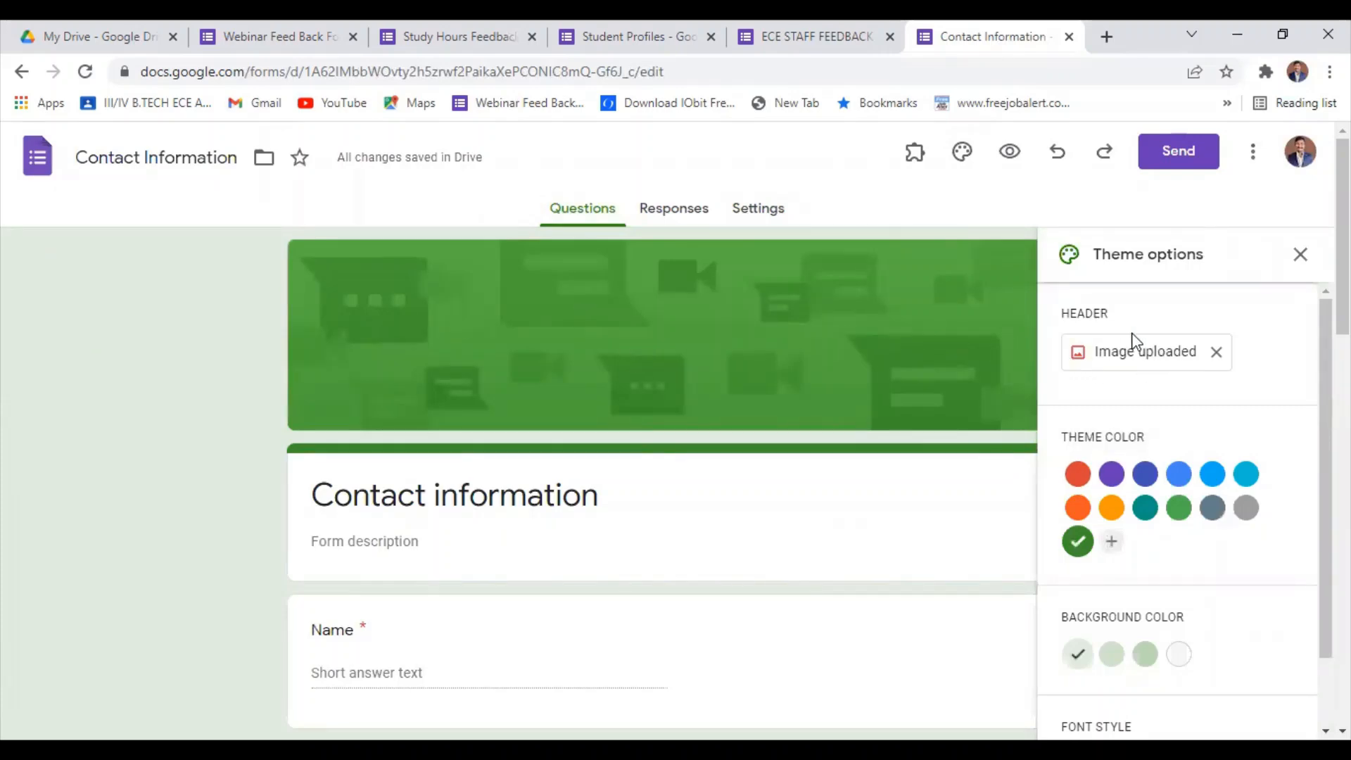
left_click(1216, 352)
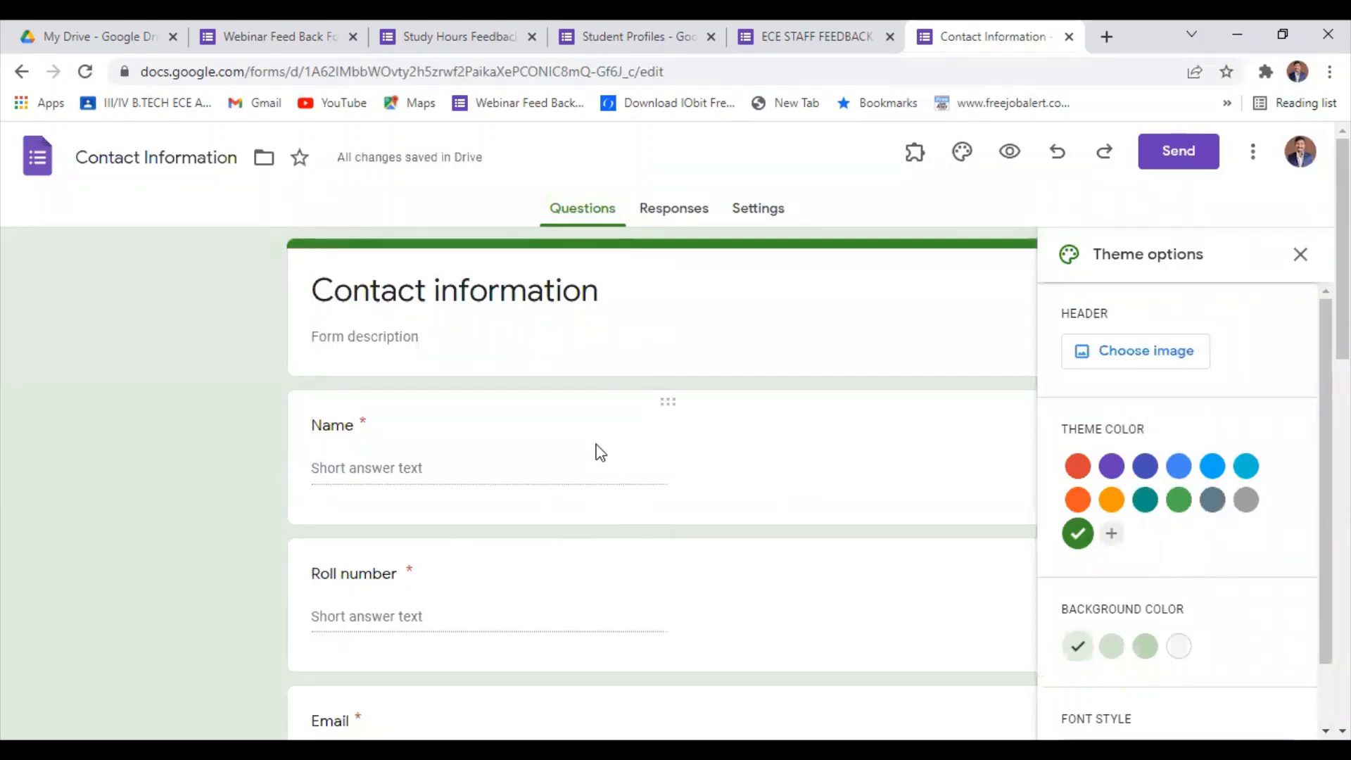
left_click(1135, 358)
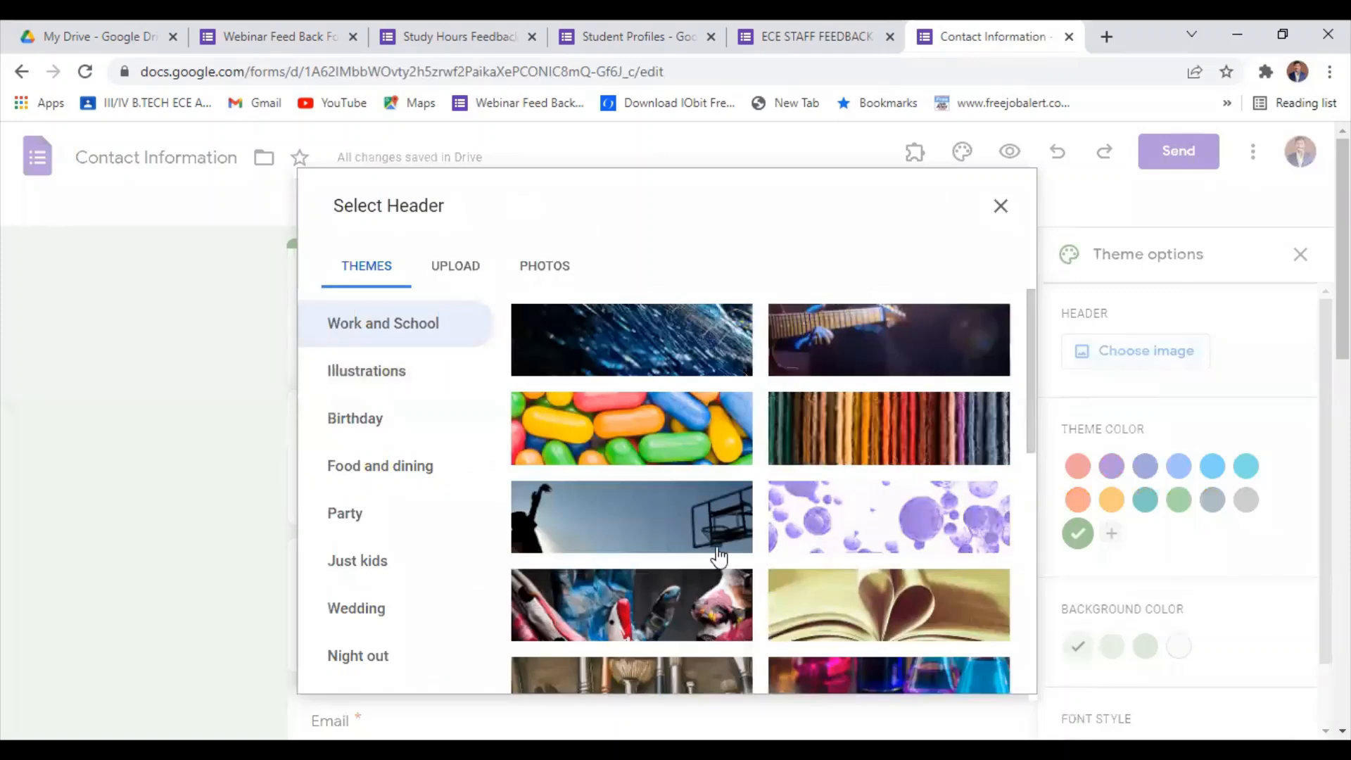
left_click(892, 618)
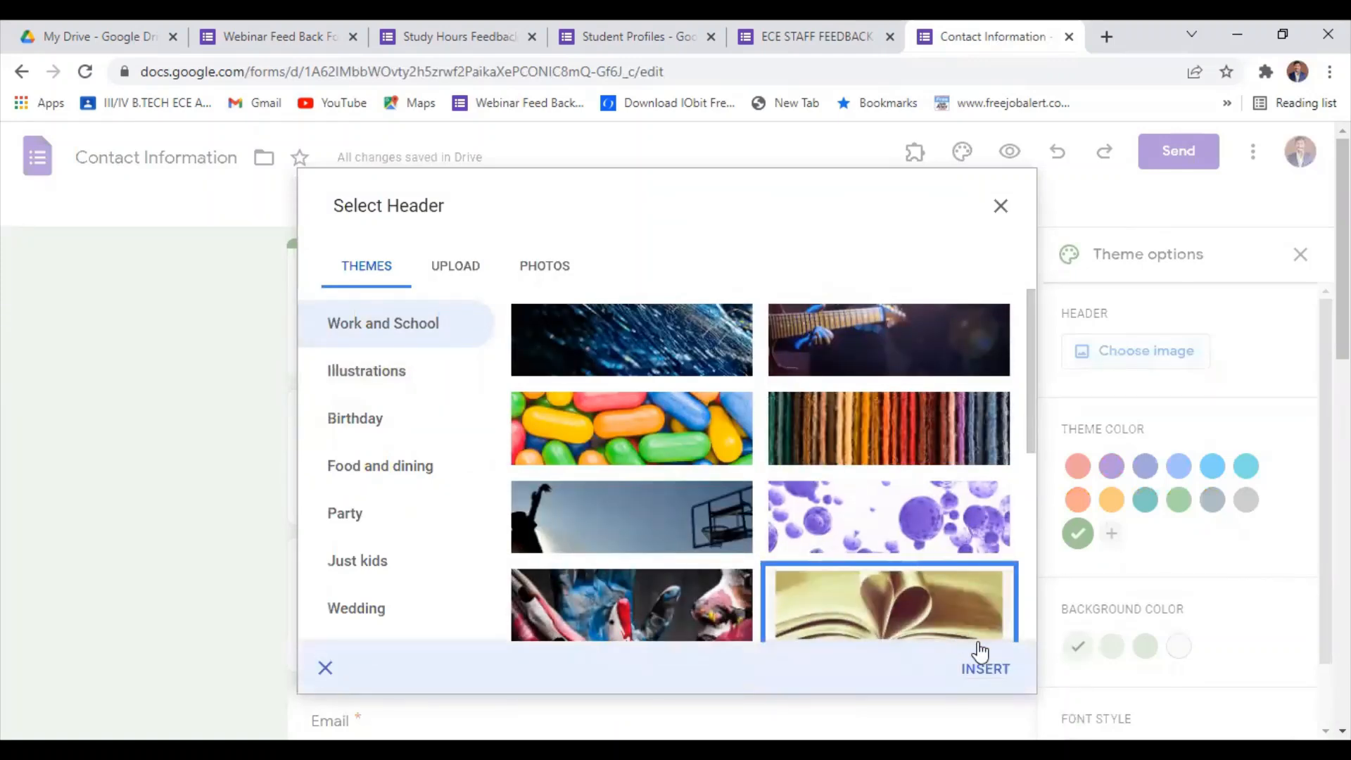
left_click(982, 661)
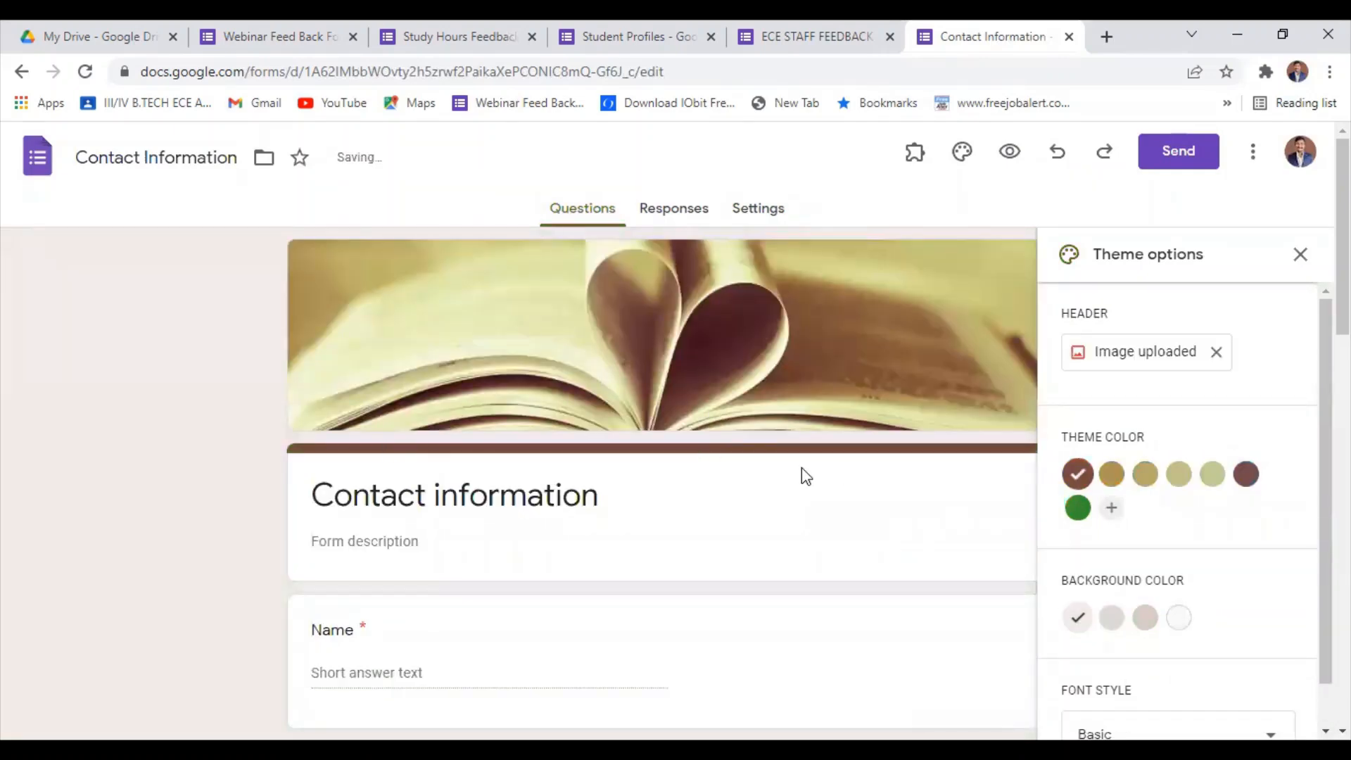
scroll(761, 490, "down", 14)
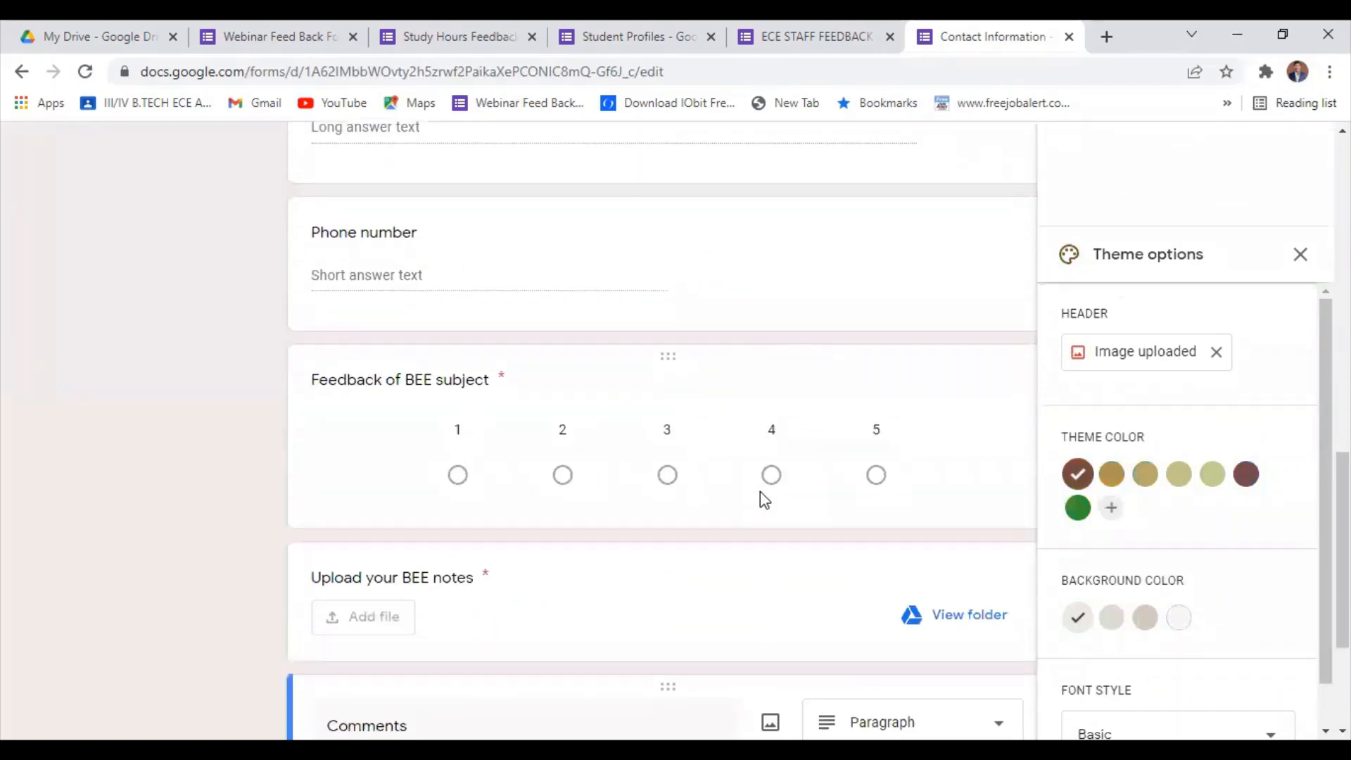
scroll(769, 528, "up", 10)
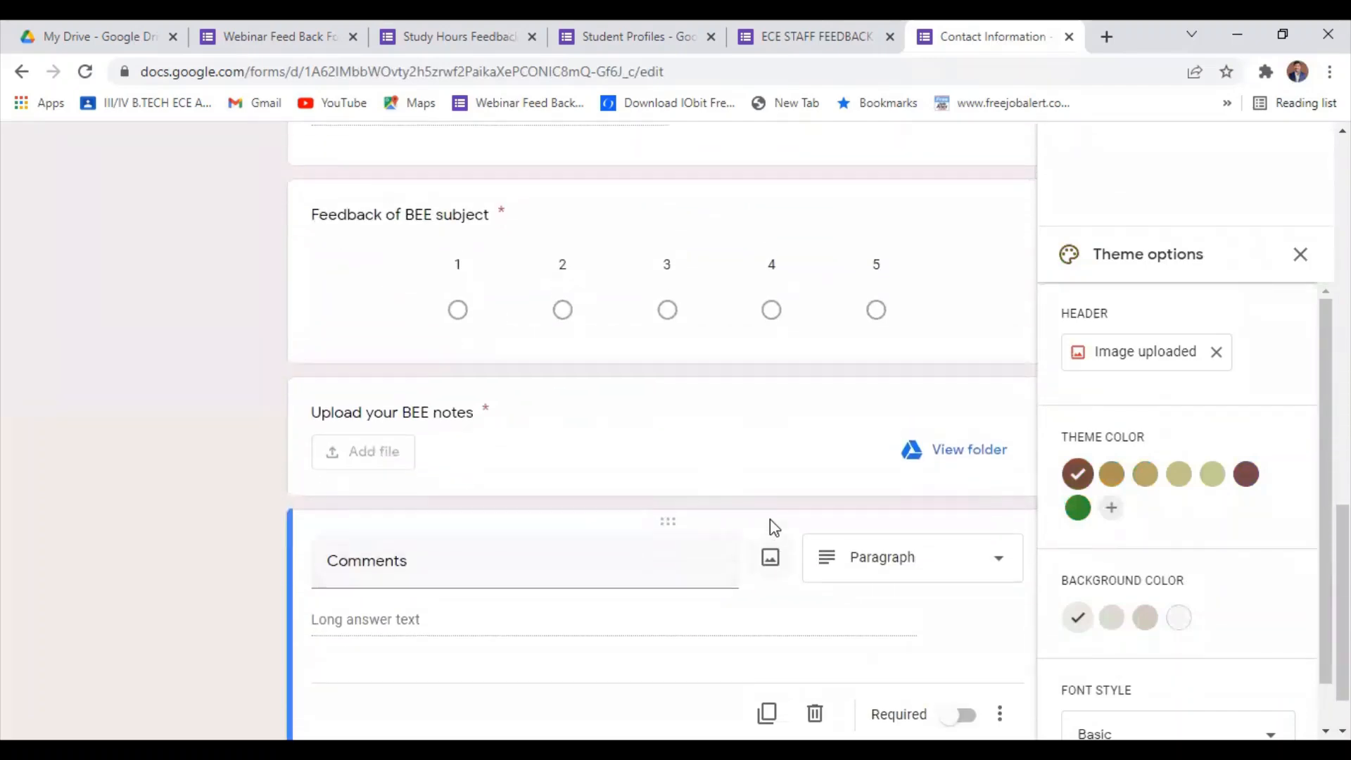
scroll(770, 519, "up", 5)
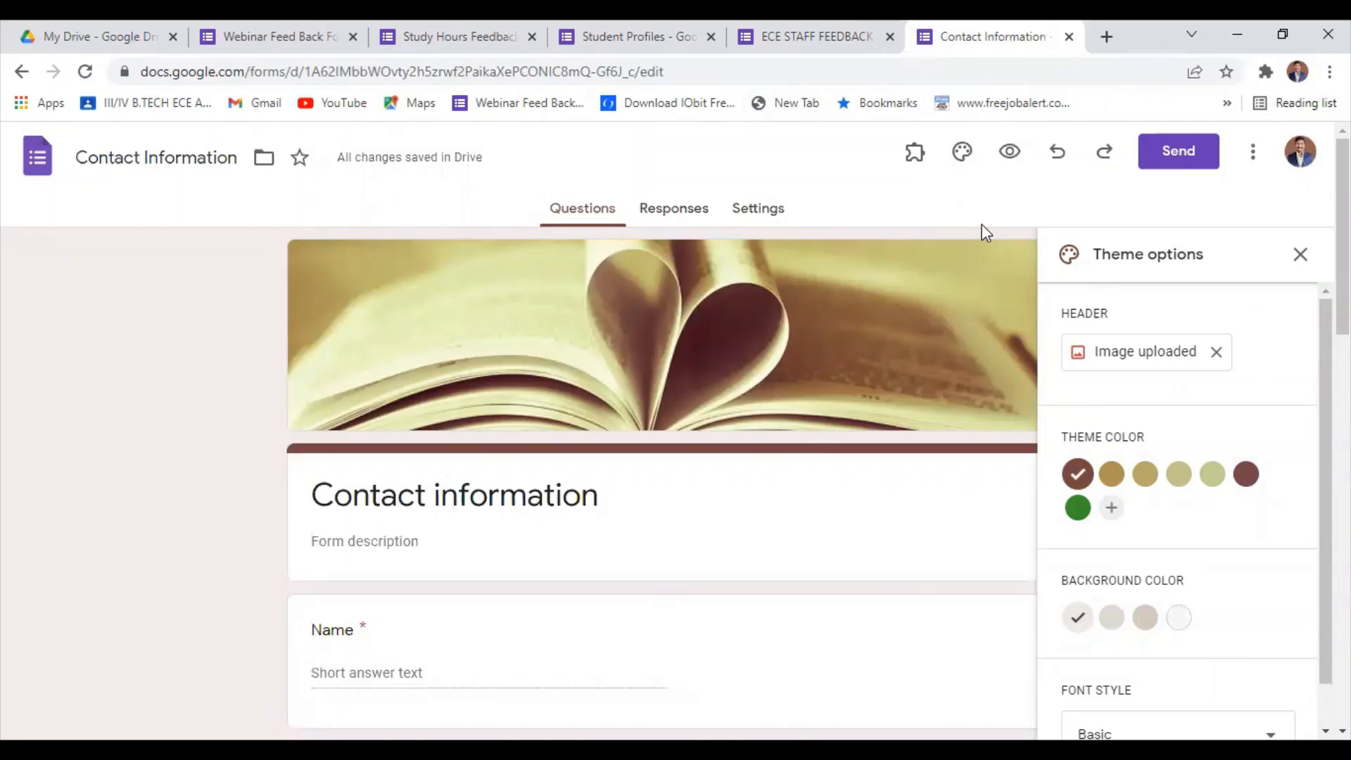
left_click(1308, 256)
Make the "Upload your BEE notes" file upload question optional by turning off its Required setting.
scroll(595, 519, "down", 15)
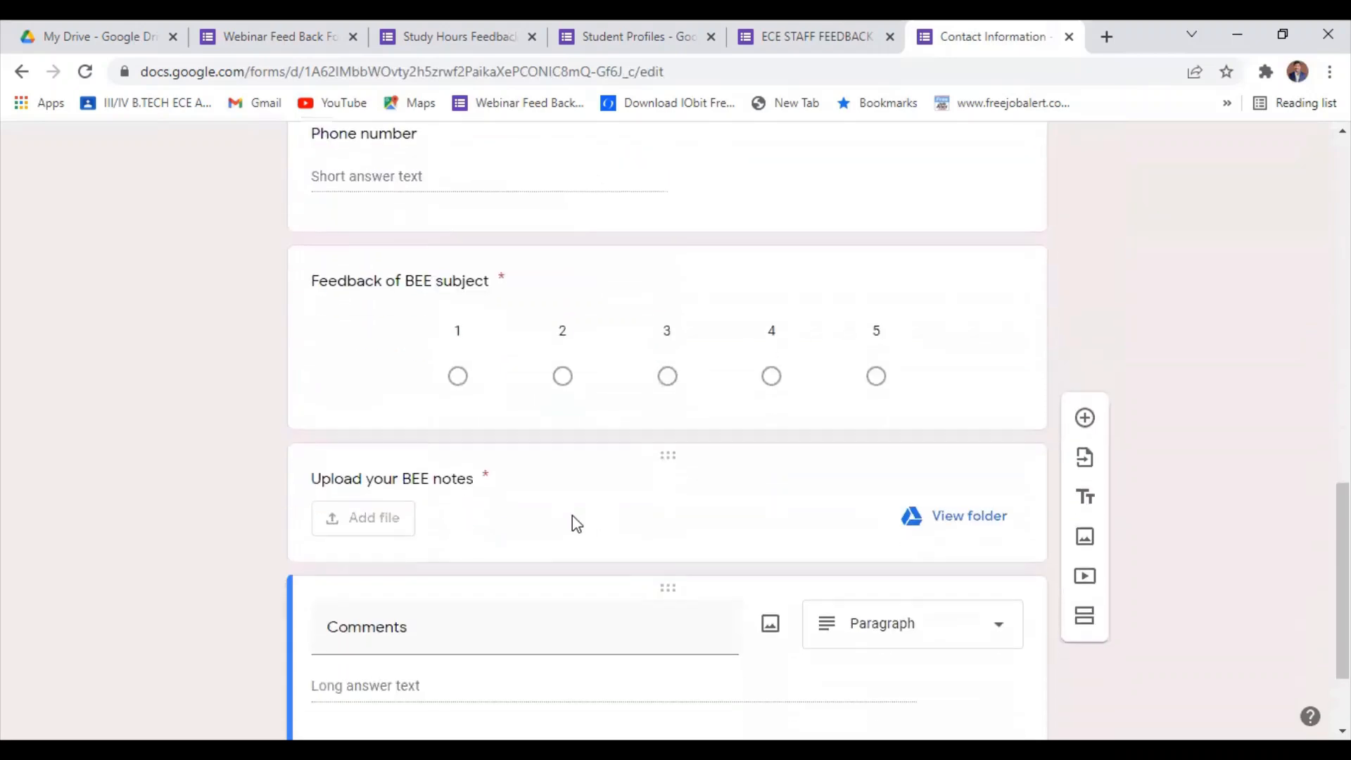
scroll(599, 518, "down", 2)
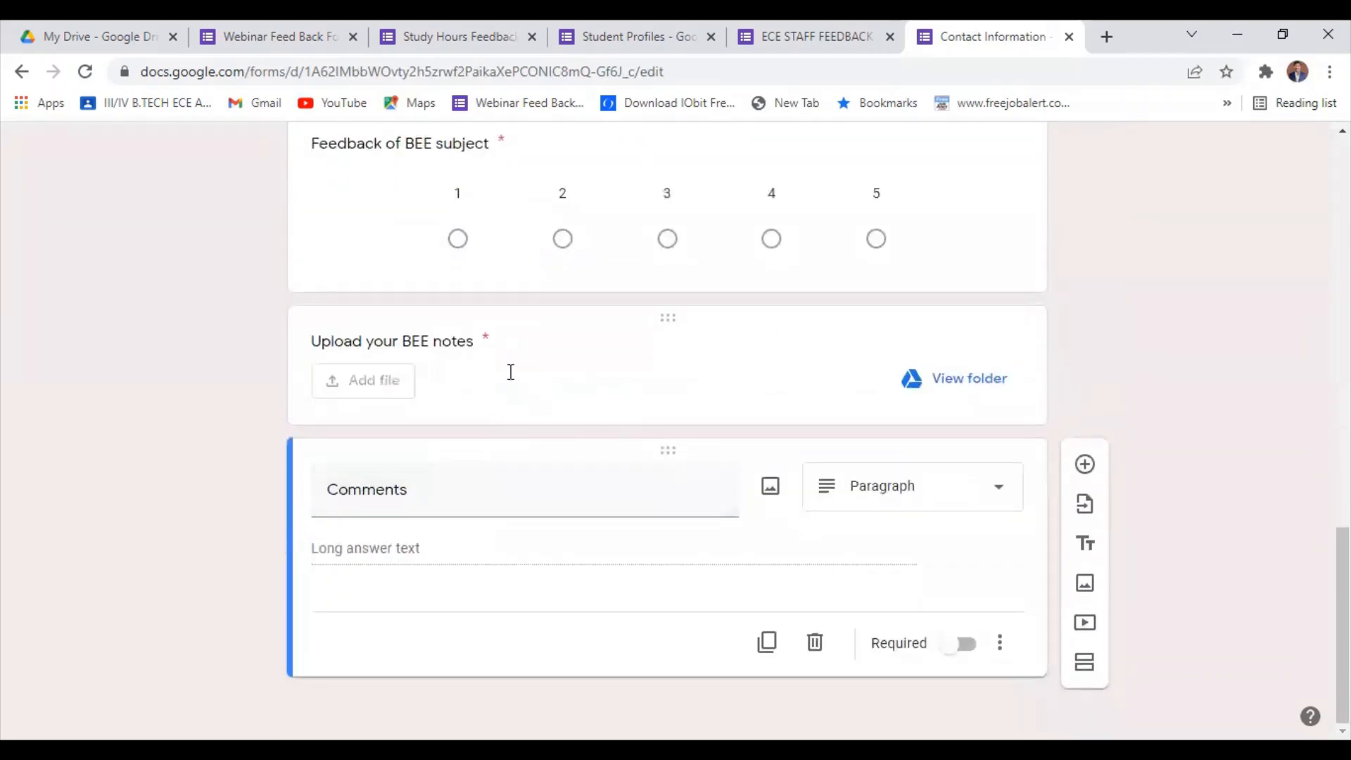
left_click(511, 372)
scroll(920, 474, "down", 3)
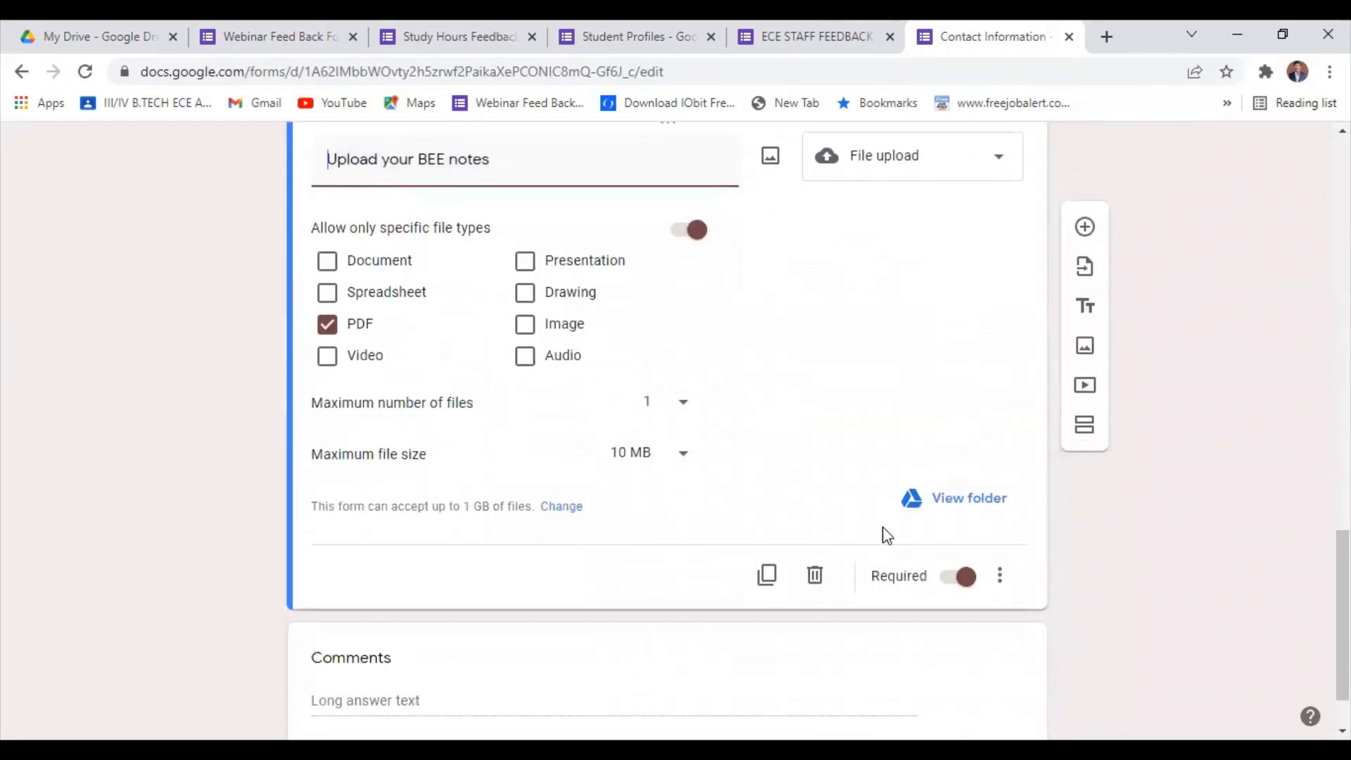
left_click(955, 583)
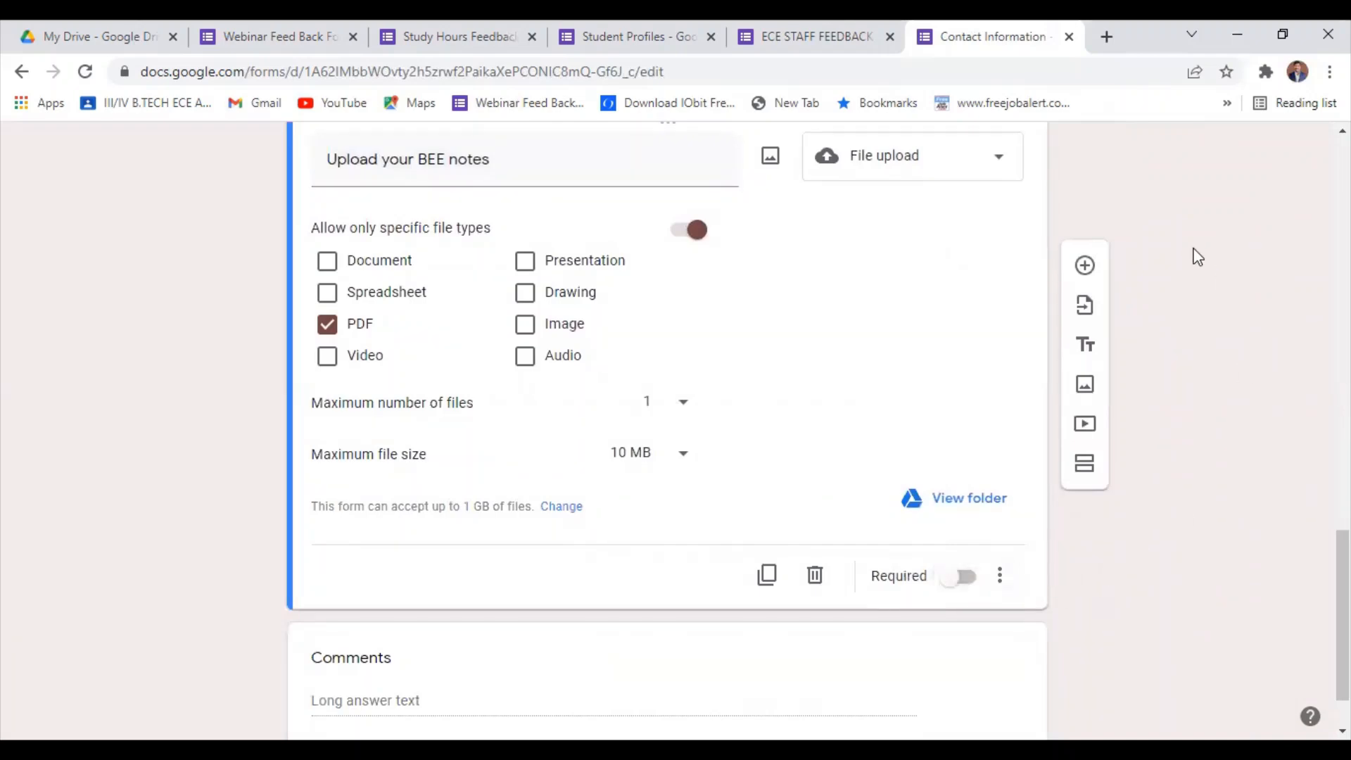
Generate a shortened link for sending the Contact Information form and copy it.
scroll(1168, 218, "up", 10)
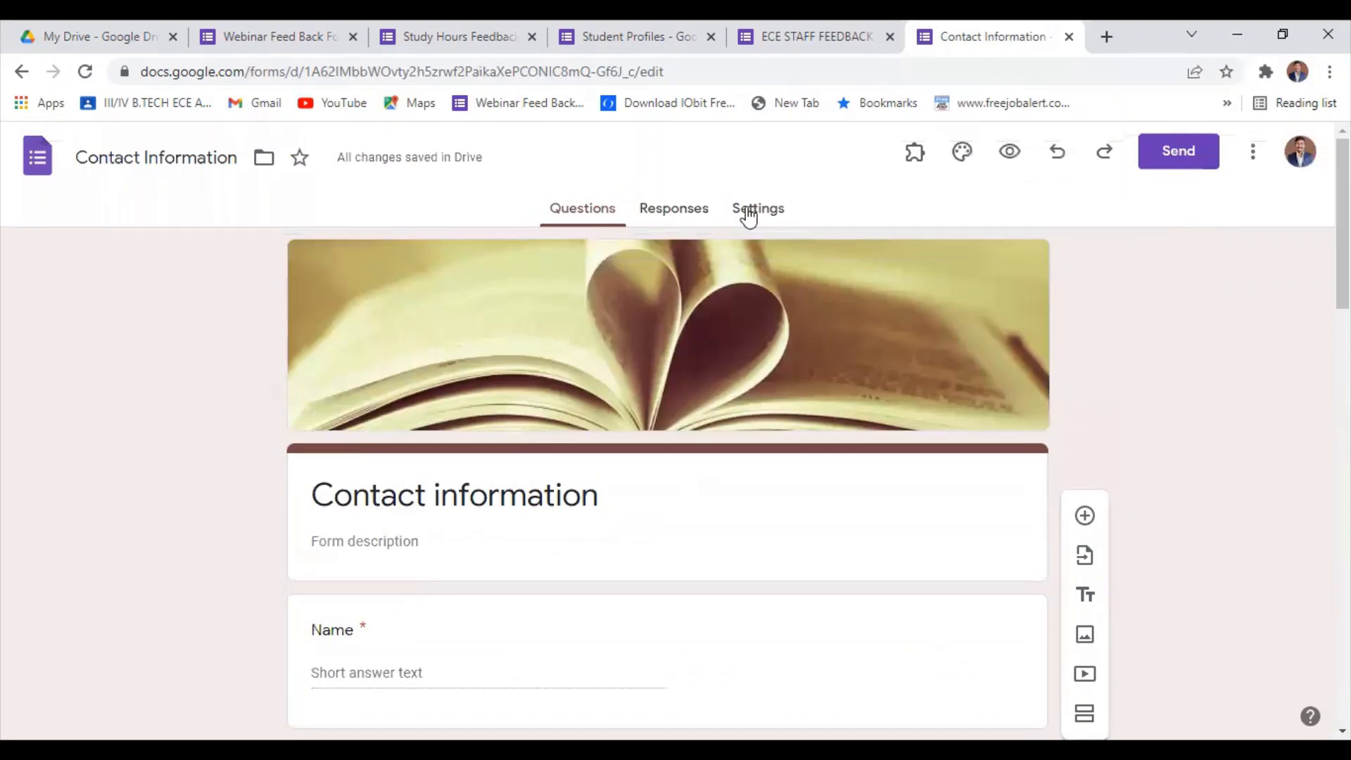
left_click(1172, 158)
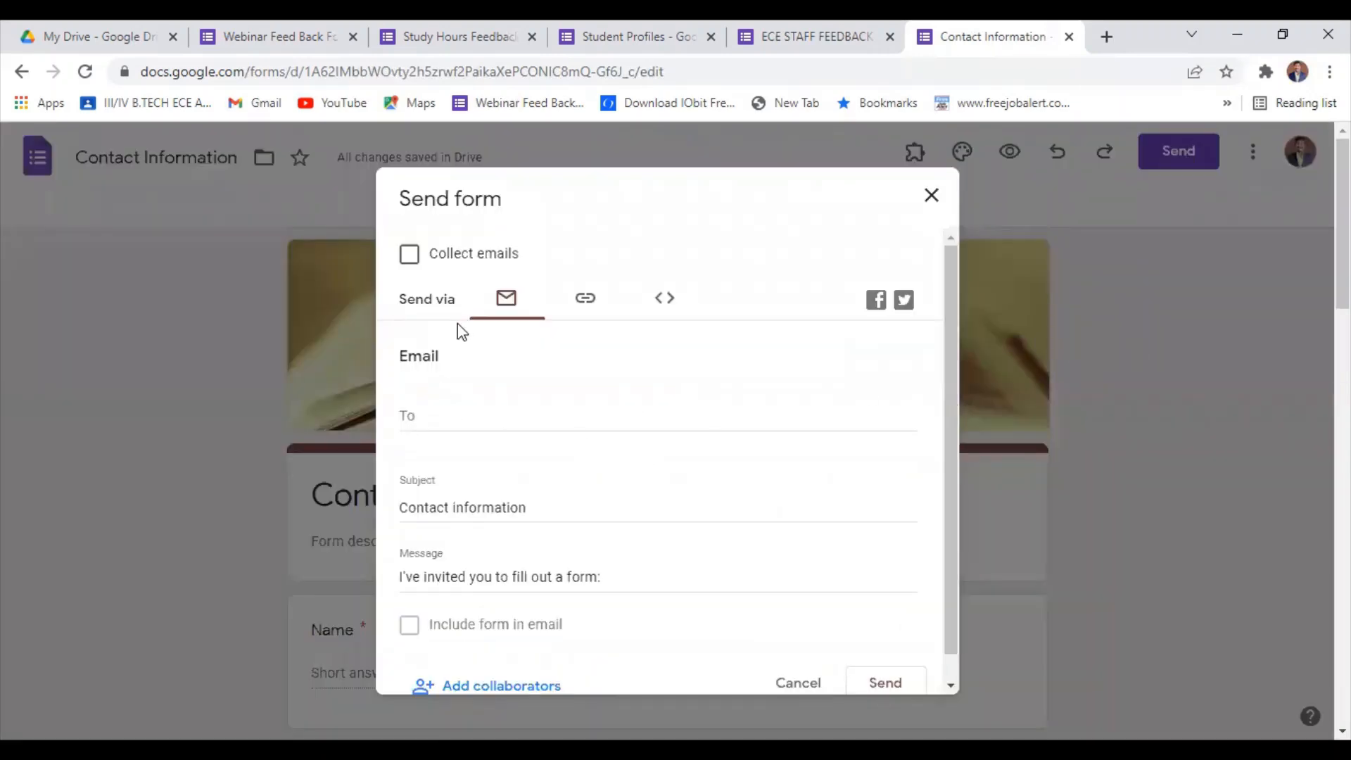
left_click(588, 303)
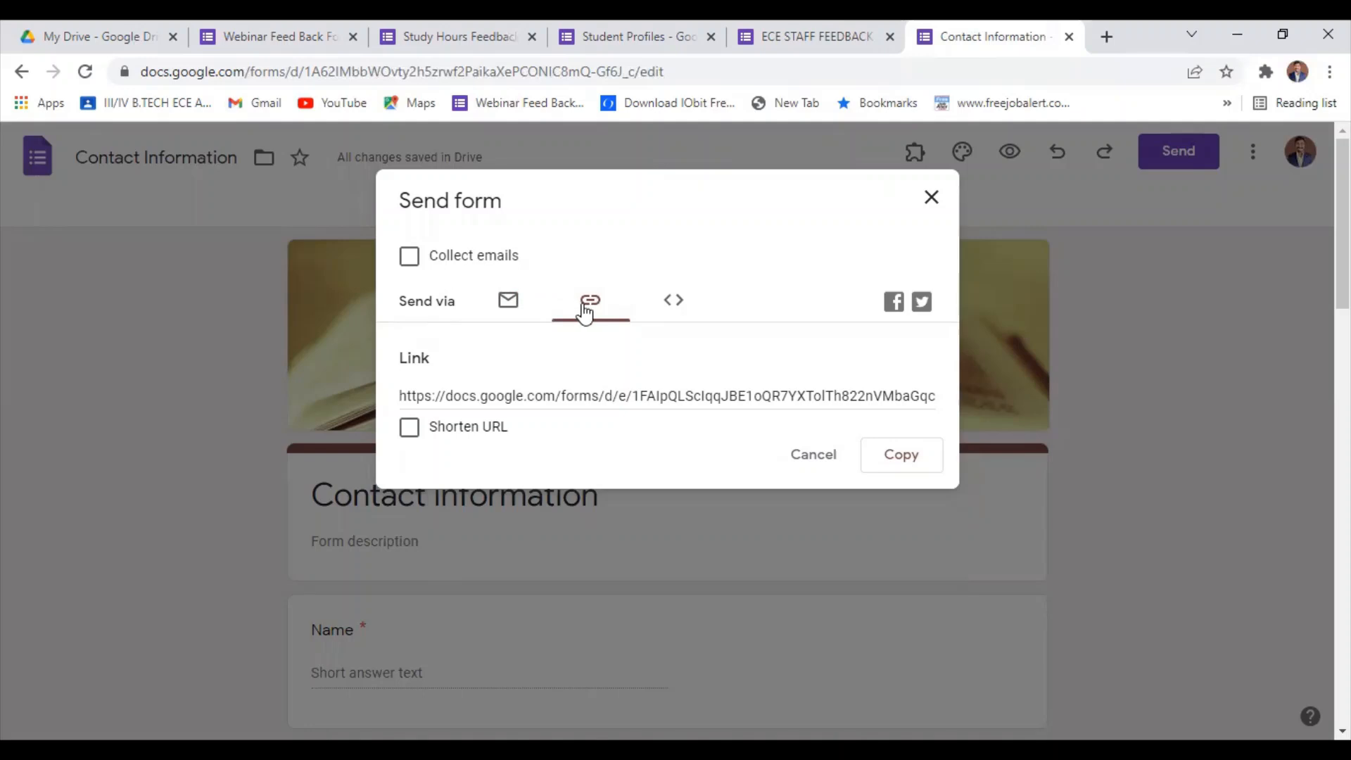
left_click(412, 430)
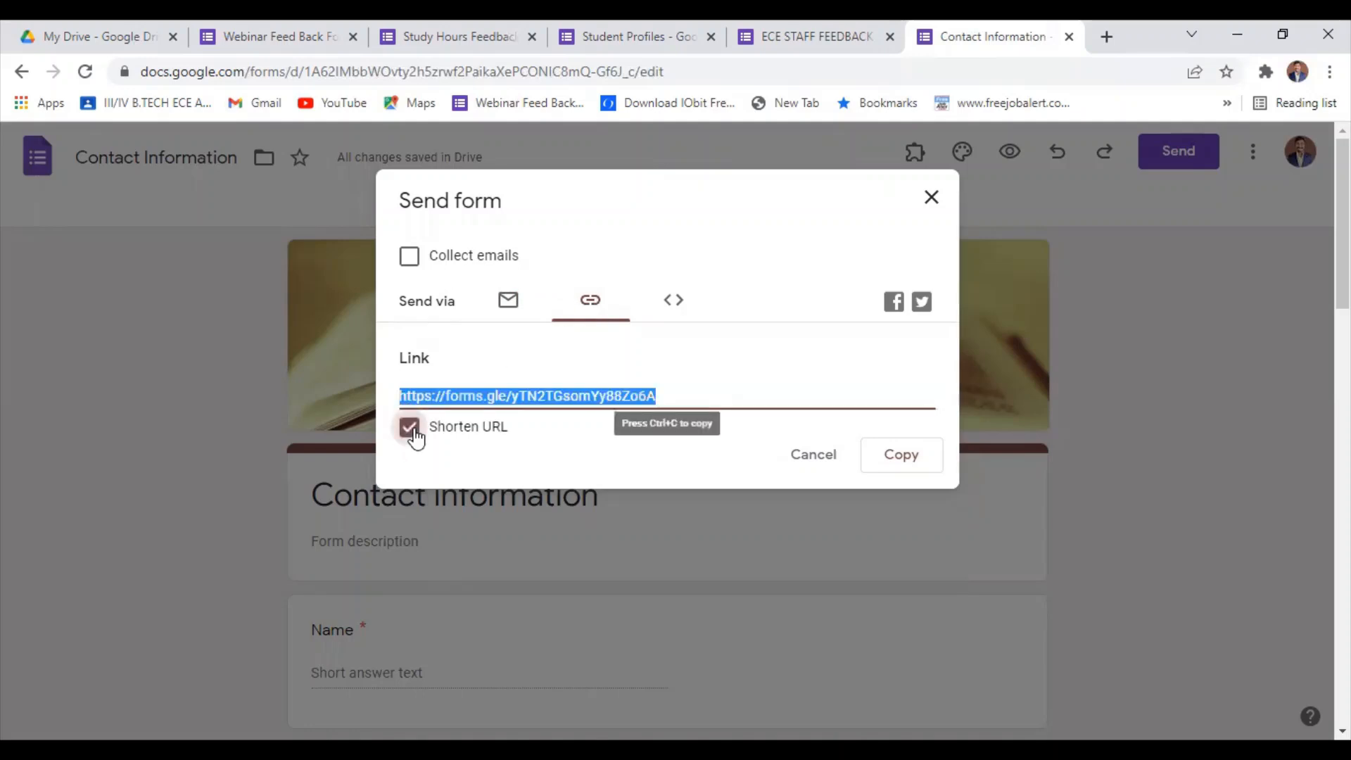
left_click(891, 461)
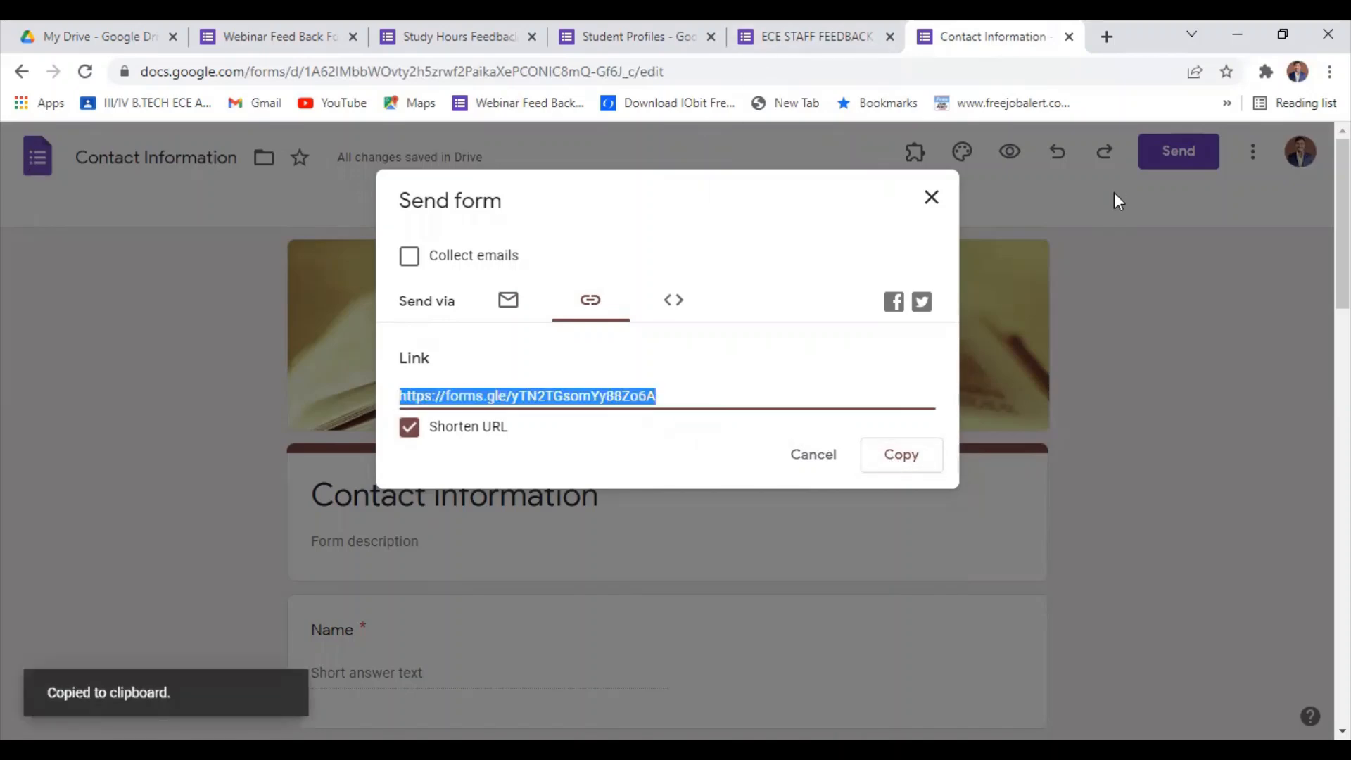
Open the copied form link in a new browser tab.
left_click(1108, 37)
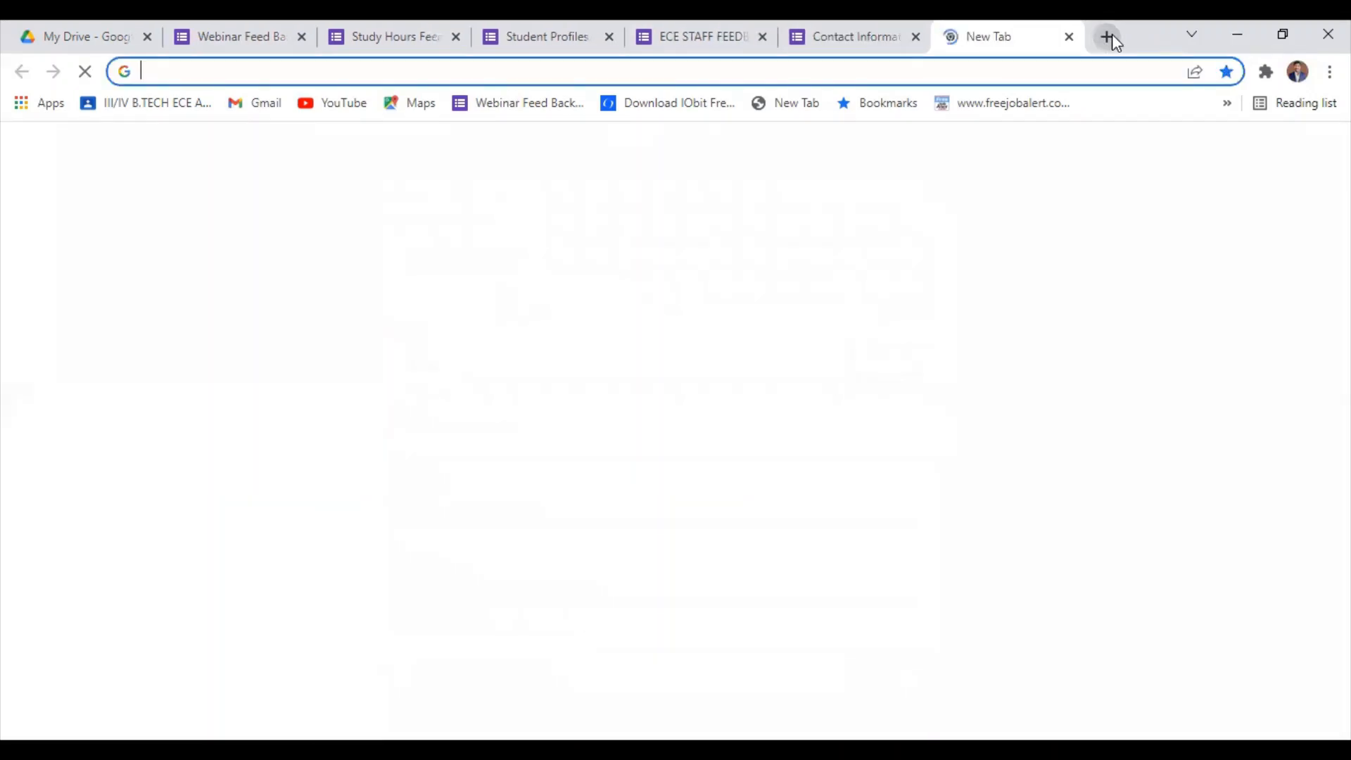
key("ctrl+v")
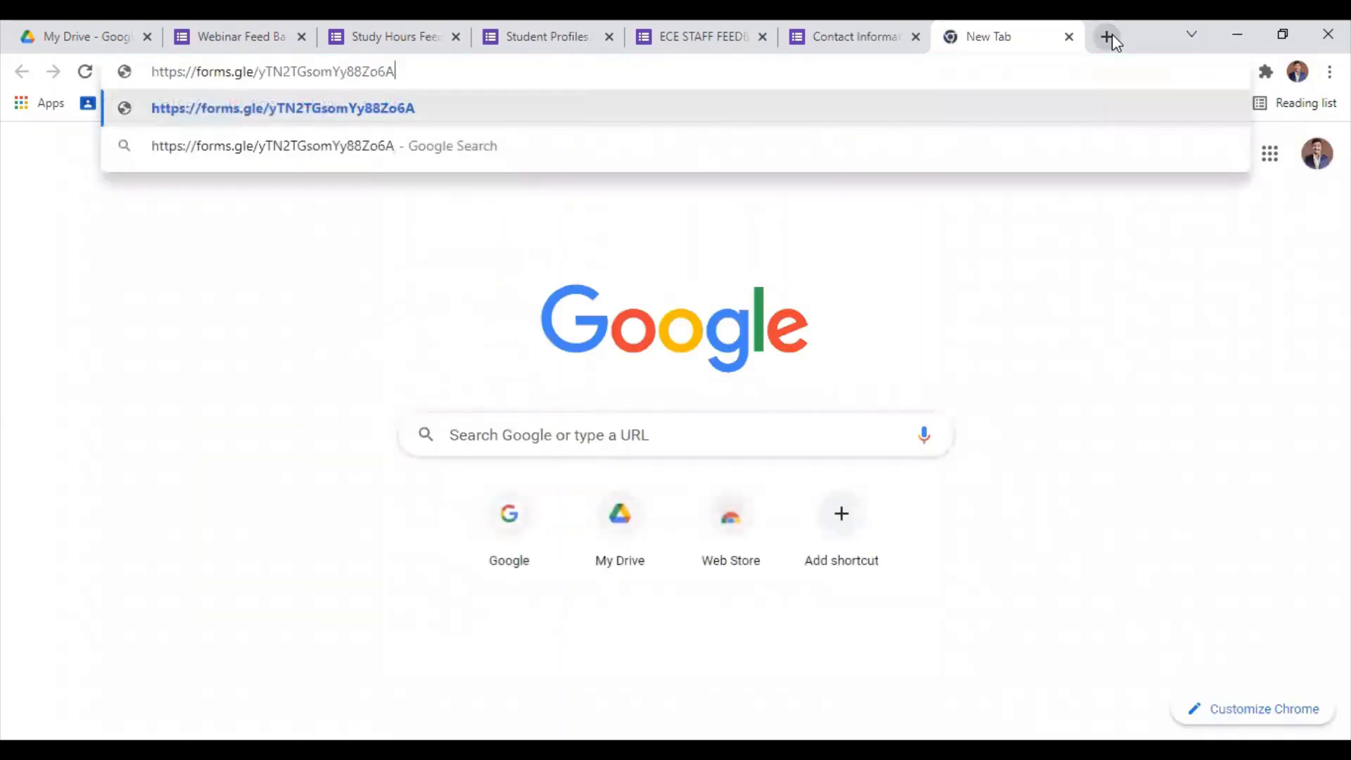
key("Return")
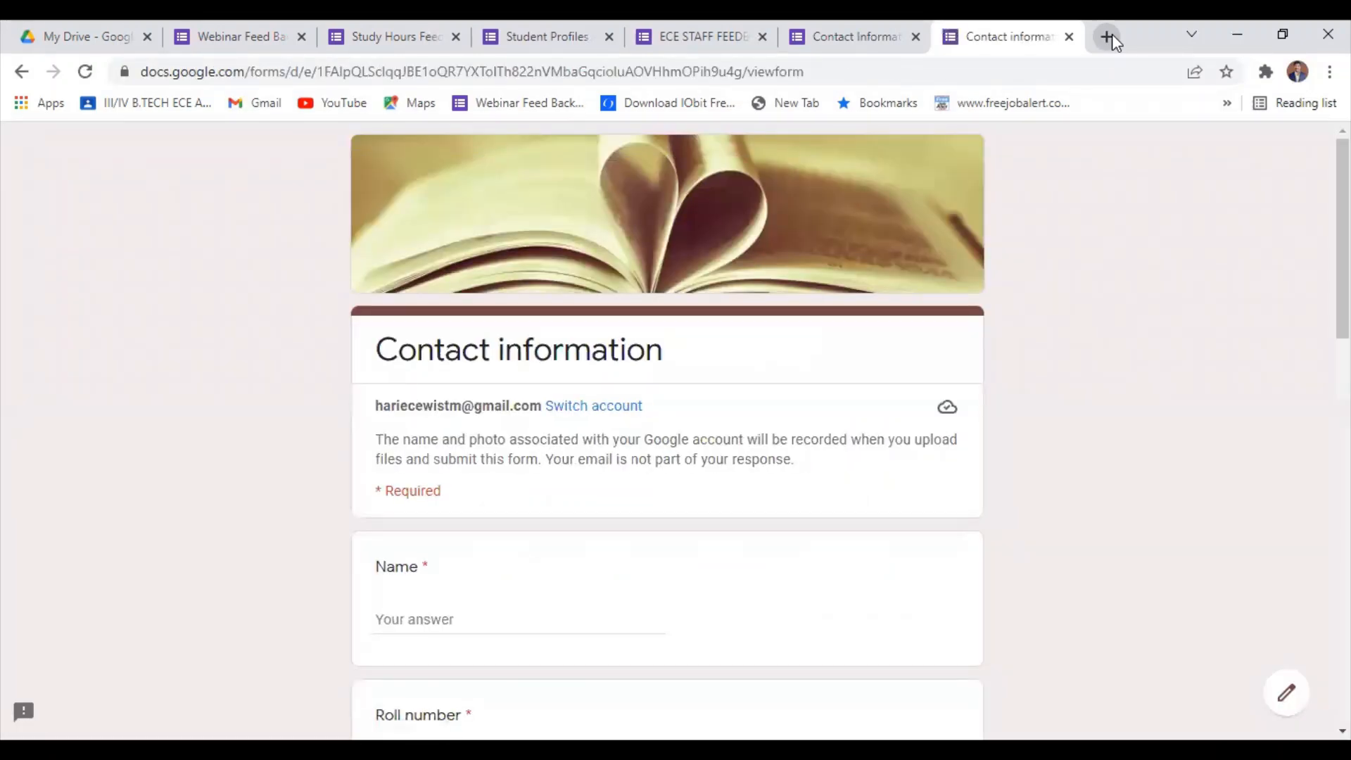
Examine the respondent view of the form from the Name question down to the Comments question and the submit area.
scroll(504, 573, "down", 3)
scroll(449, 407, "down", 3)
scroll(453, 523, "down", 4)
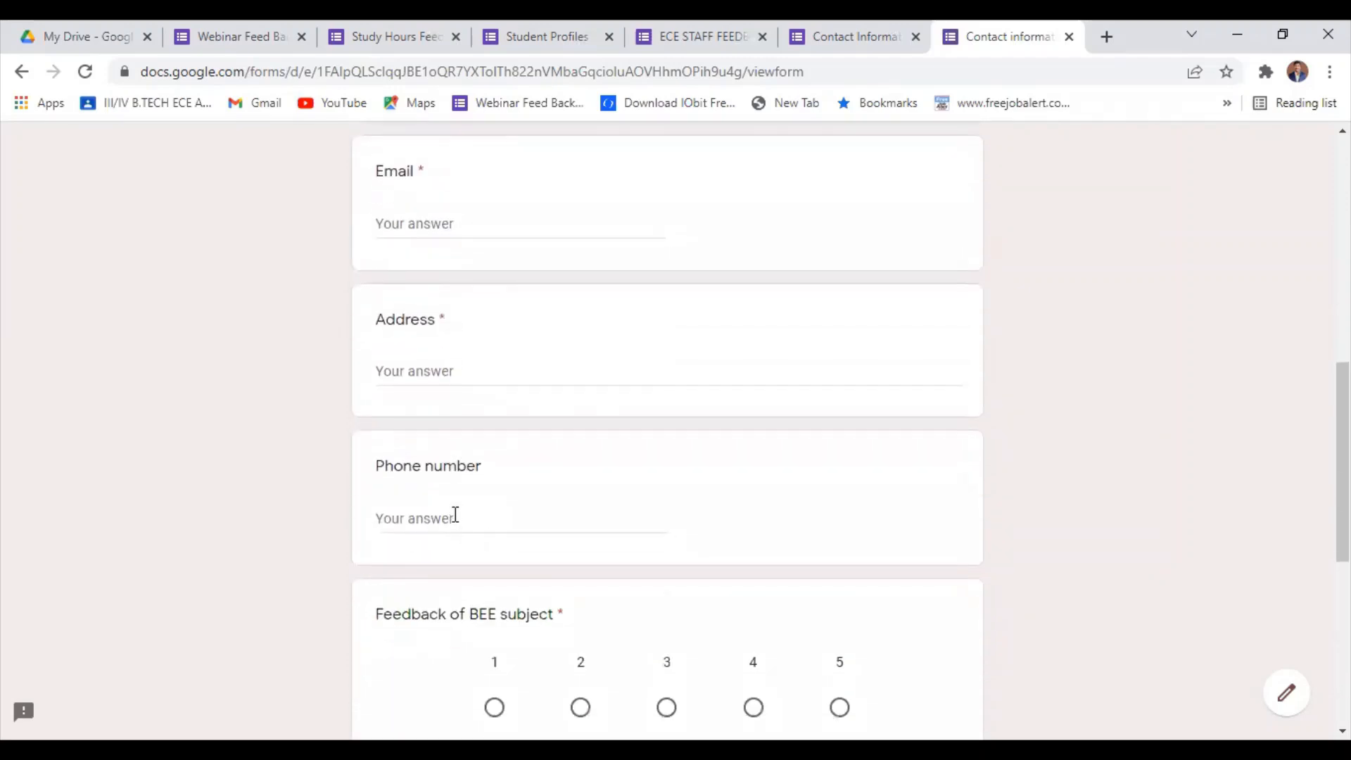
scroll(458, 510, "down", 5)
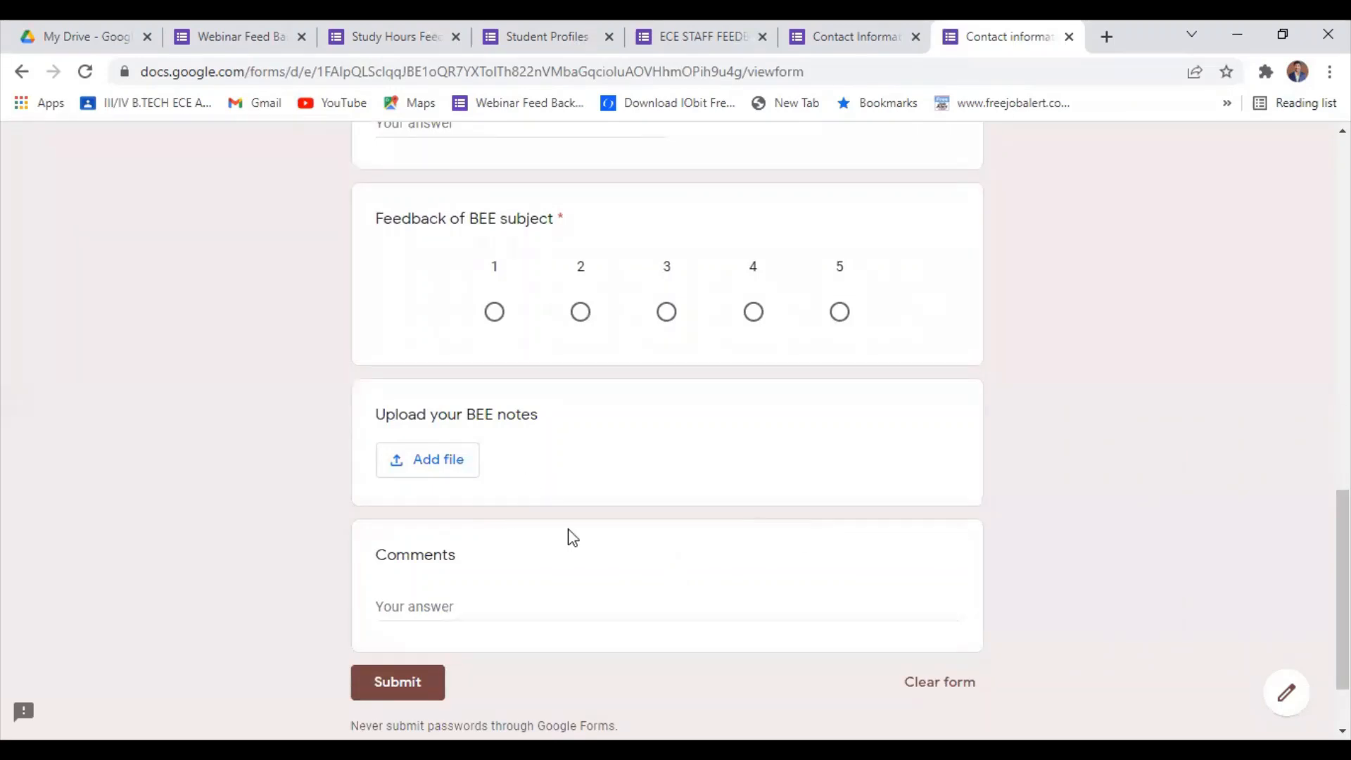
scroll(407, 546, "down", 2)
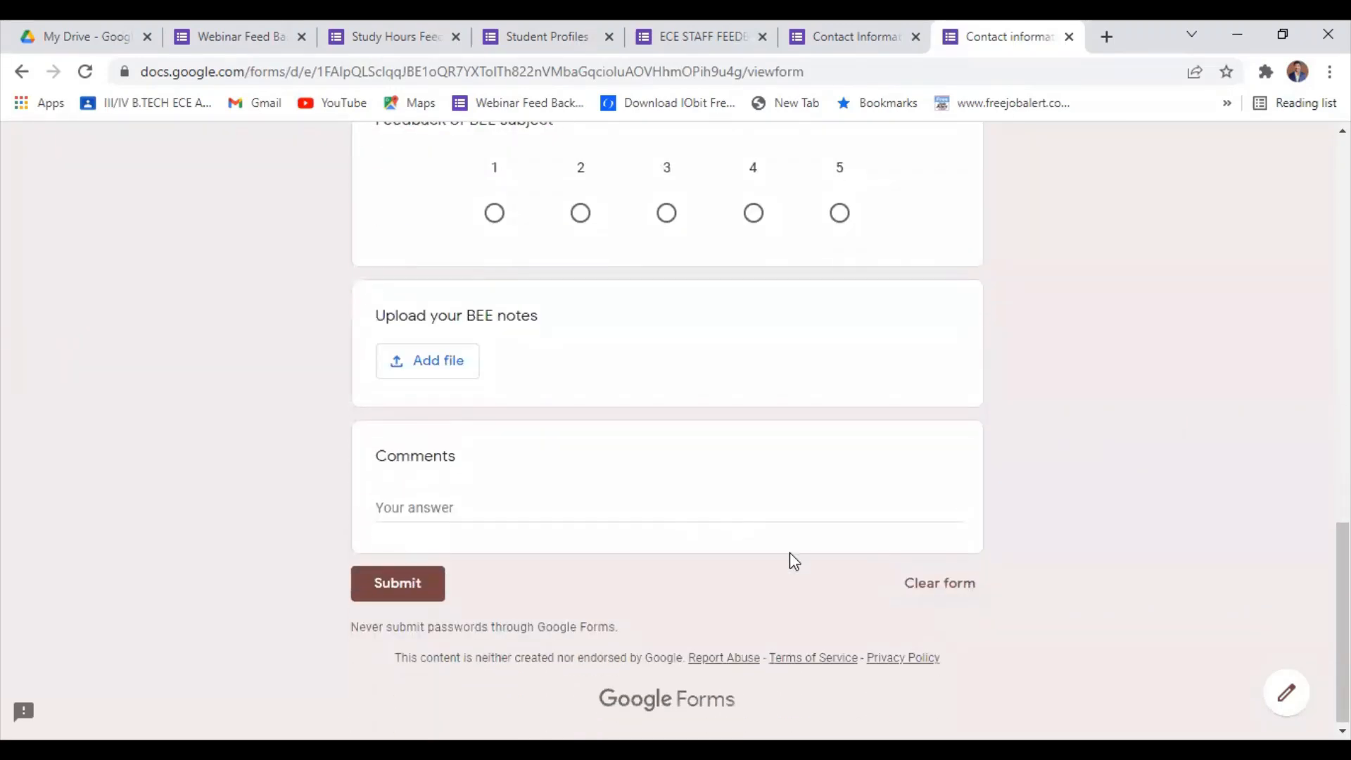
scroll(677, 548, "down", 1)
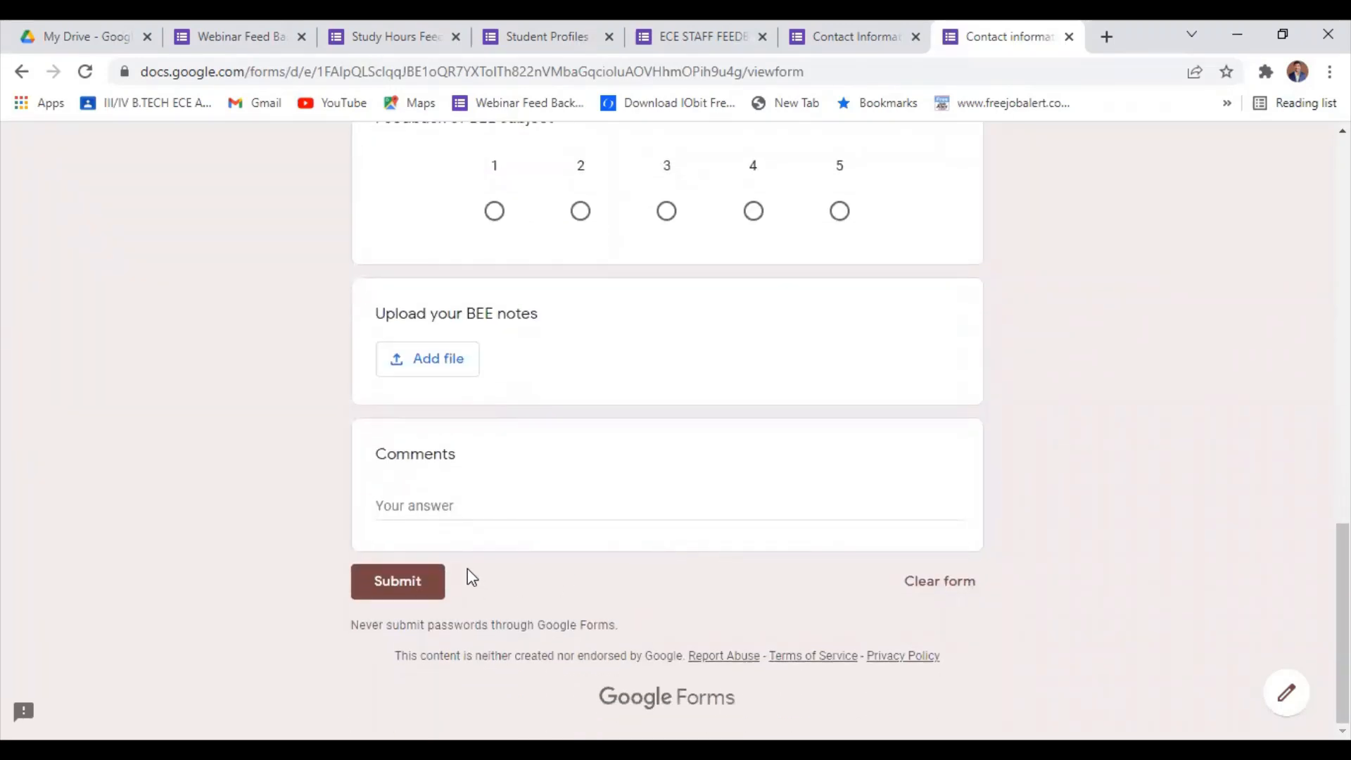
scroll(975, 428, "up", 20)
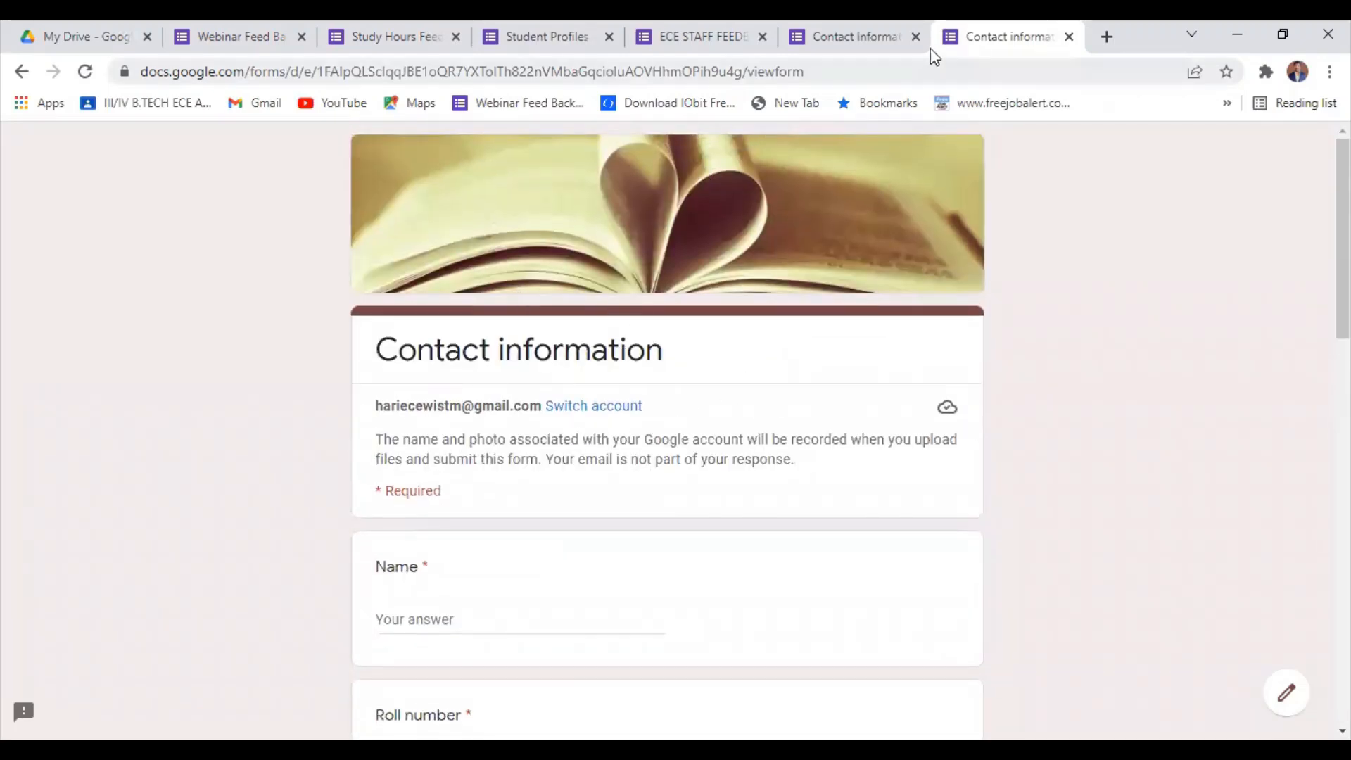
Fill in the respondent's full name as the answer to the Name question.
scroll(725, 282, "down", 2)
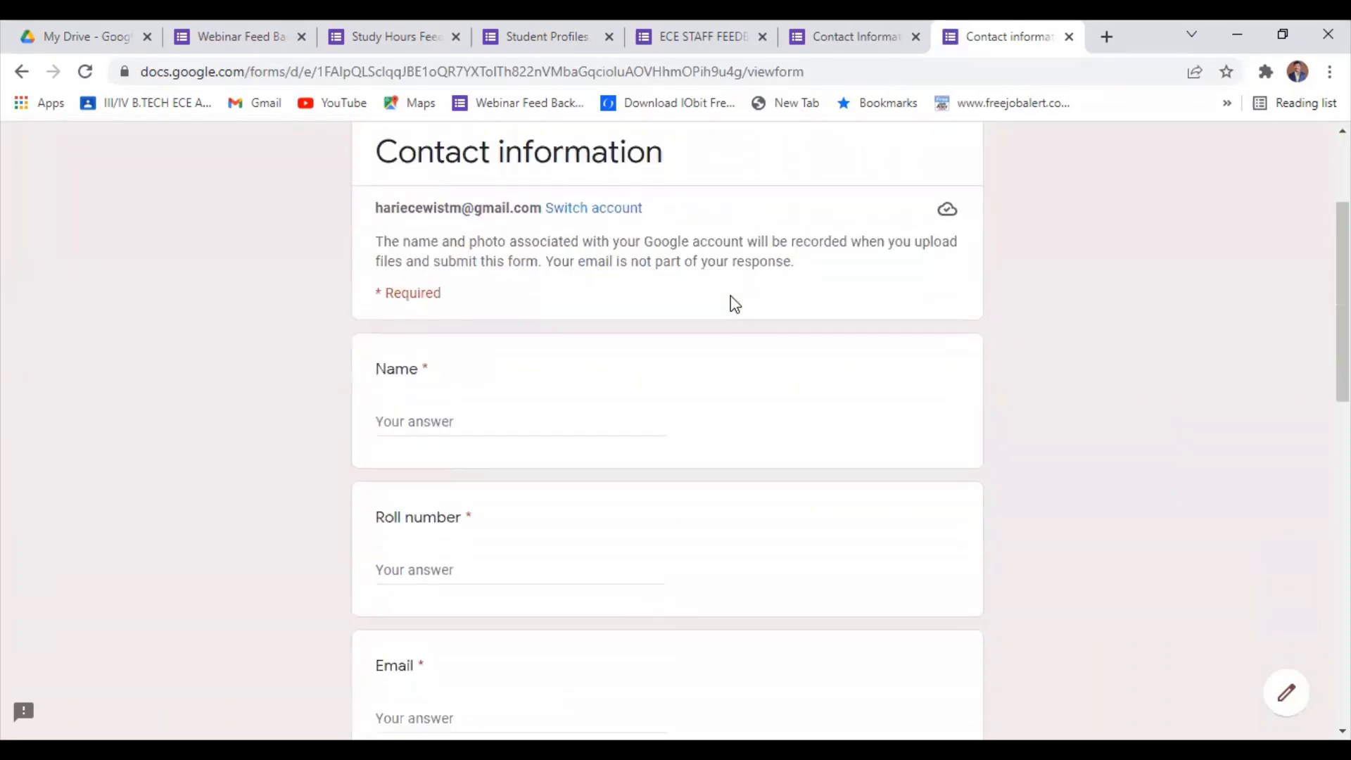
left_click(480, 414)
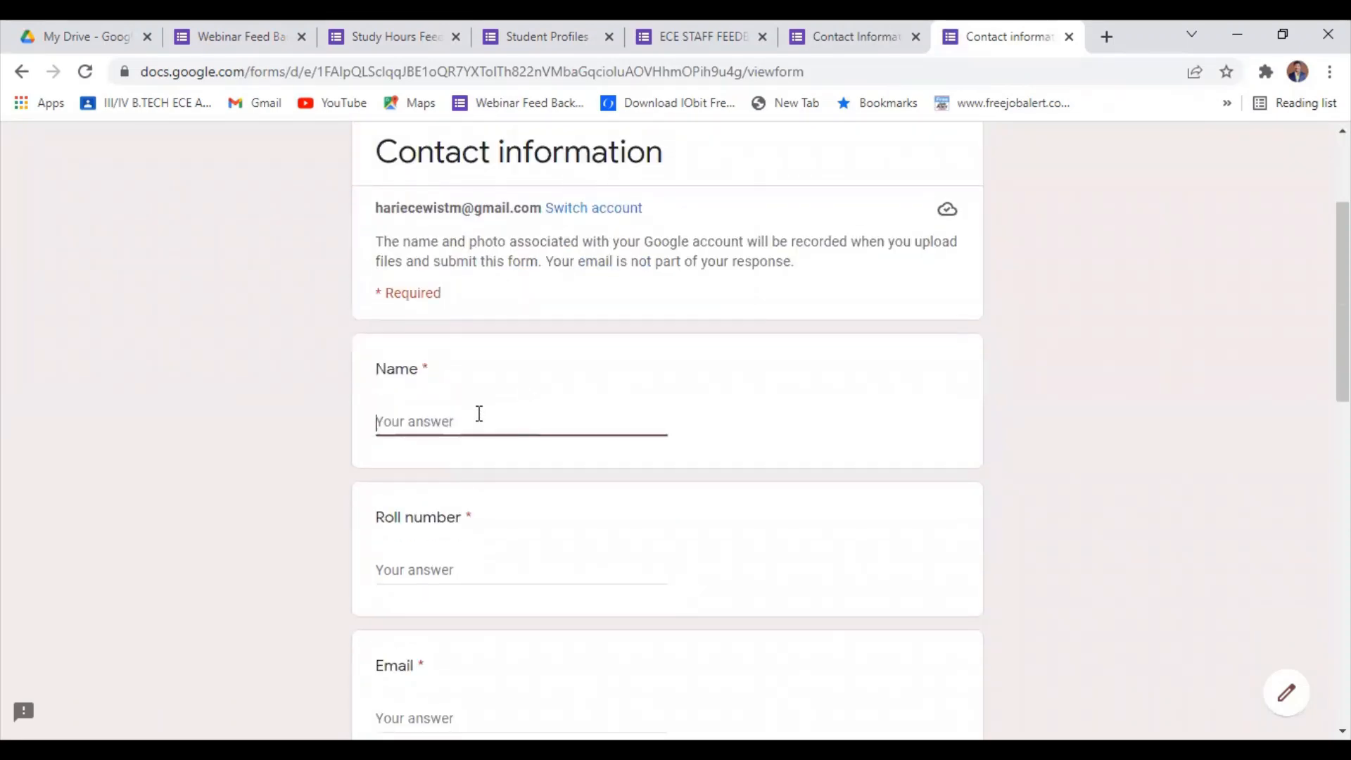
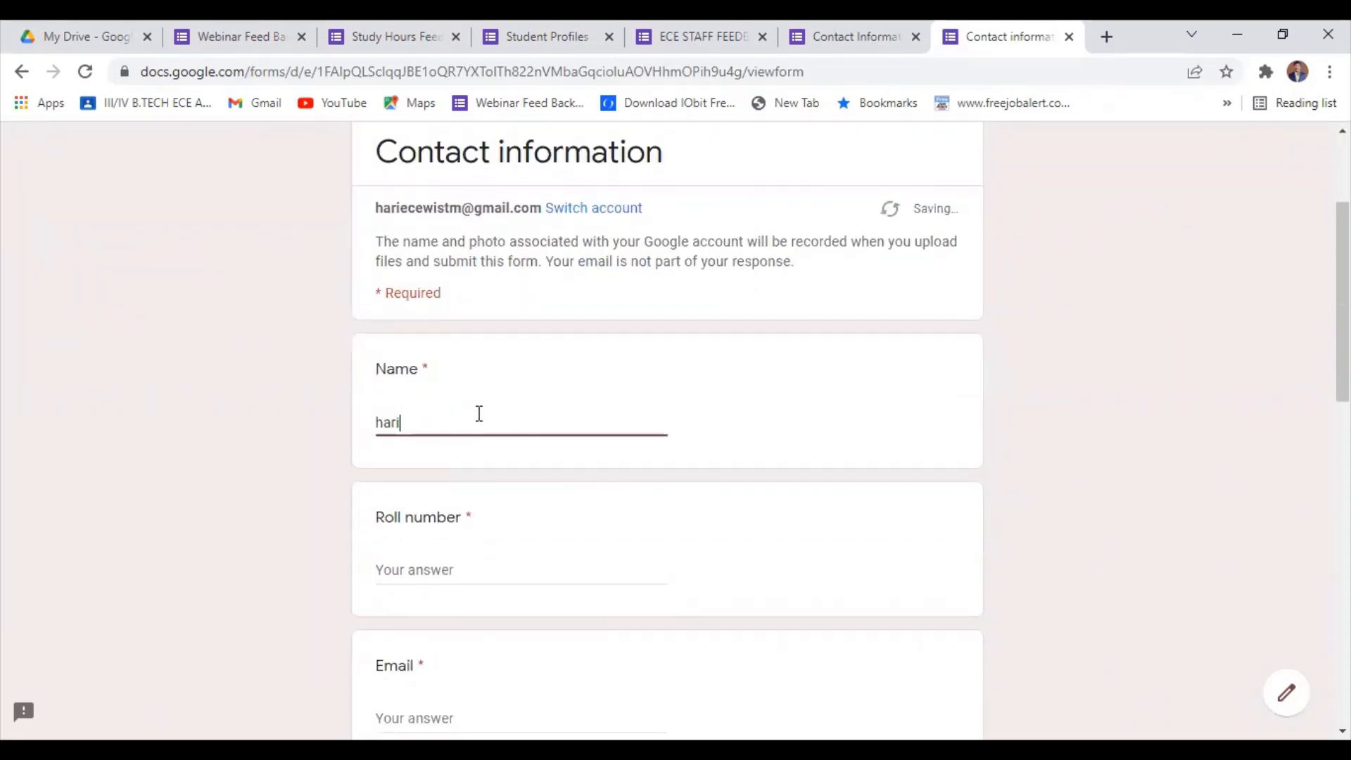
Enter the student's roll number as the answer to the required Roll number question.
left_click(458, 563)
scroll(455, 570, "down", 5)
scroll(456, 570, "up", 7)
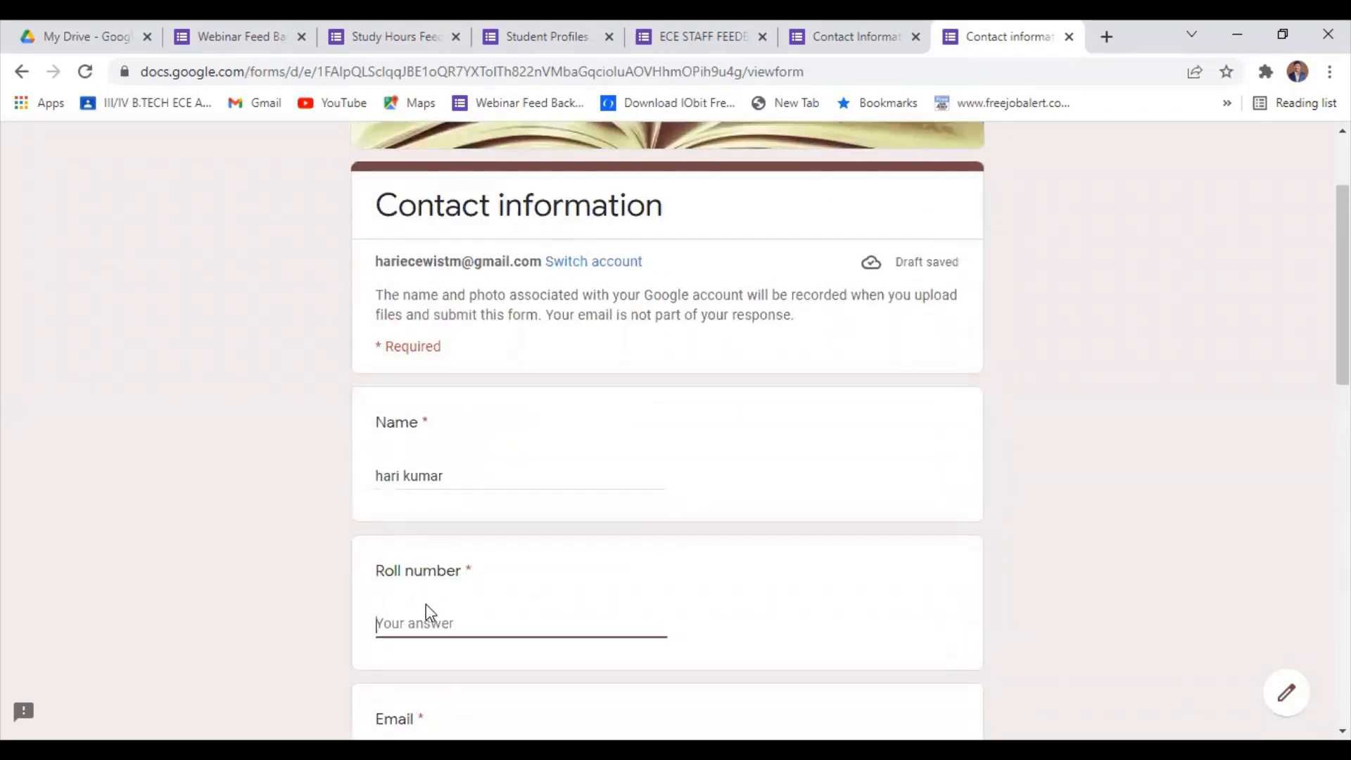
left_click(425, 603)
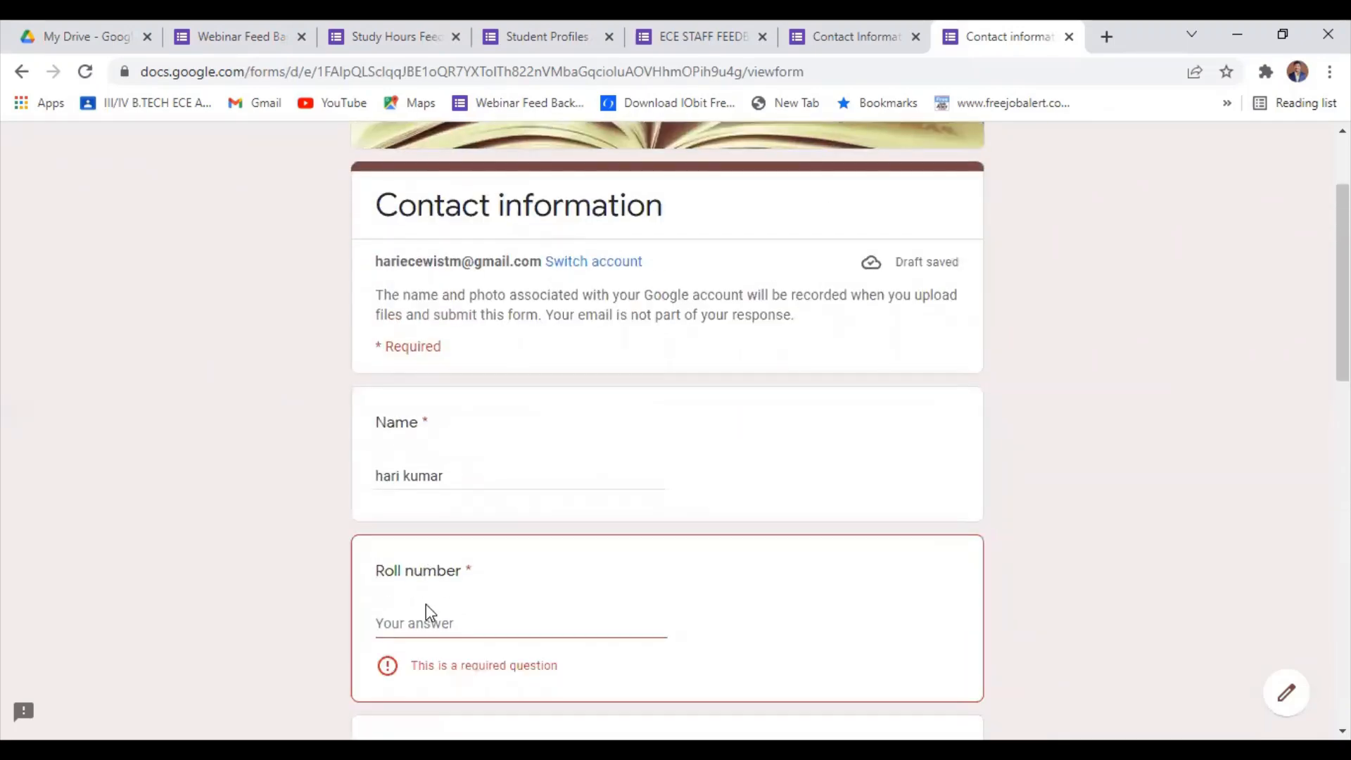
left_click(407, 625)
type("12")
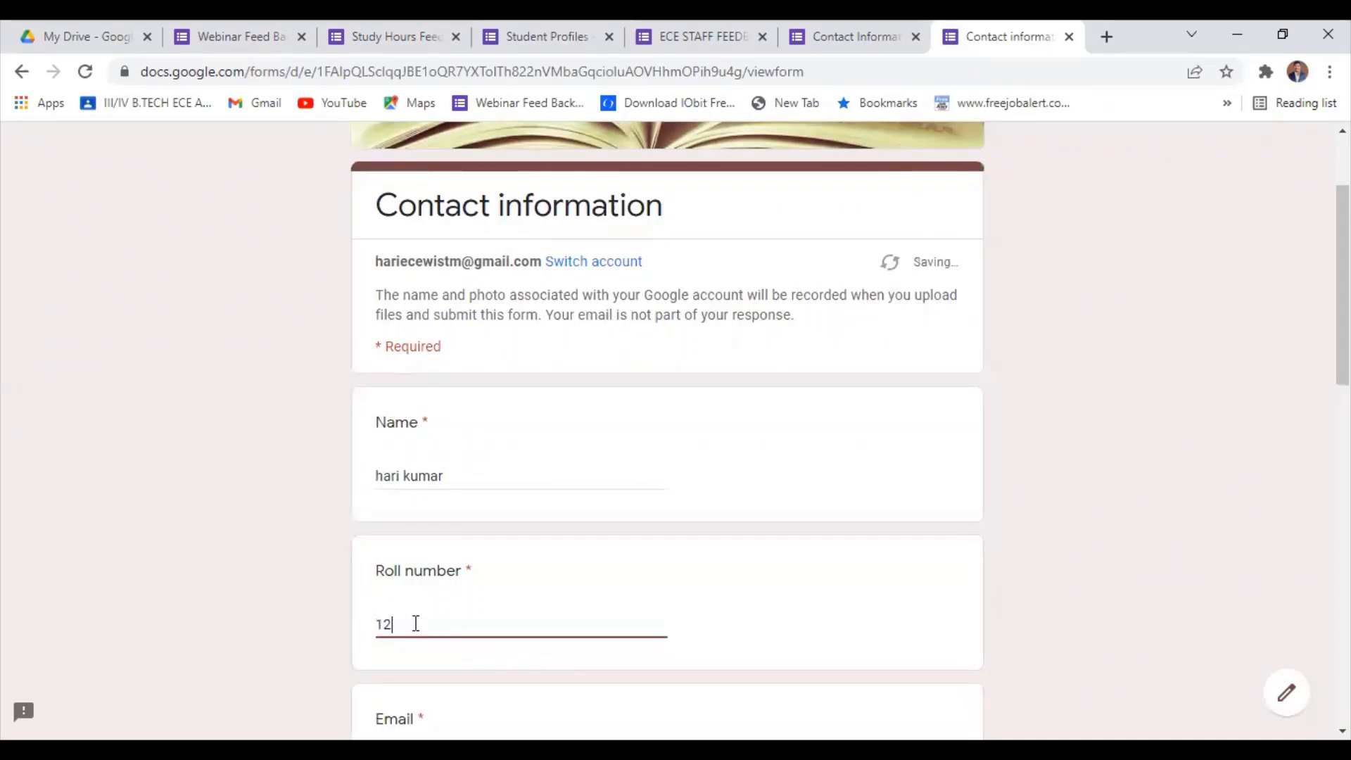
type("3")
Fill in the respondent's e-mail address and postal address in the Email and Address questions.
scroll(416, 624, "down", 4)
left_click(430, 473)
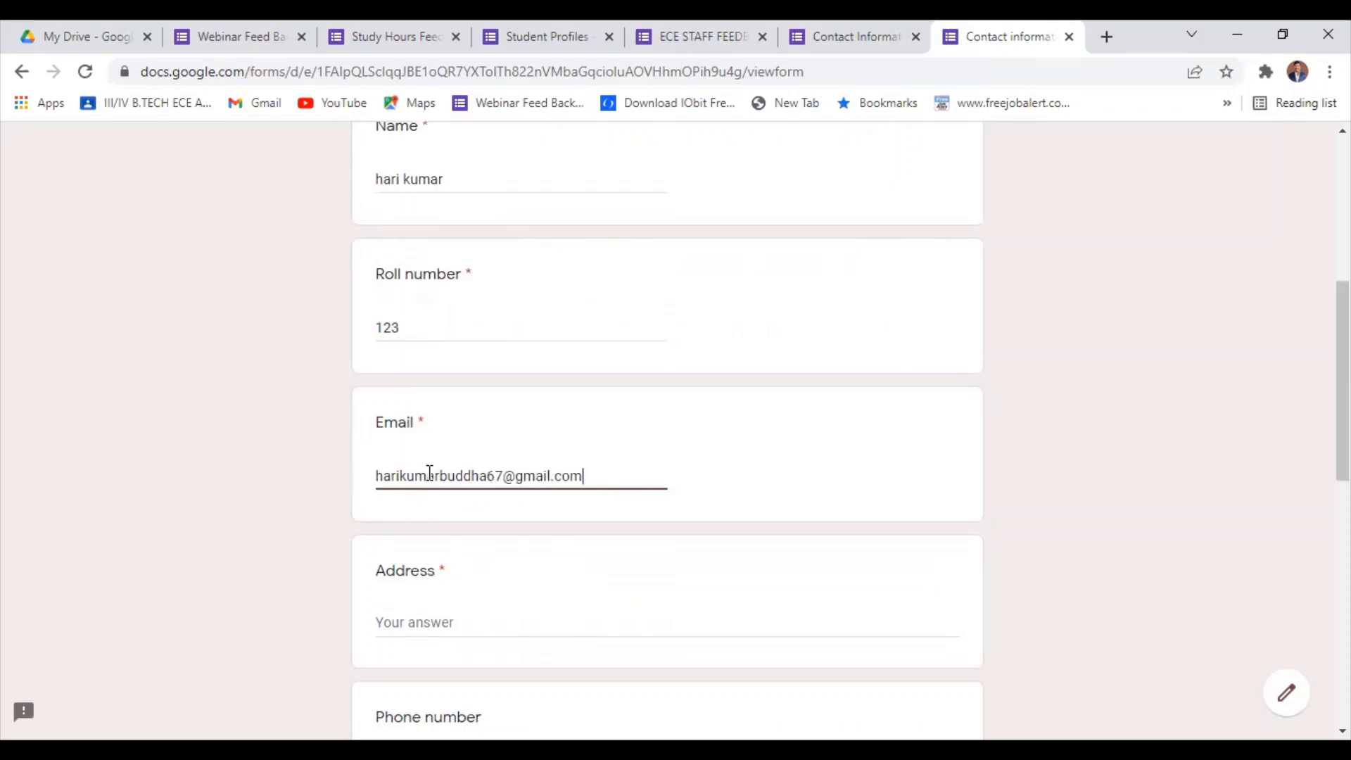
scroll(437, 507, "down", 1)
left_click(438, 518)
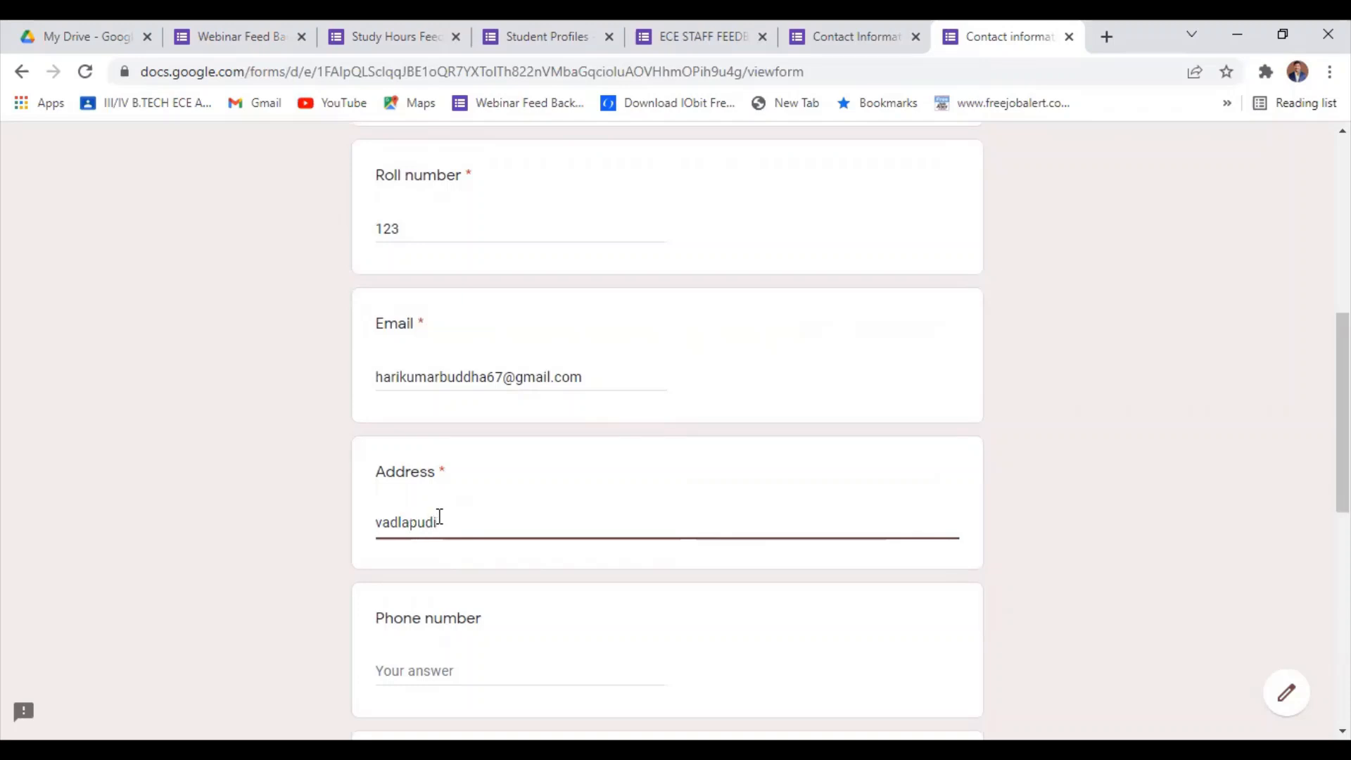
Fill in the respondent's phone number as the answer to the Phone number question.
scroll(440, 516, "down", 3)
left_click(468, 364)
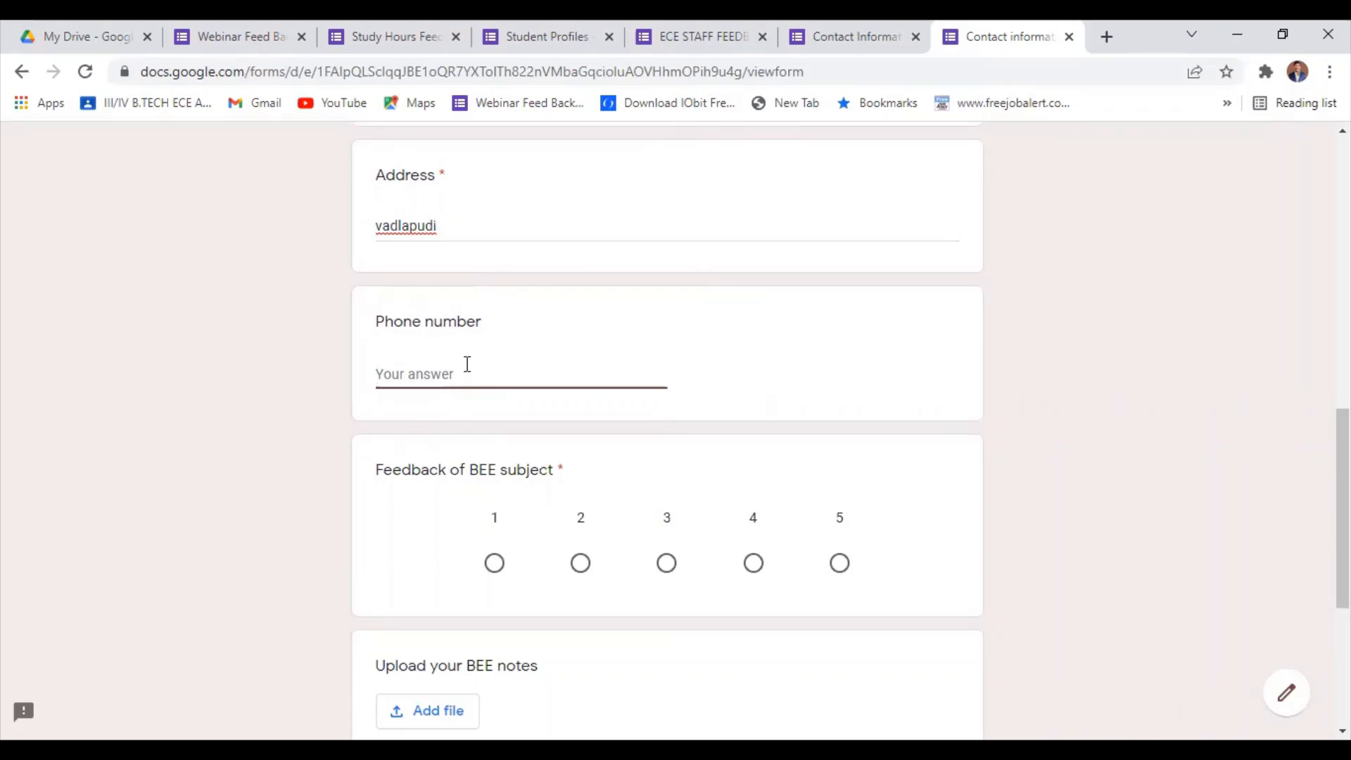
type("80")
scroll(606, 507, "down", 4)
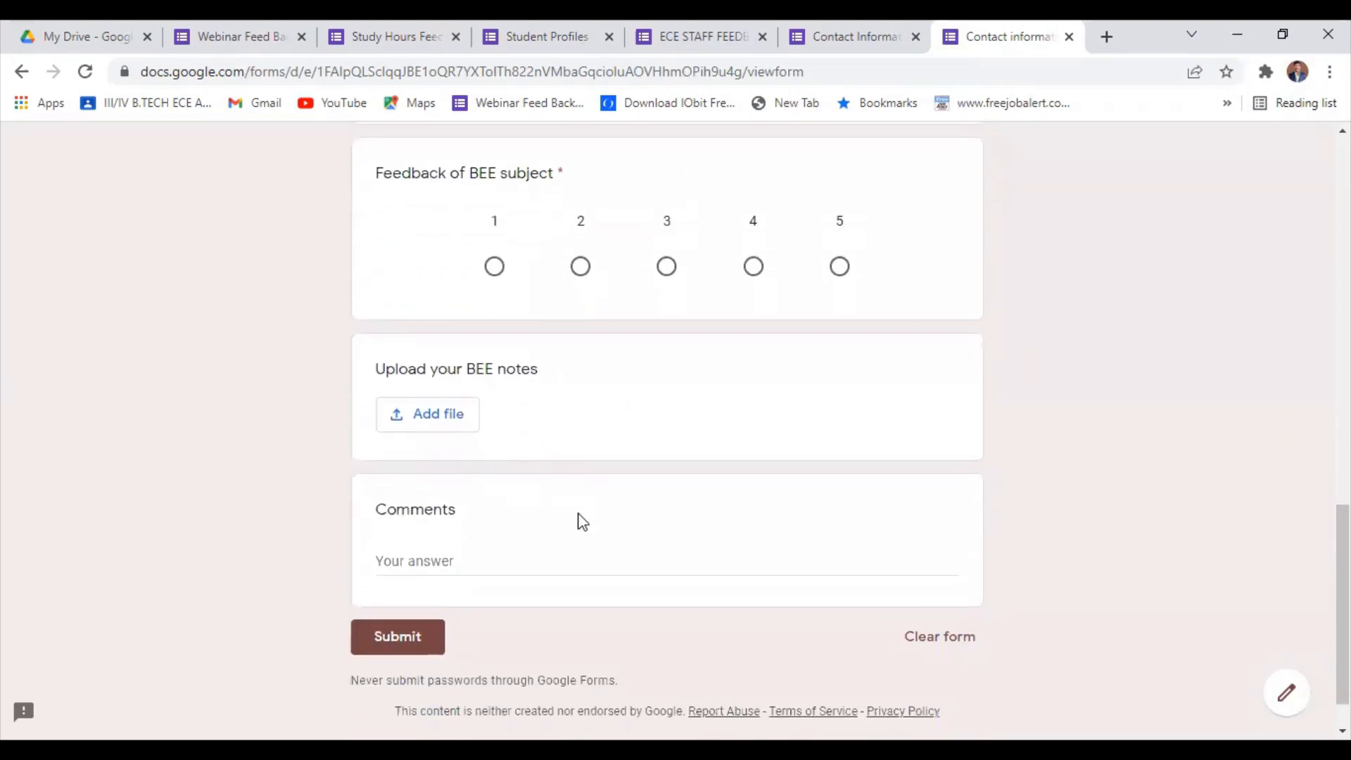
Rate the Feedback of BEE subject question 4 and submit the response, leaving the file upload and Comments empty.
scroll(549, 535, "down", 1)
scroll(497, 521, "up", 3)
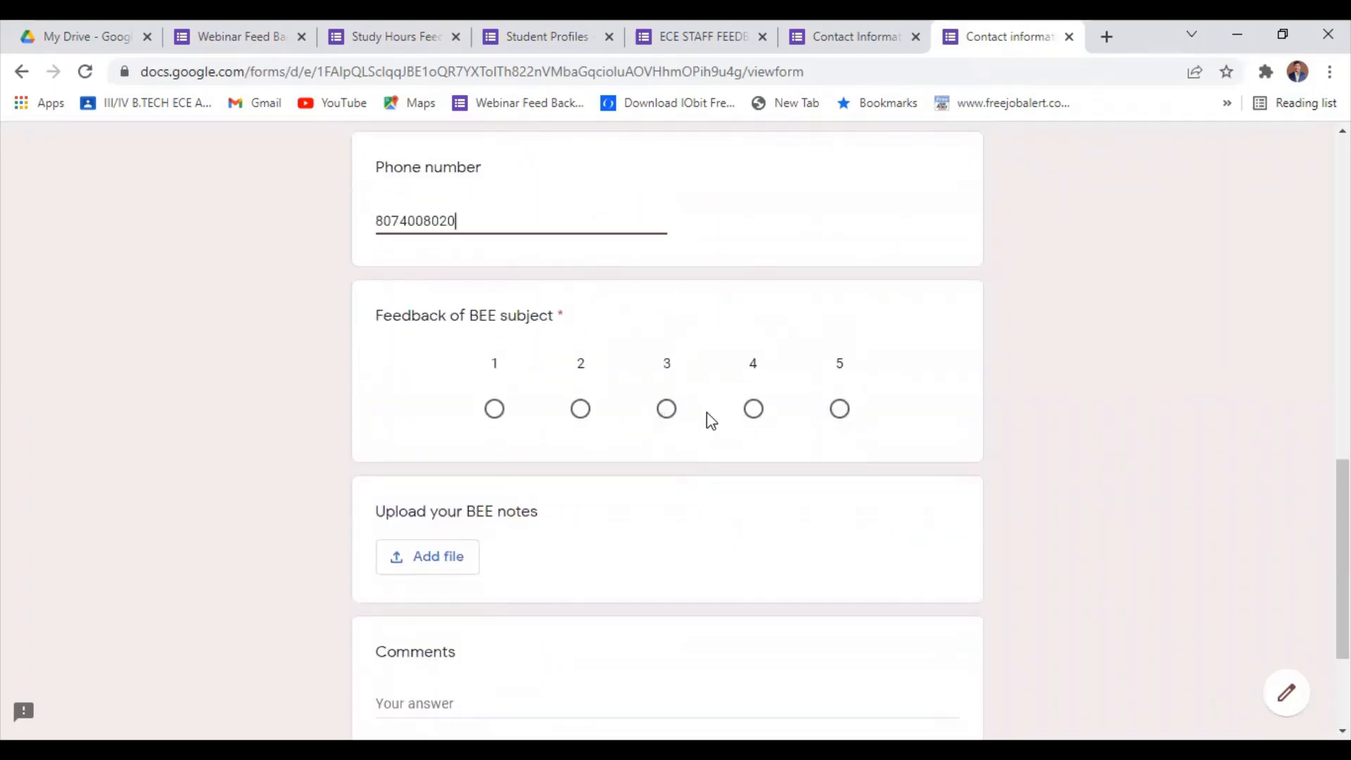
left_click(755, 412)
scroll(675, 520, "down", 3)
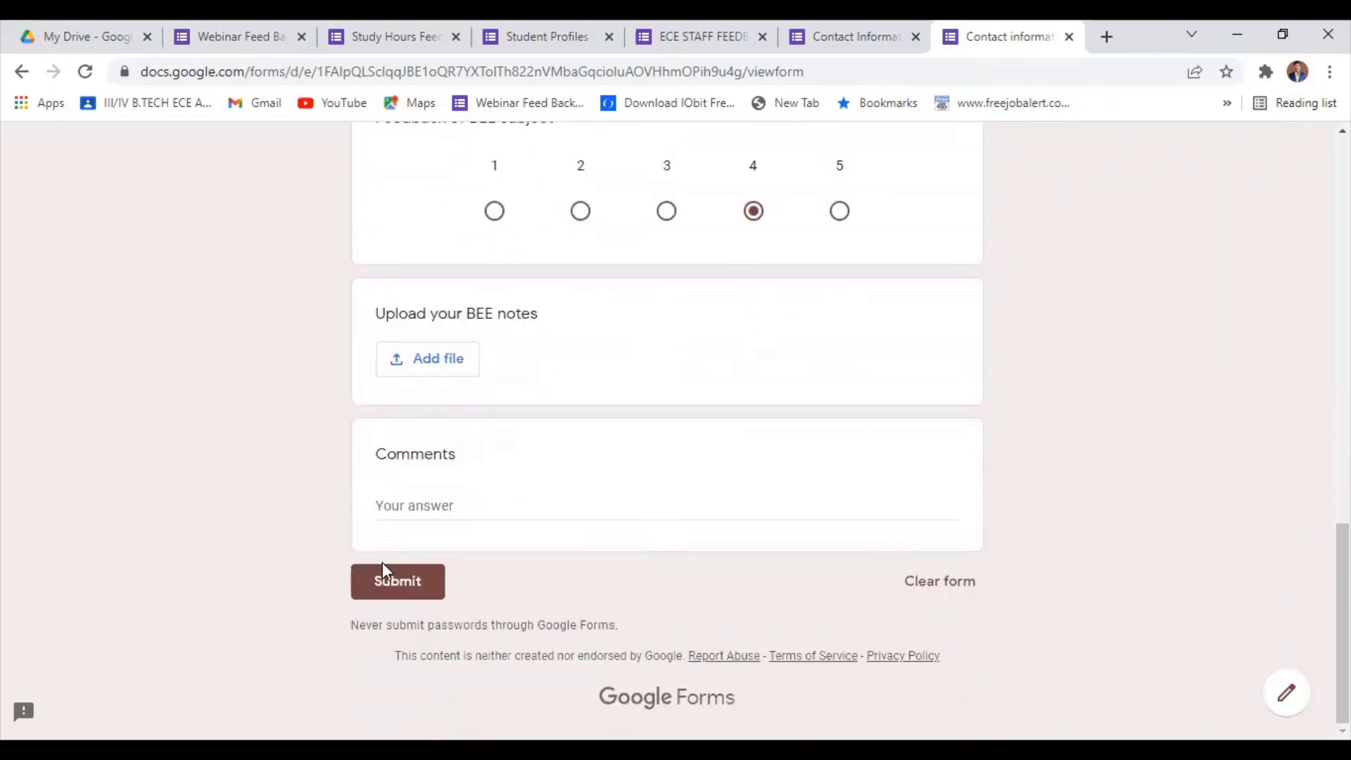
scroll(567, 492, "up", 3)
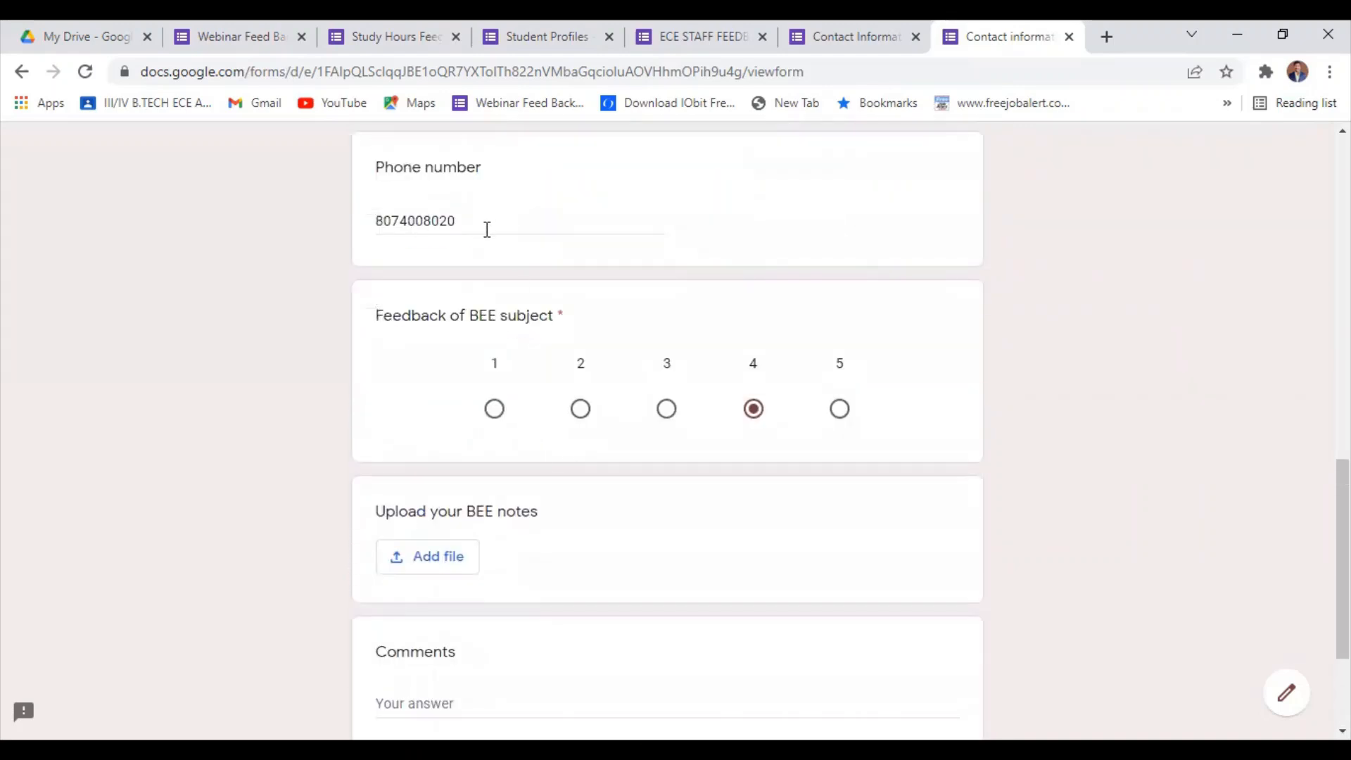
scroll(492, 187, "down", 3)
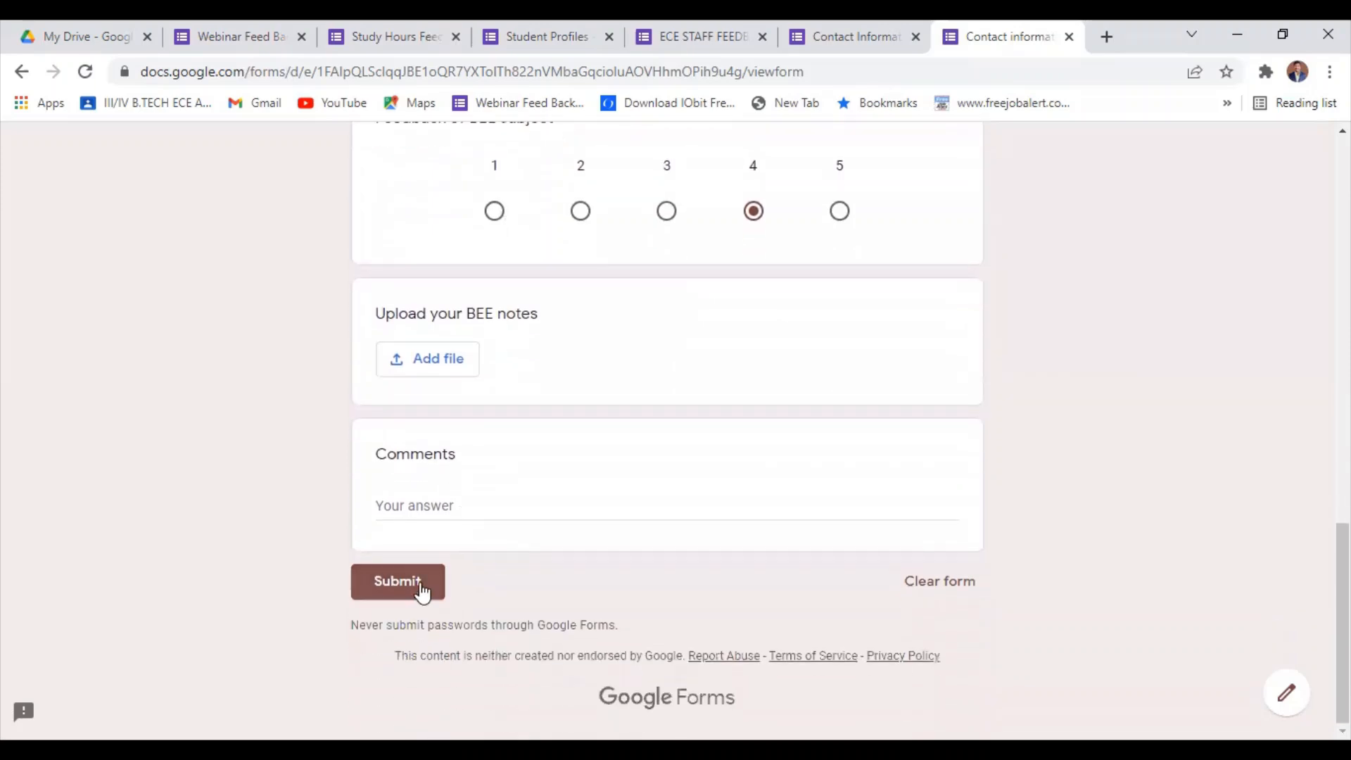
left_click(430, 588)
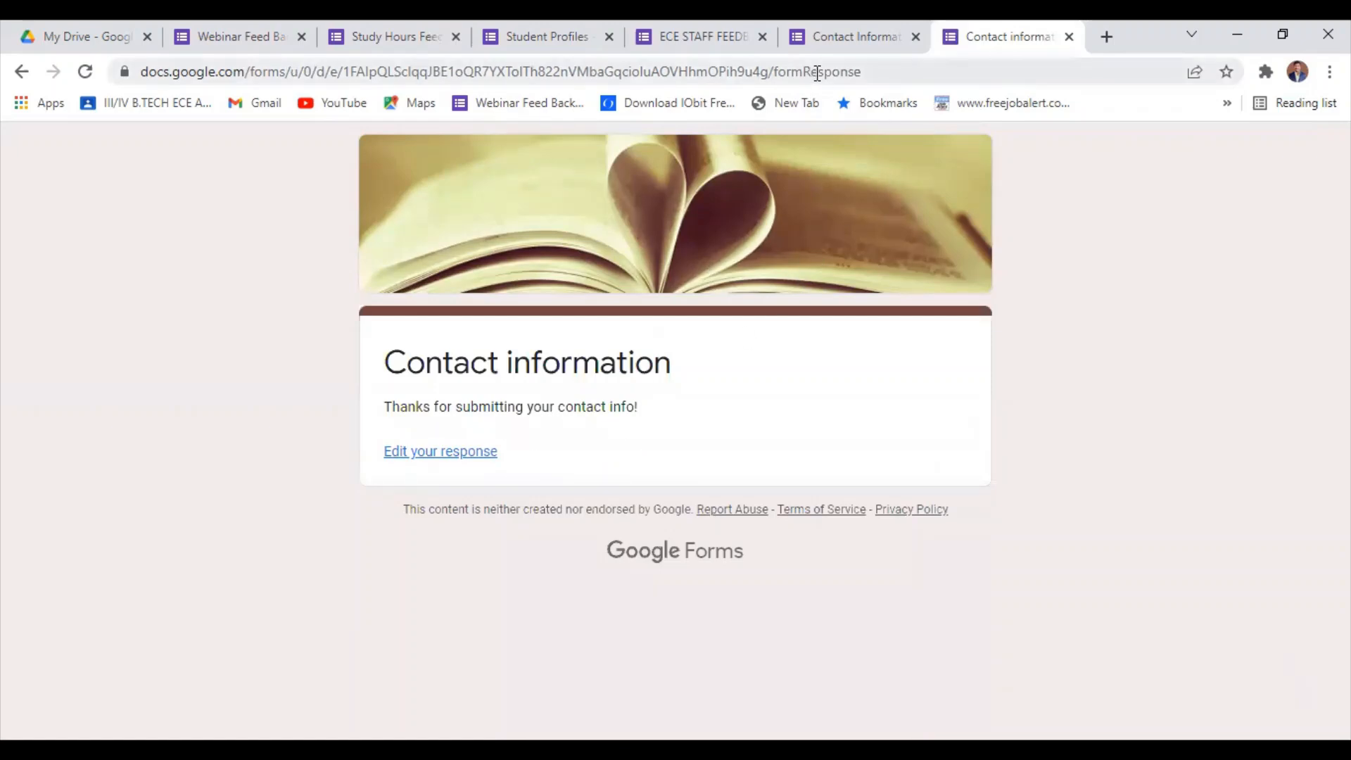
Return to the form editor, close the Send form dialog, and examine the response summary from Name to Comments.
left_click(865, 45)
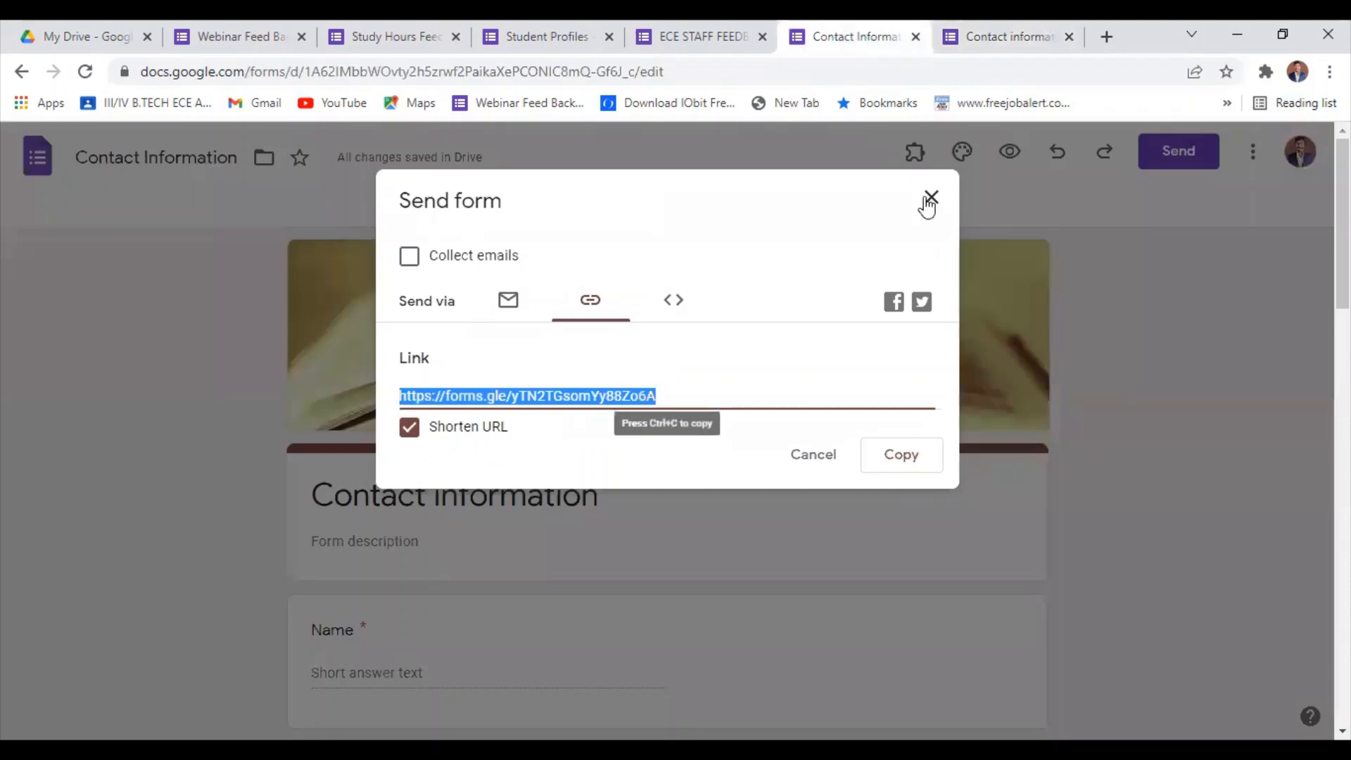
left_click(934, 199)
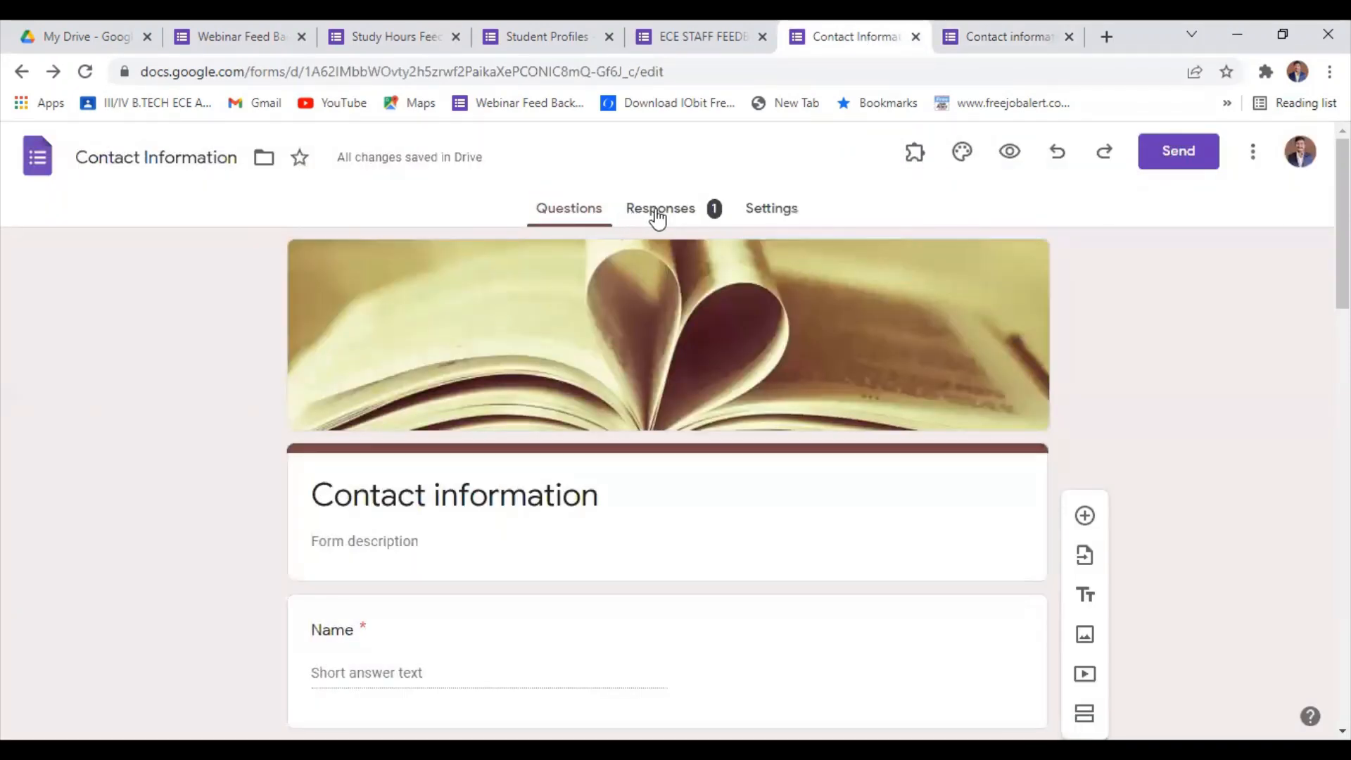
left_click(657, 209)
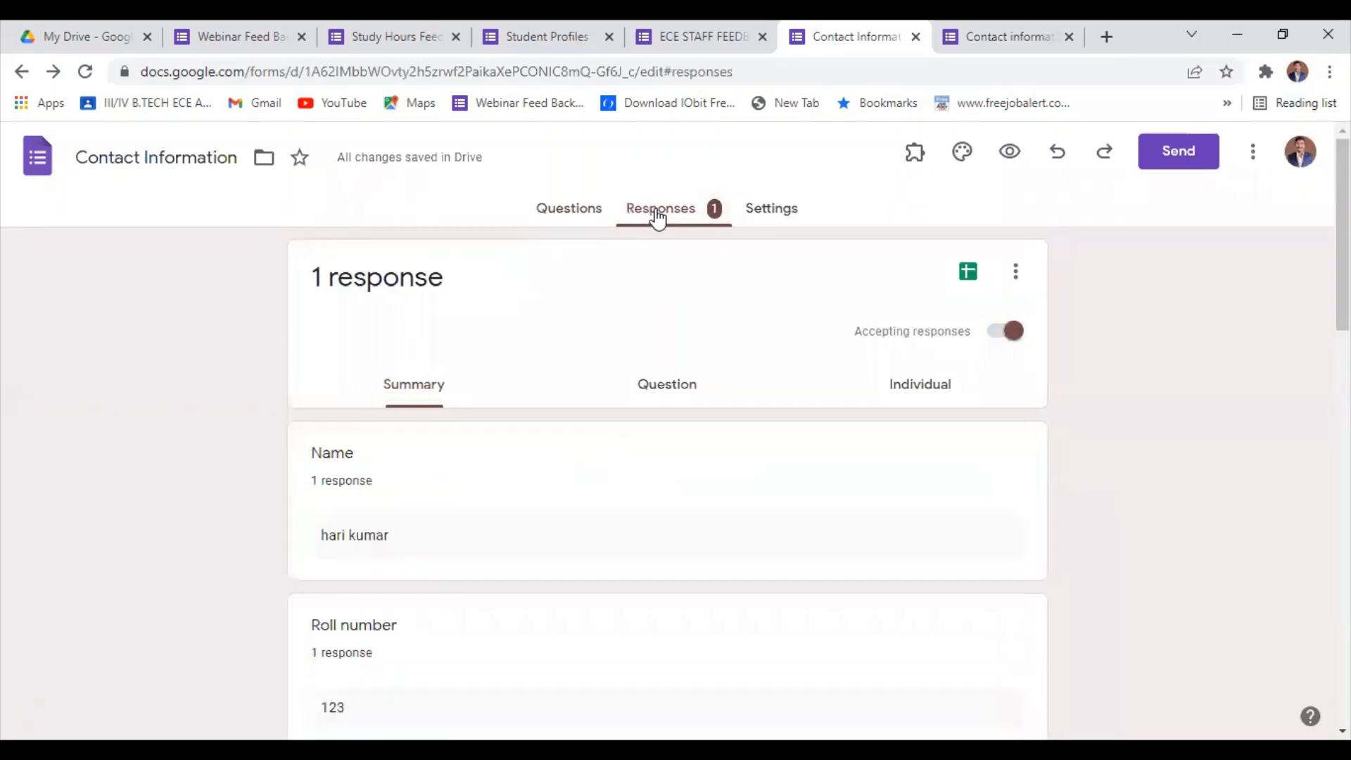
scroll(387, 612, "down", 10)
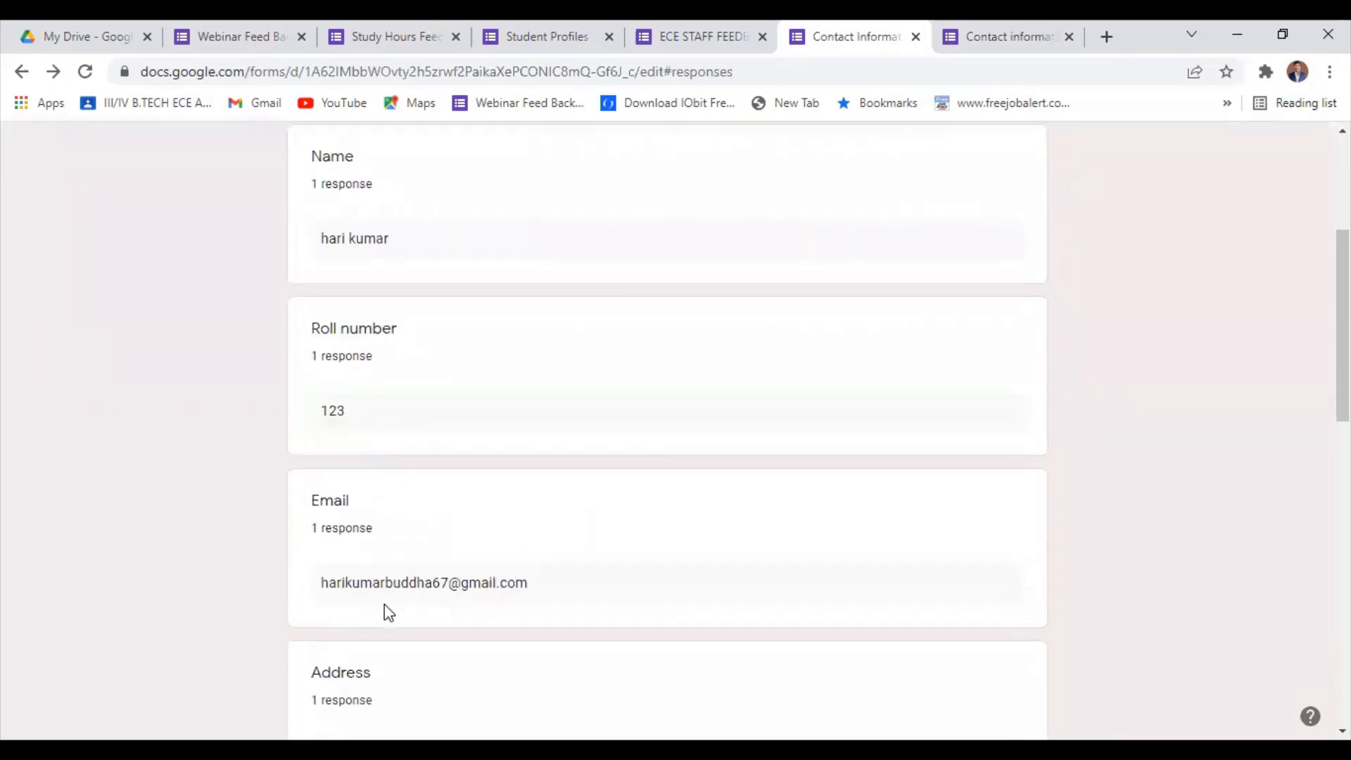
scroll(386, 612, "down", 6)
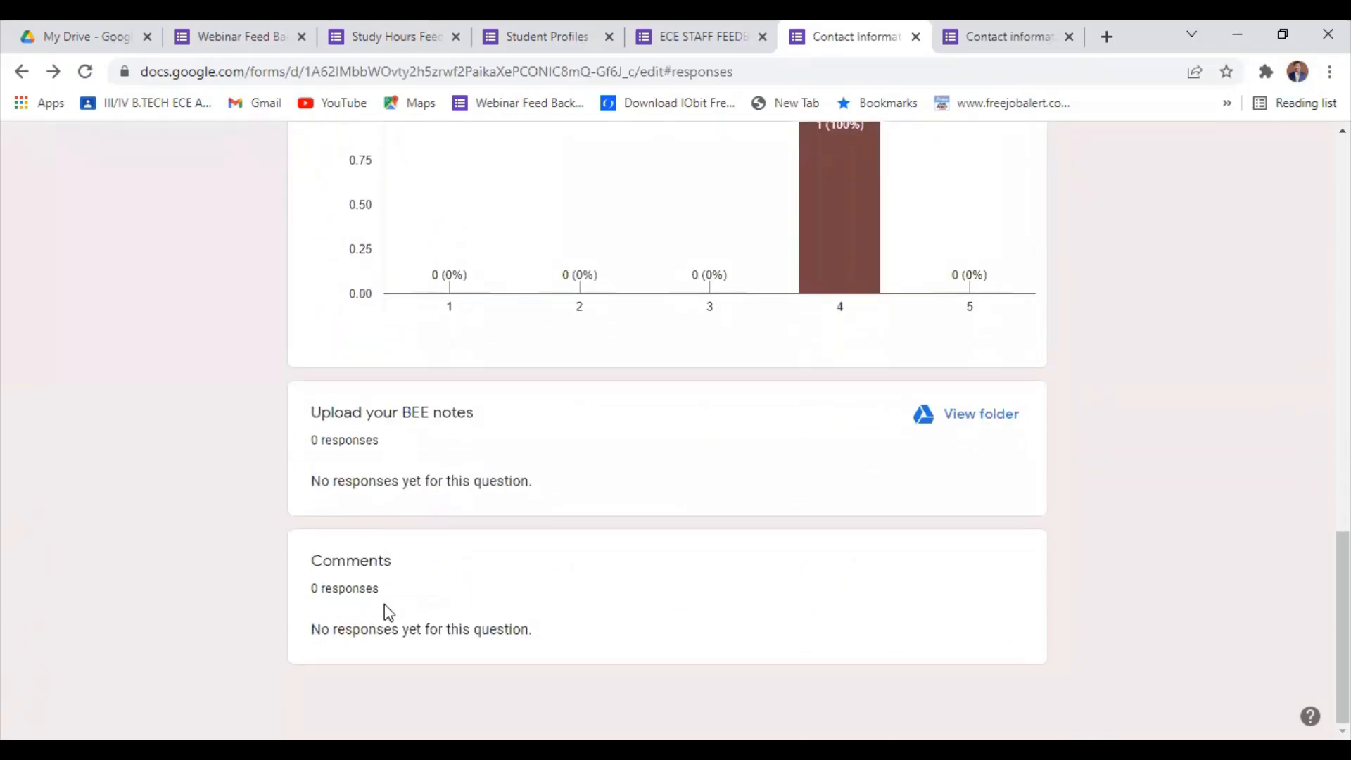
scroll(386, 613, "up", 6)
scroll(387, 613, "up", 10)
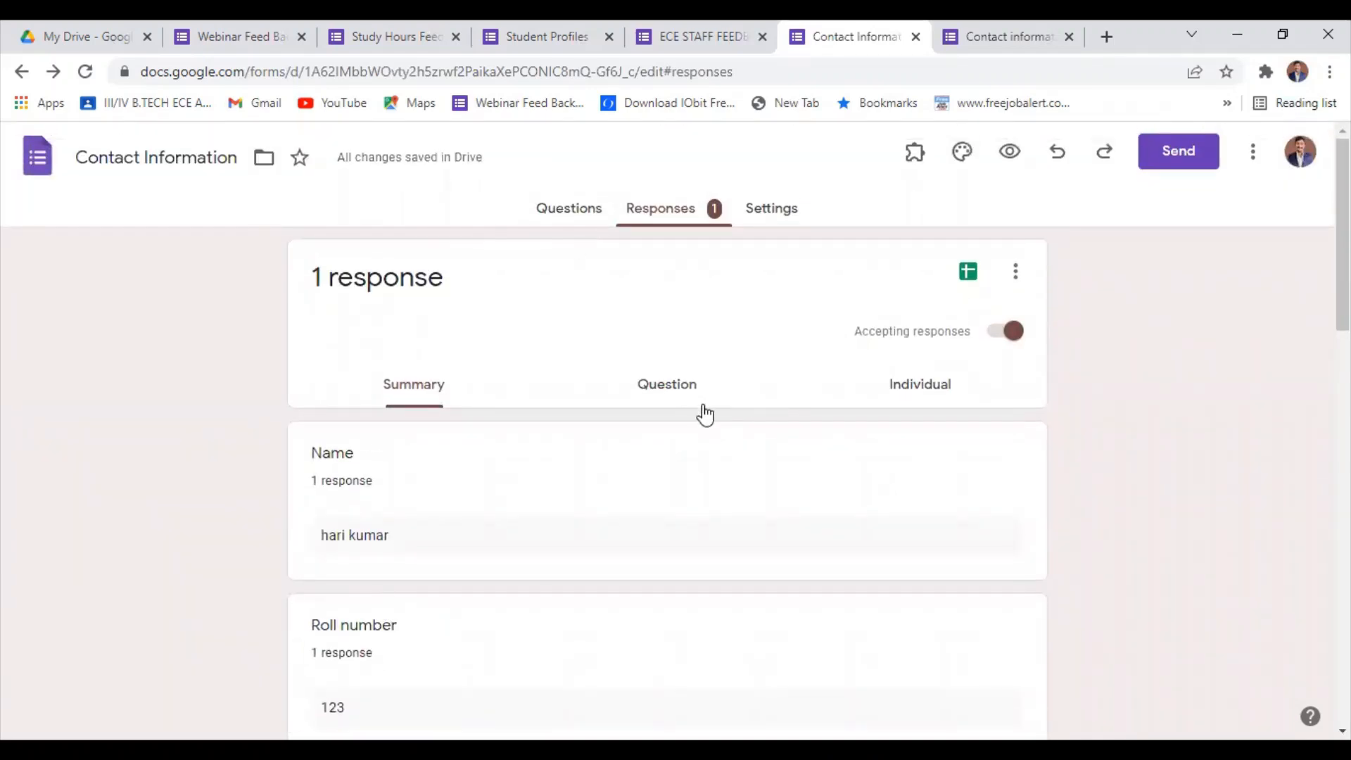
Create a new Contact Information (Responses) spreadsheet as the response destination and go back to the form editor.
left_click(963, 277)
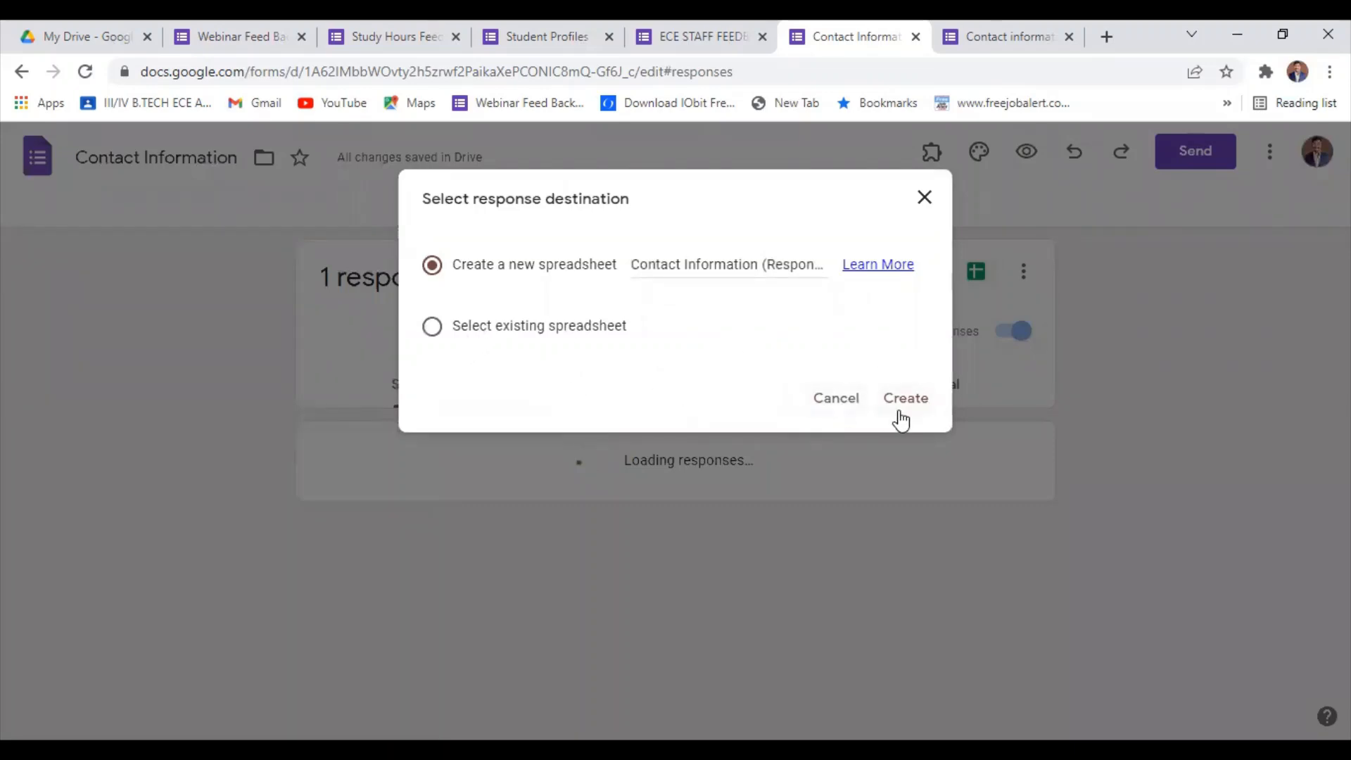
left_click(904, 398)
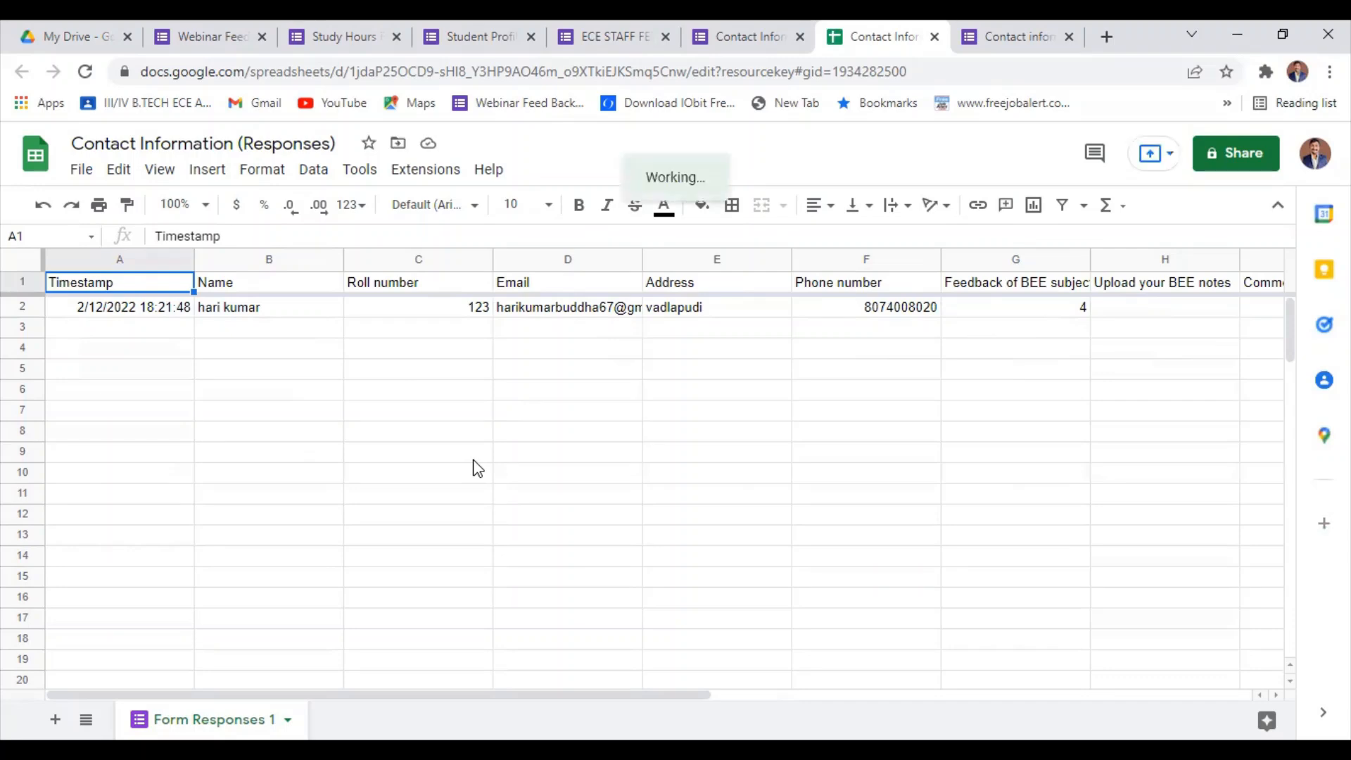
left_click(787, 29)
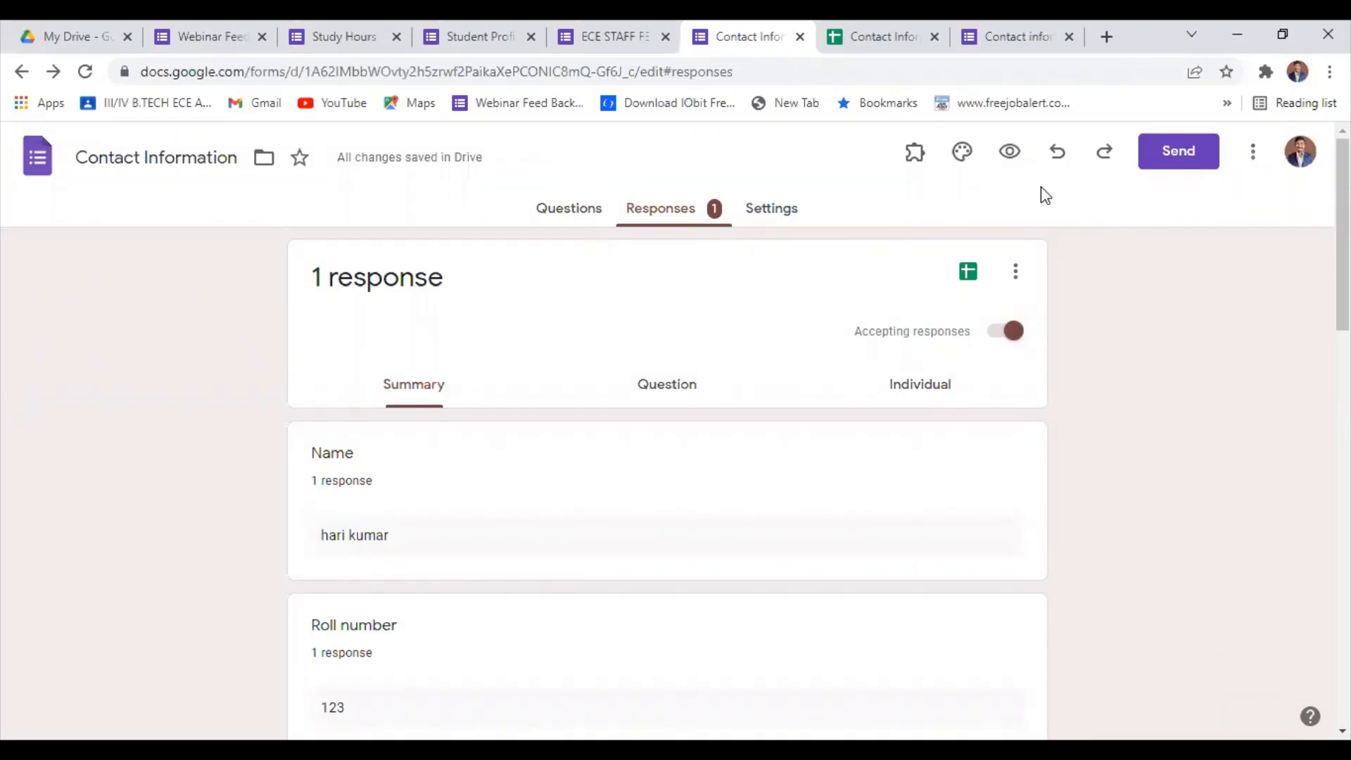
Copy the form's shortened share link and close the Send form dialog.
left_click(1171, 150)
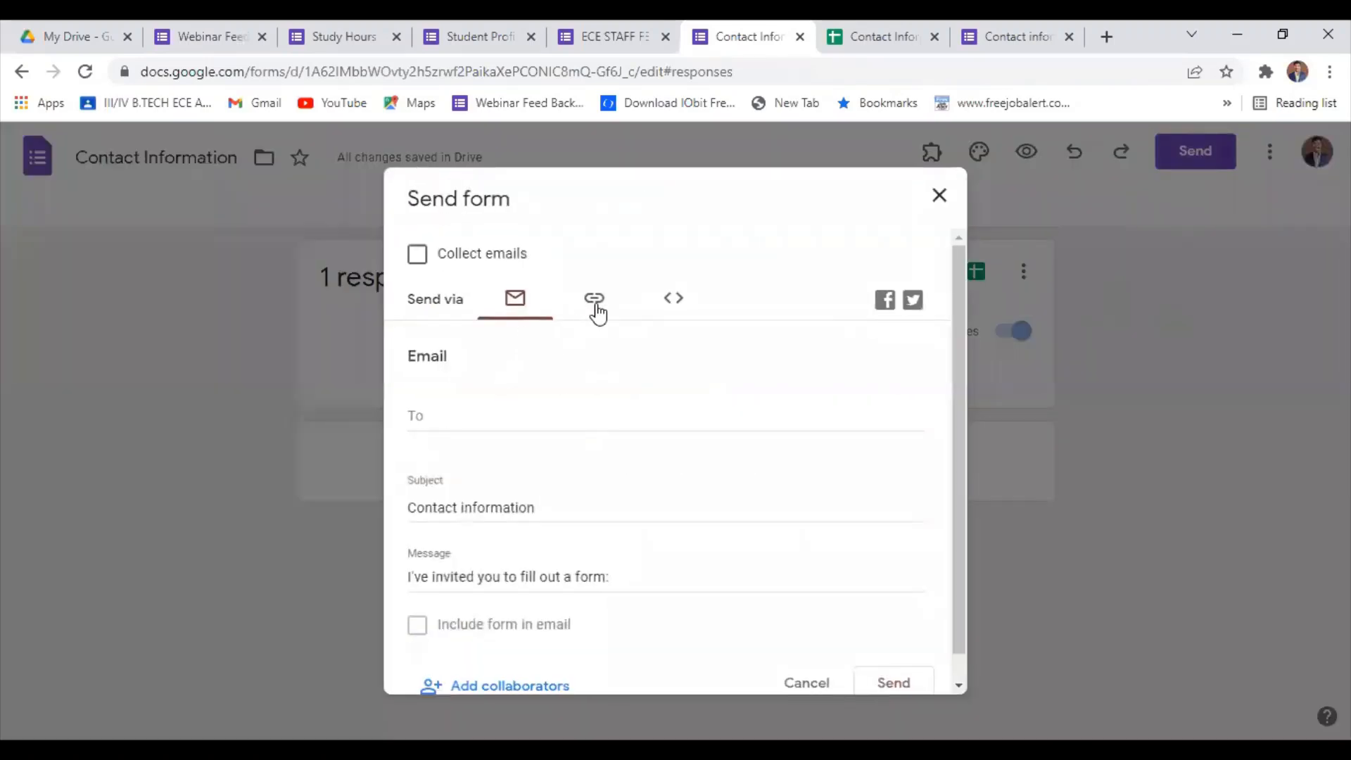
left_click(595, 301)
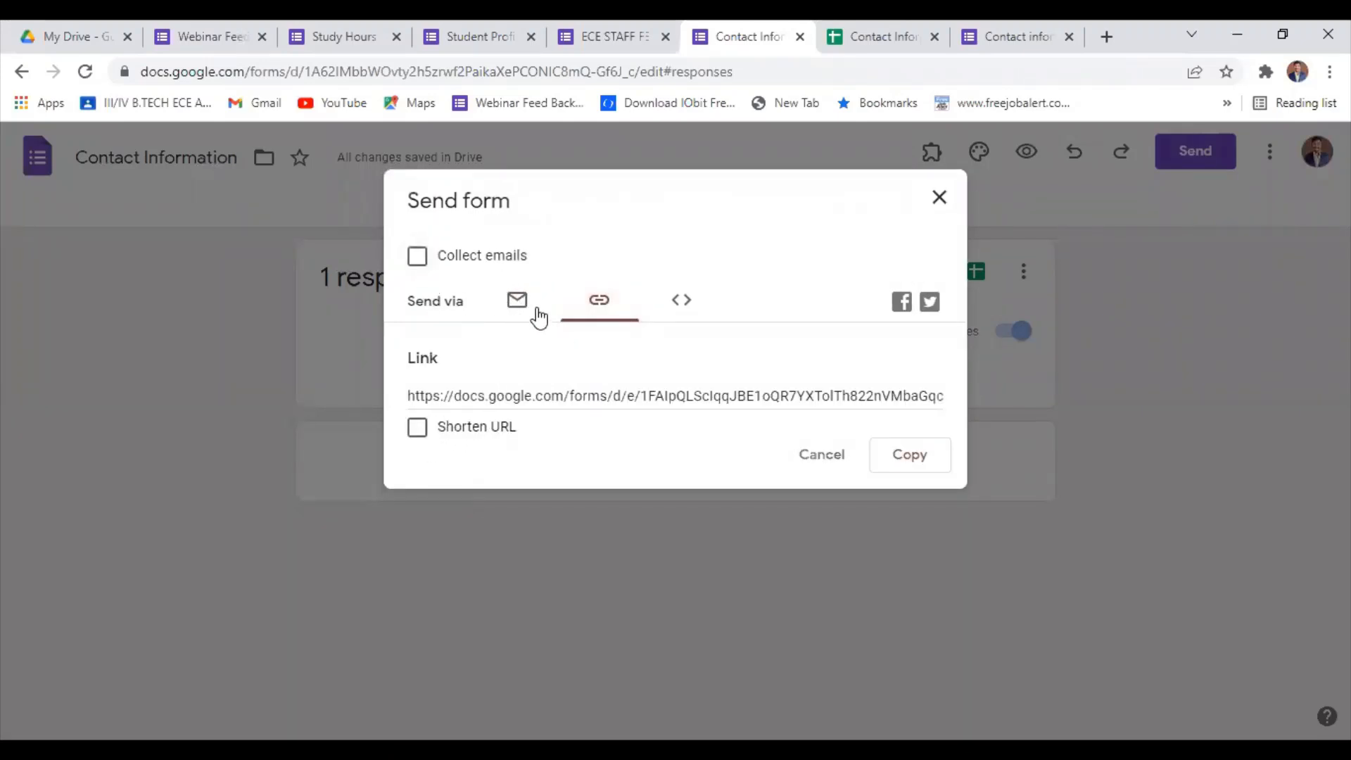
left_click(423, 430)
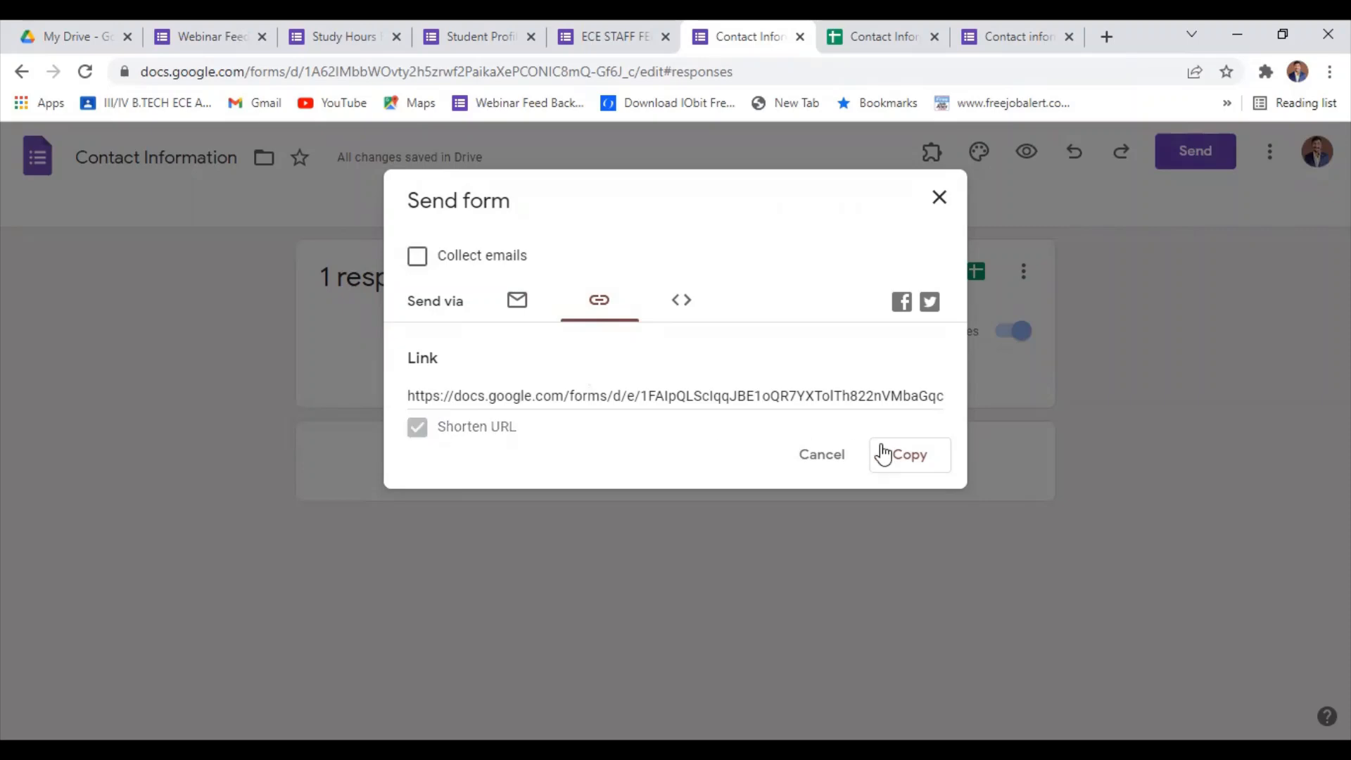
left_click(904, 459)
left_click(939, 199)
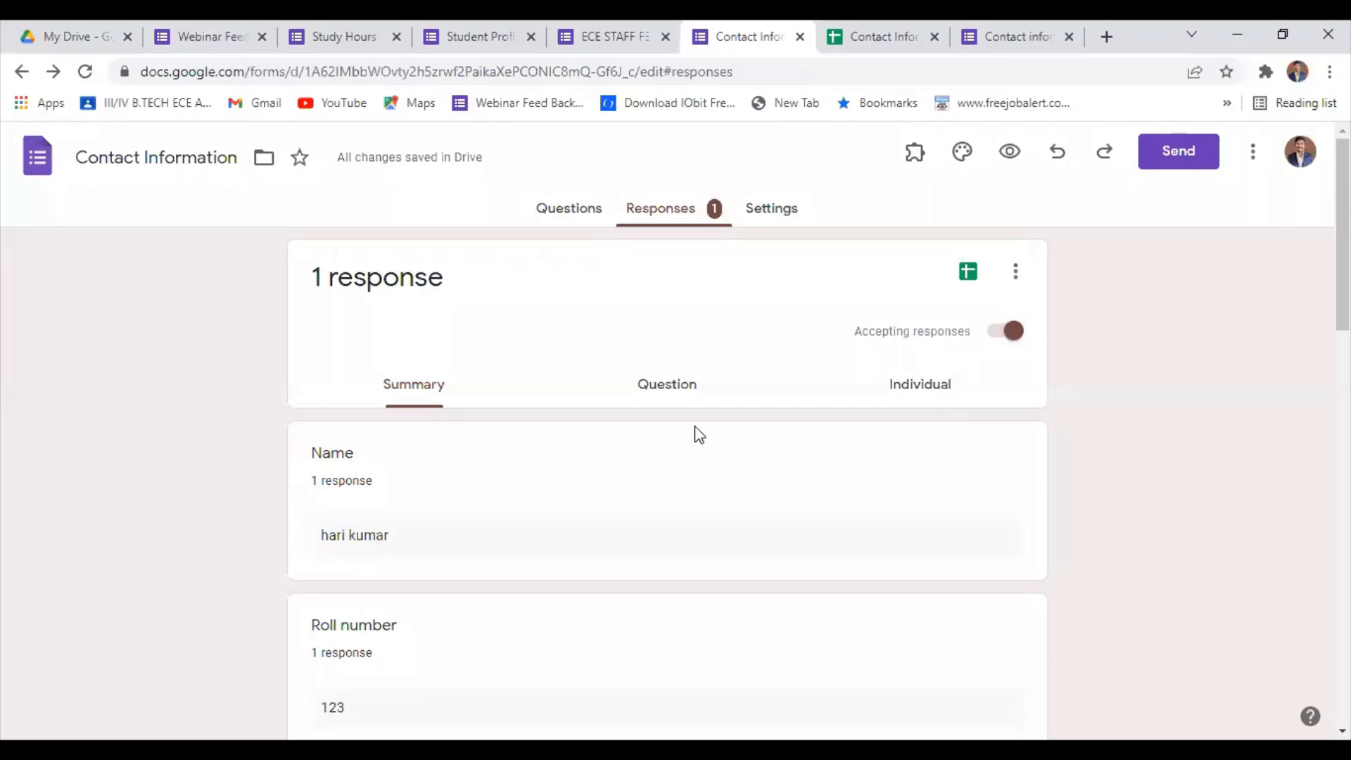
Make the Phone number question required in the form's list of questions.
scroll(696, 434, "down", 6)
scroll(697, 416, "up", 6)
left_click(563, 220)
scroll(655, 450, "down", 10)
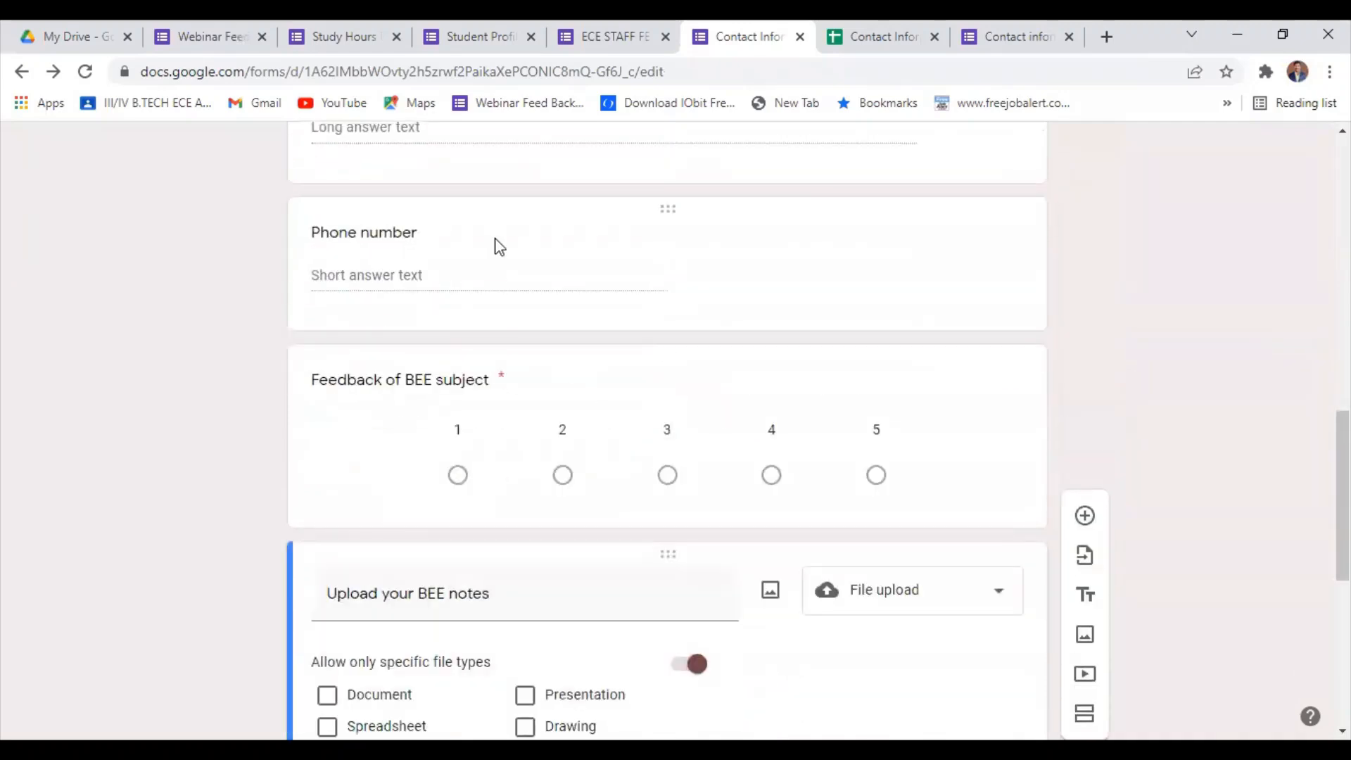
left_click(497, 244)
left_click(959, 402)
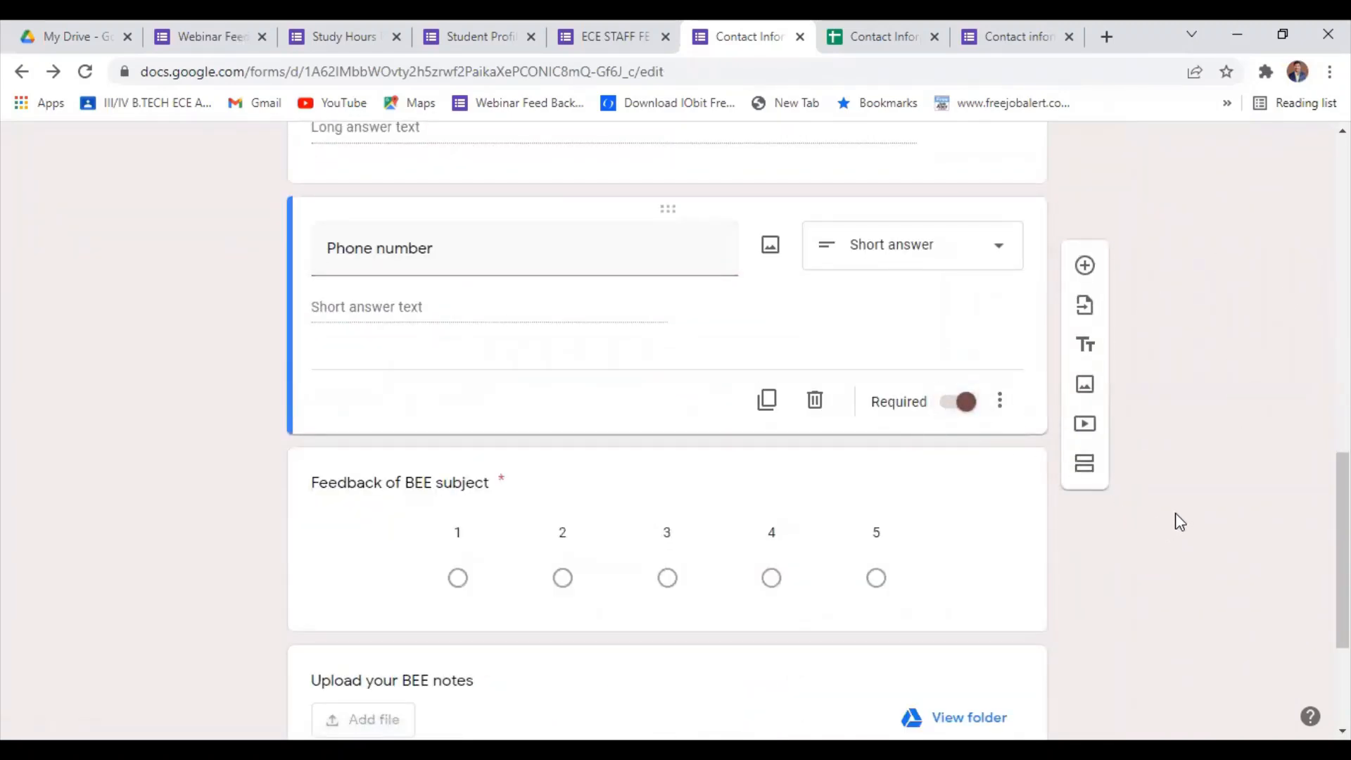
Look over the e-mail sending options for the edited form, and copy its shortened link for sharing.
scroll(1186, 305, "up", 12)
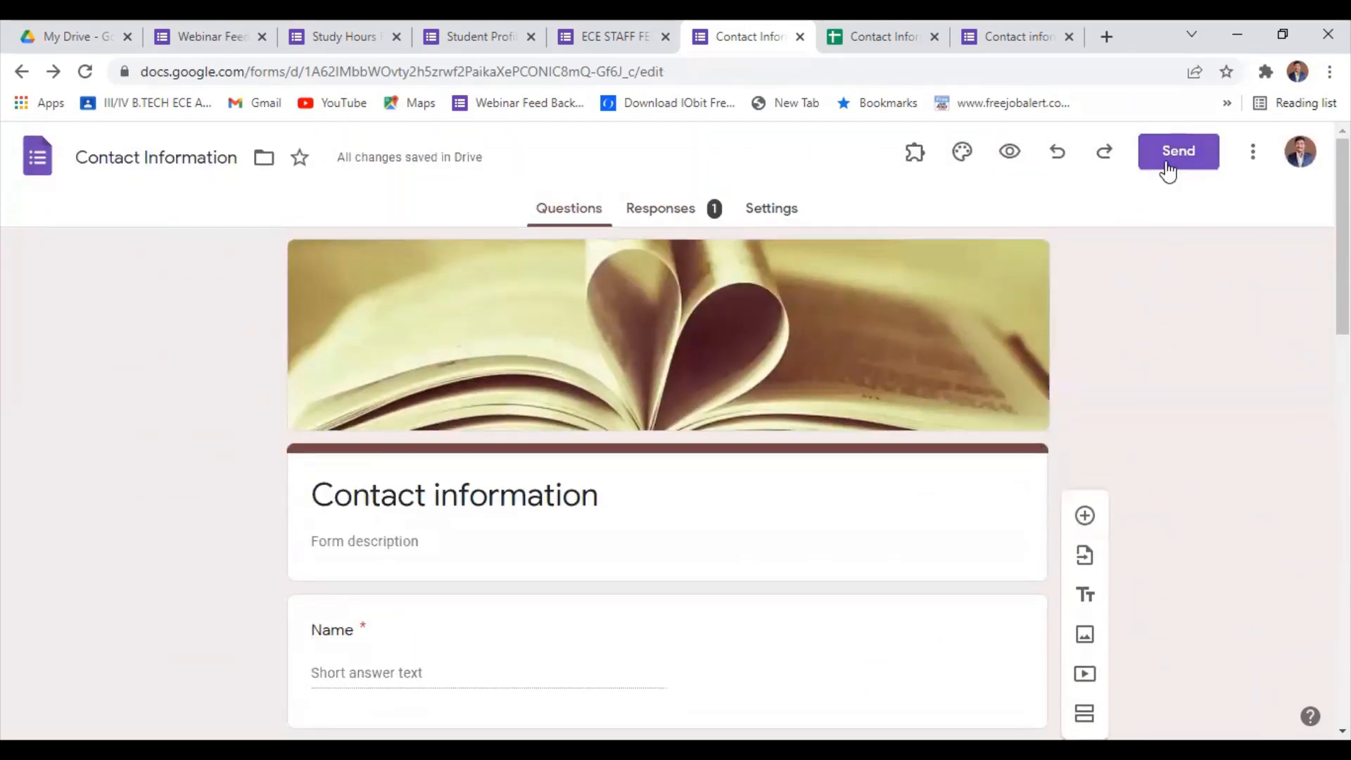
left_click(1166, 159)
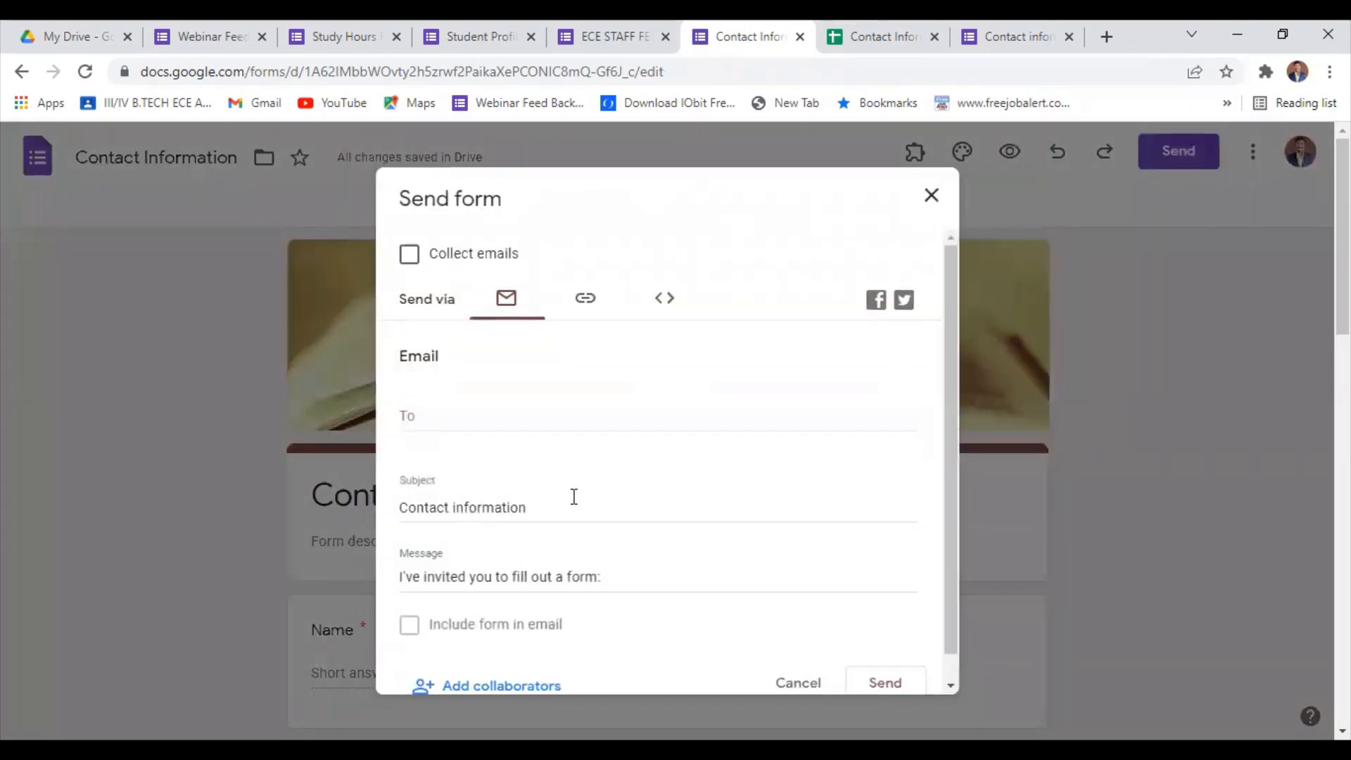
scroll(574, 497, "down", 1)
scroll(416, 581, "down", 1)
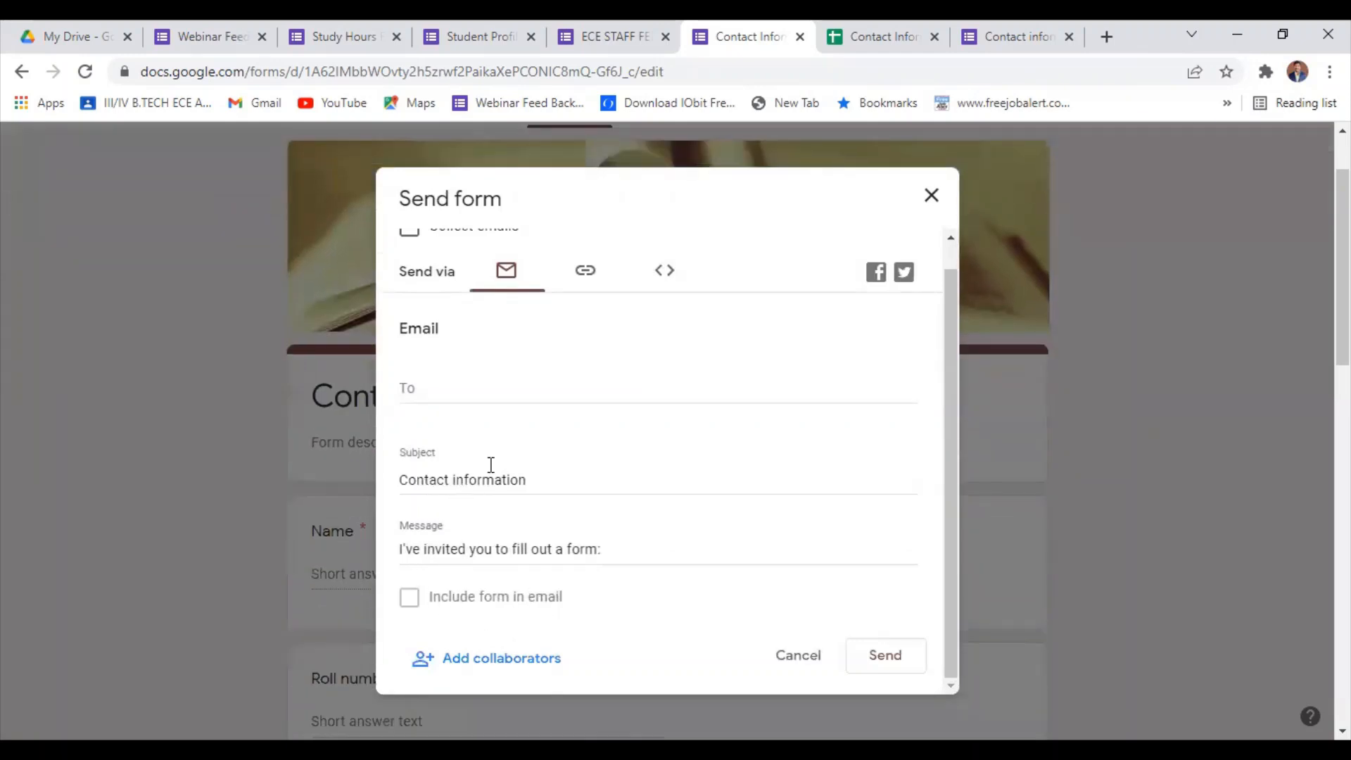
scroll(602, 395, "up", 1)
scroll(602, 395, "up", 3)
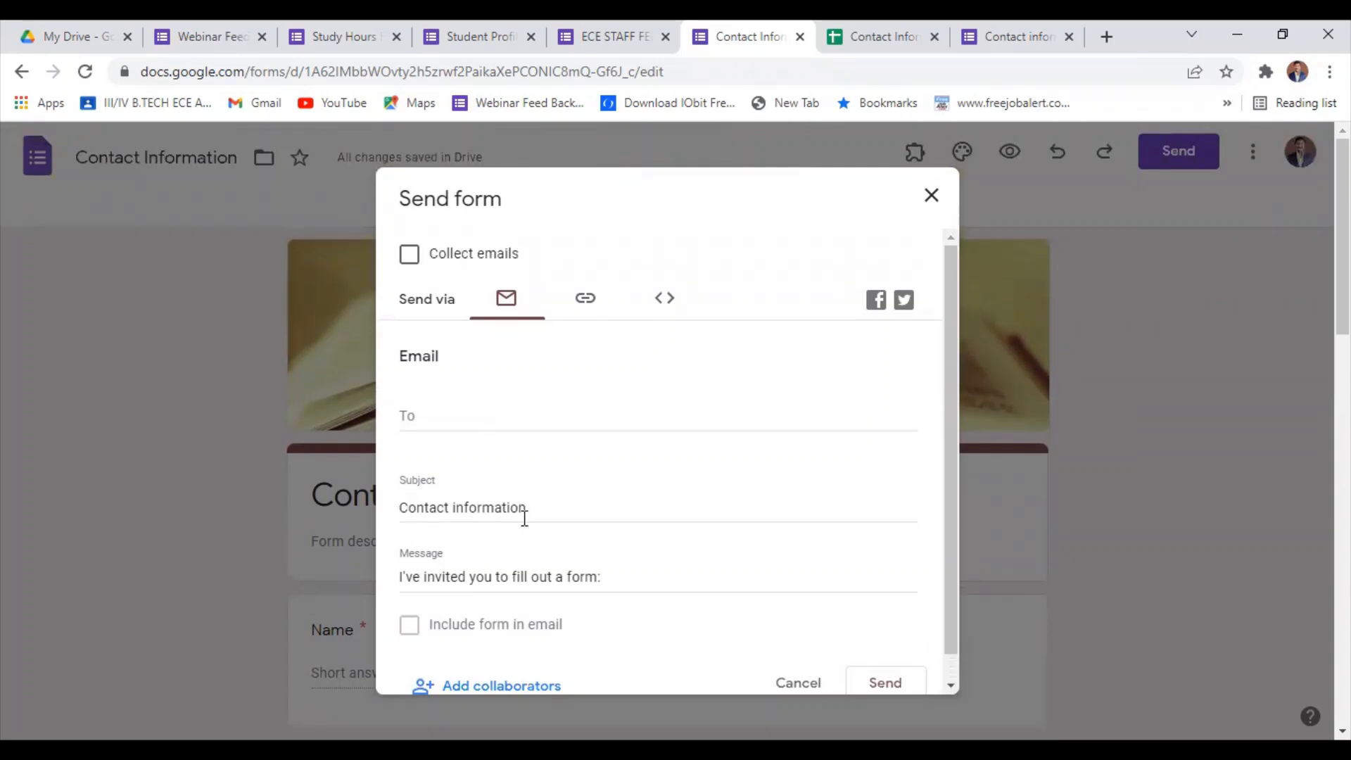
left_click(585, 298)
left_click(410, 428)
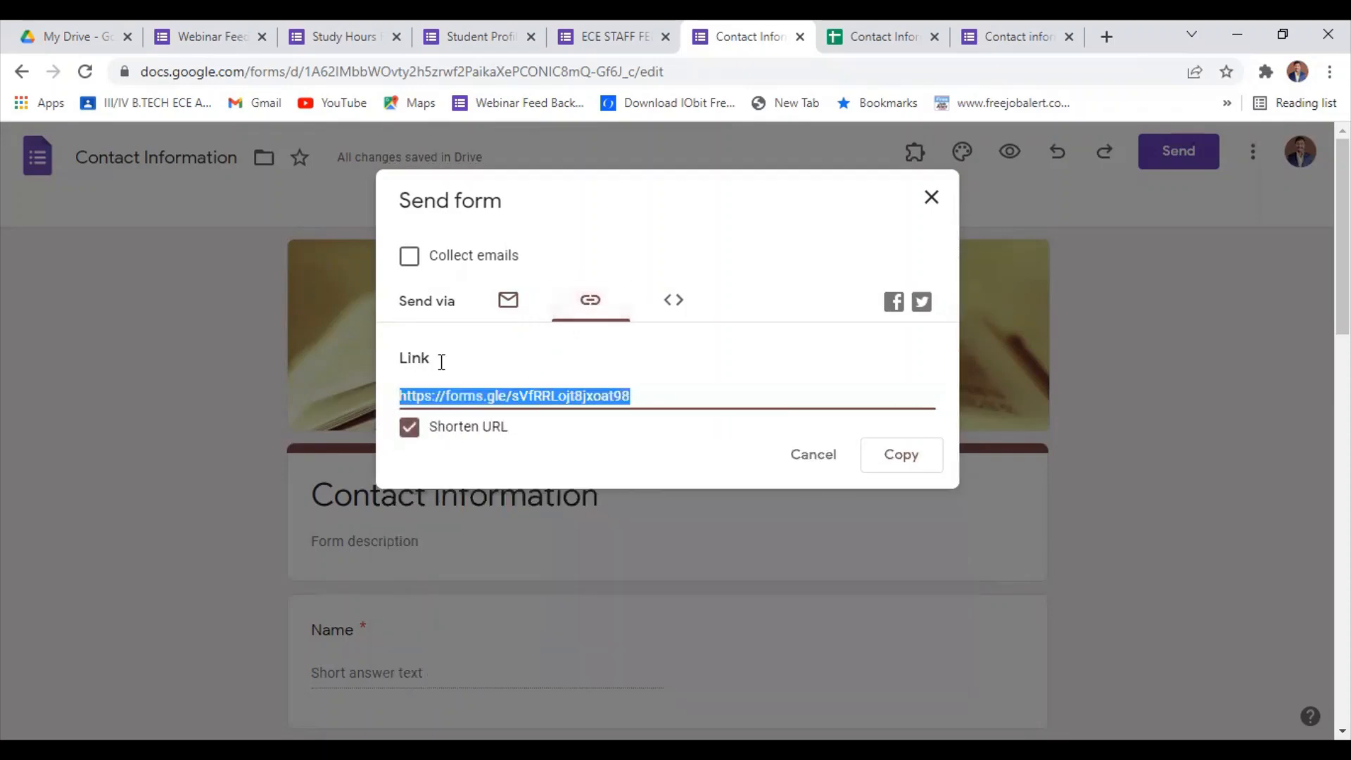
left_click(908, 456)
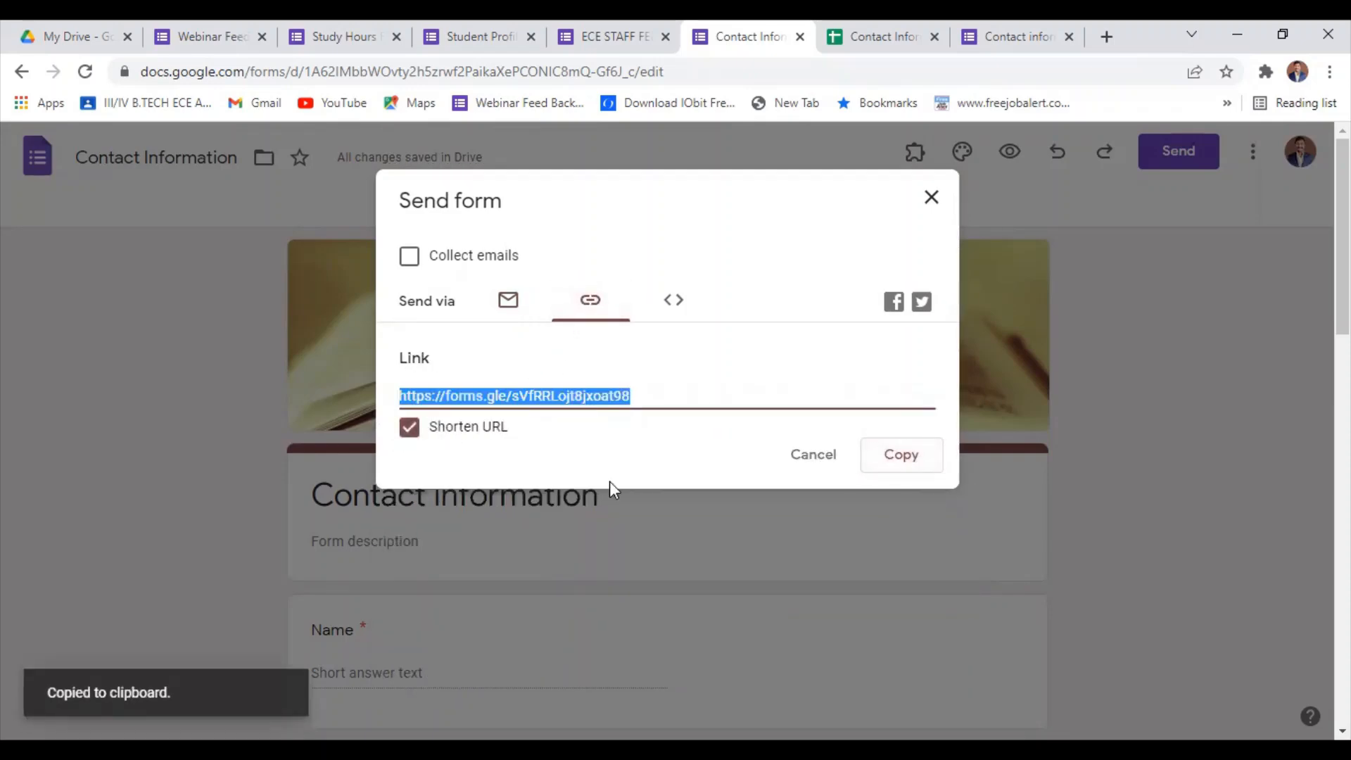